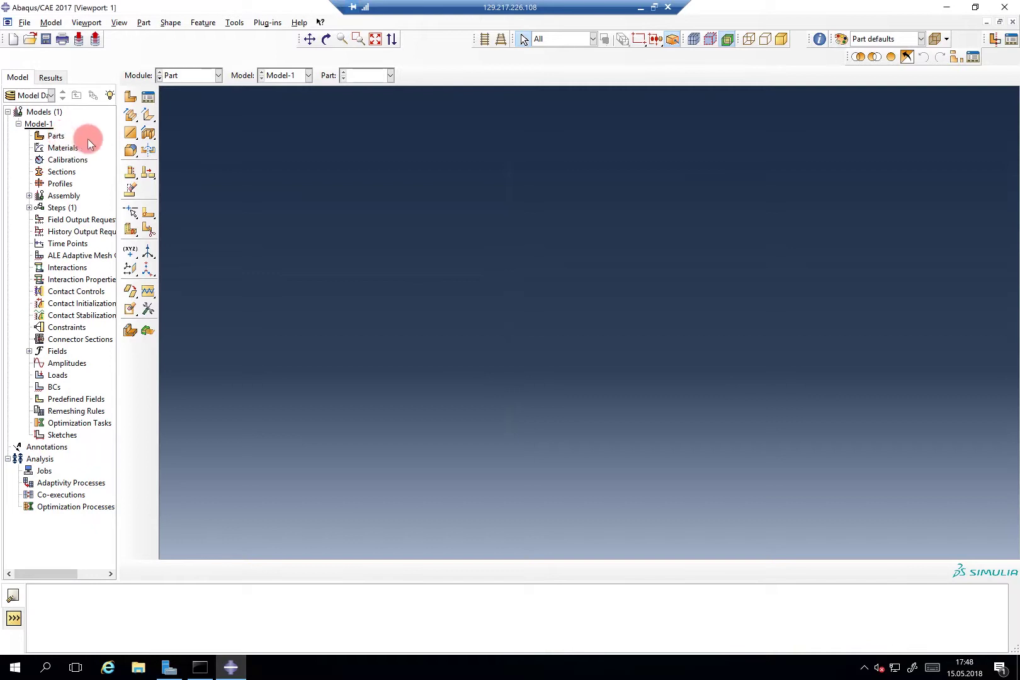
Create a new folder named Sheet Folding inside E:\Abaqus_Tutorial_1 while choosing a new work directory.
{"action": "left_click_drag", "start_coordinate": [117, 140], "coordinate": [148, 139]}
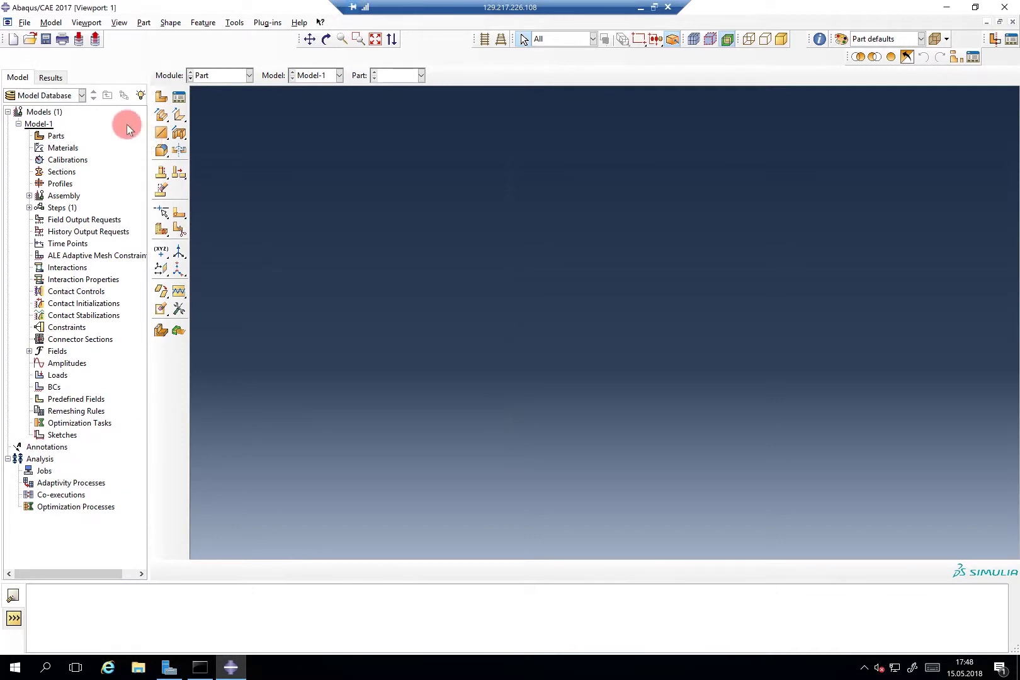
{"action": "left_click", "coordinate": [25, 22]}
{"action": "left_click", "coordinate": [58, 87]}
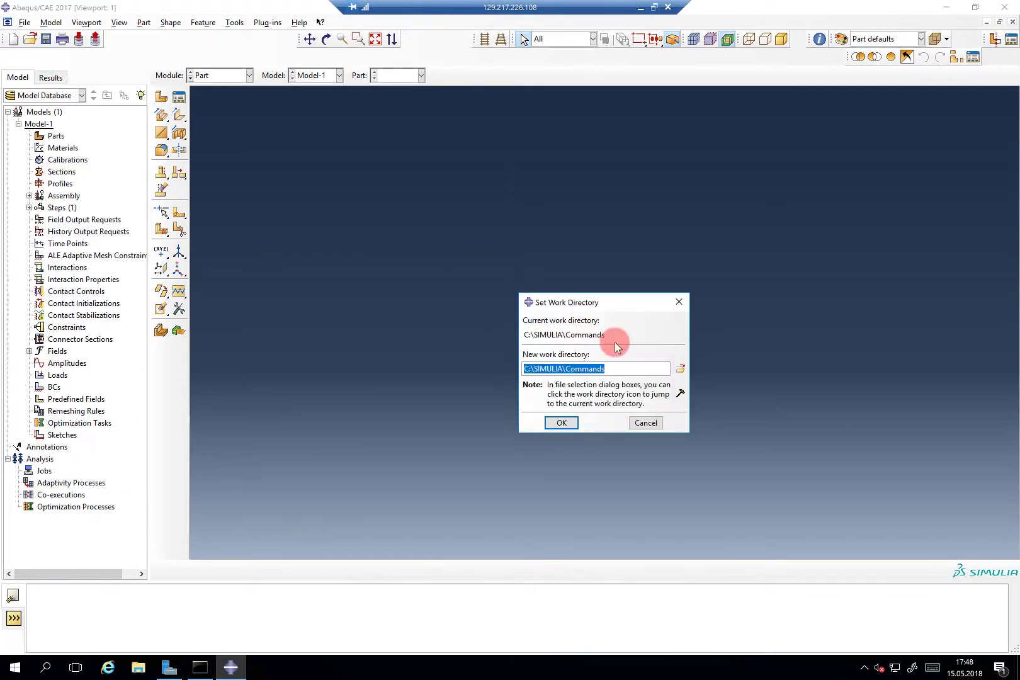
{"action": "left_click", "coordinate": [675, 370]}
{"action": "left_click", "coordinate": [549, 289]}
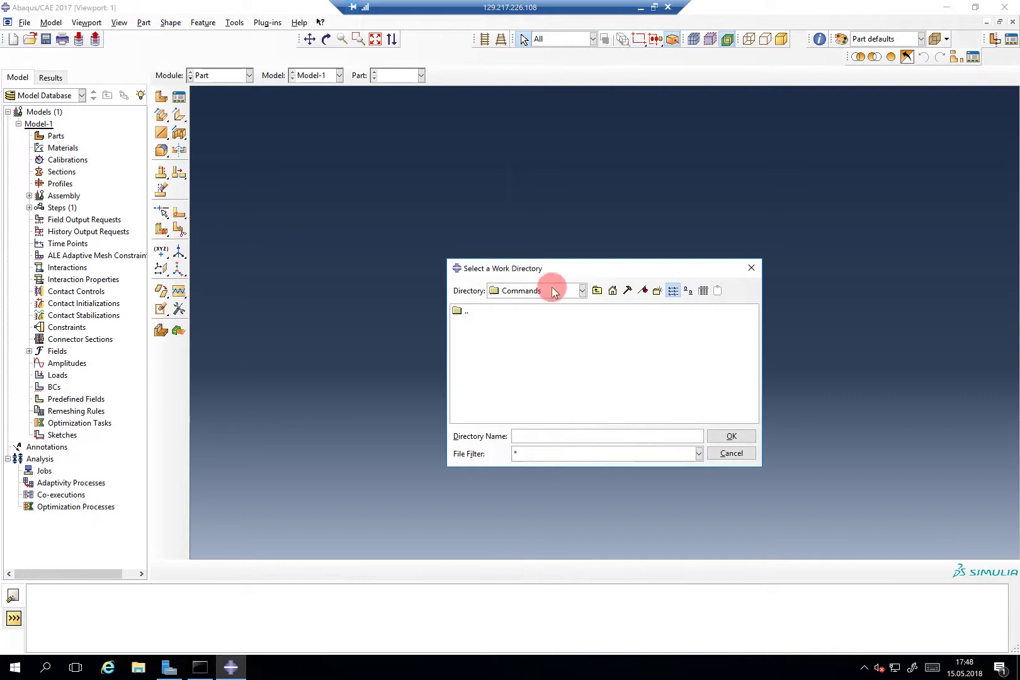
{"action": "left_click", "coordinate": [507, 341]}
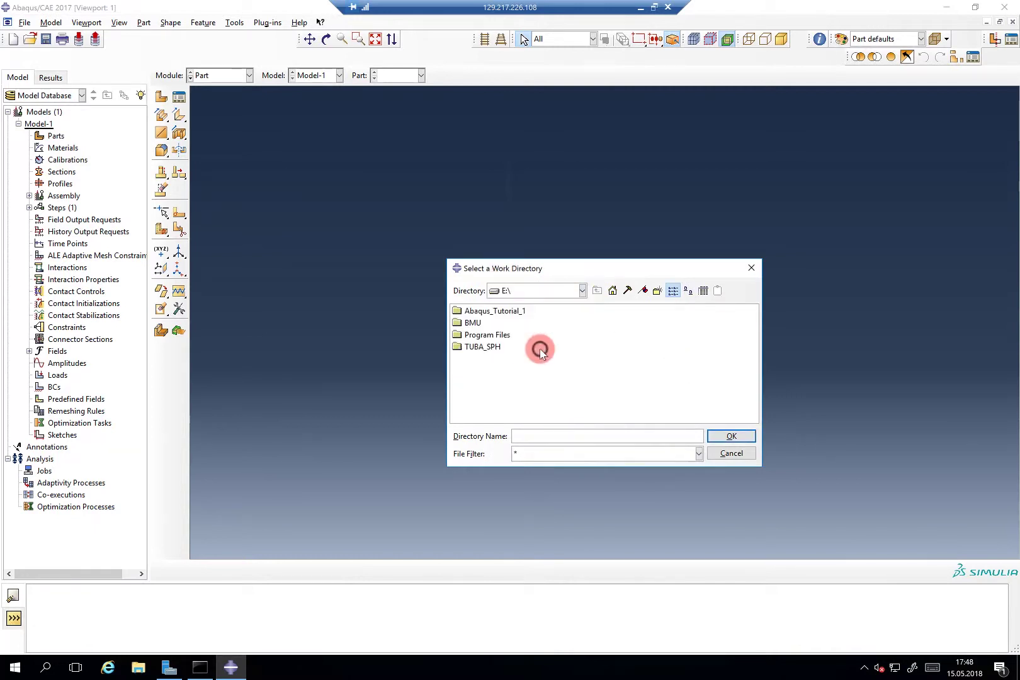
{"action": "double_click", "coordinate": [491, 310]}
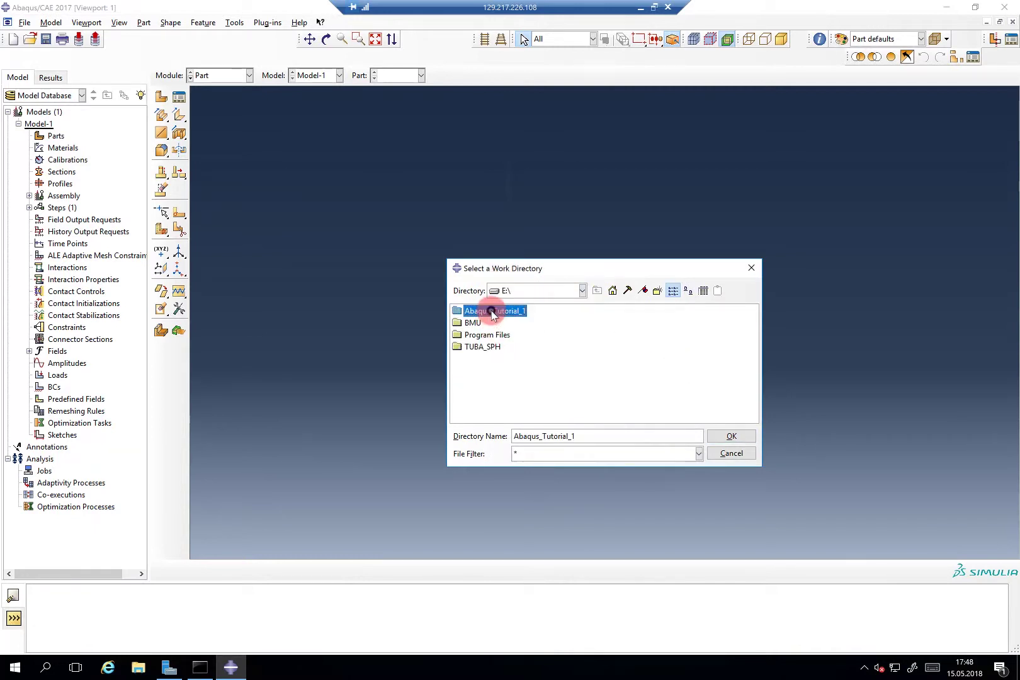
{"action": "right_click", "coordinate": [499, 355]}
{"action": "left_click", "coordinate": [539, 443]}
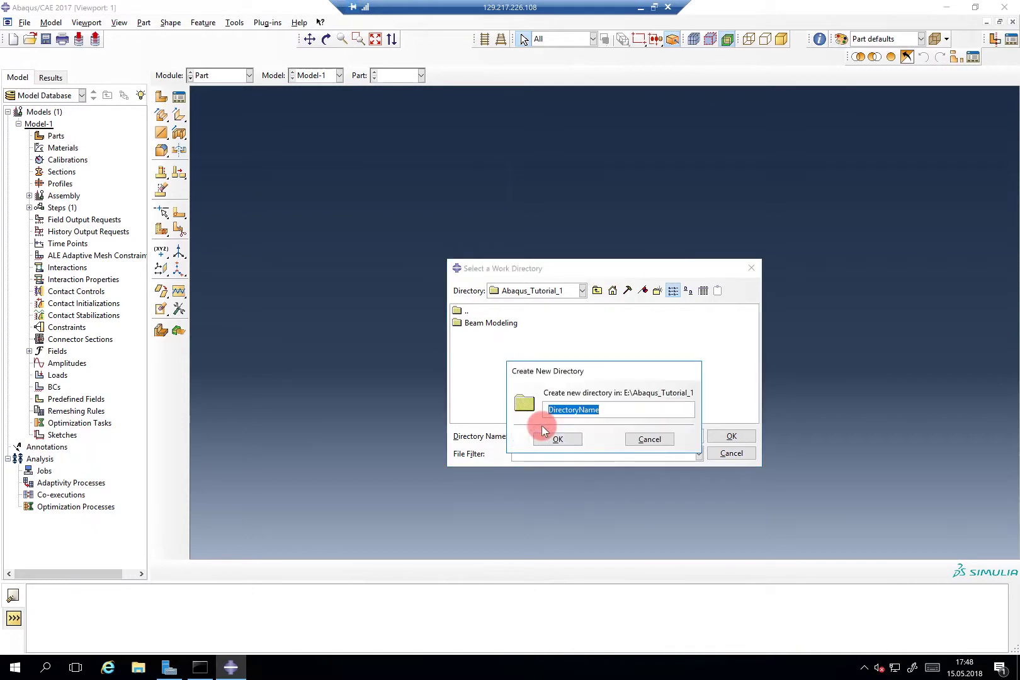
{"action": "type", "text": "Sheet Folding"}
{"action": "left_click", "coordinate": [549, 437]}
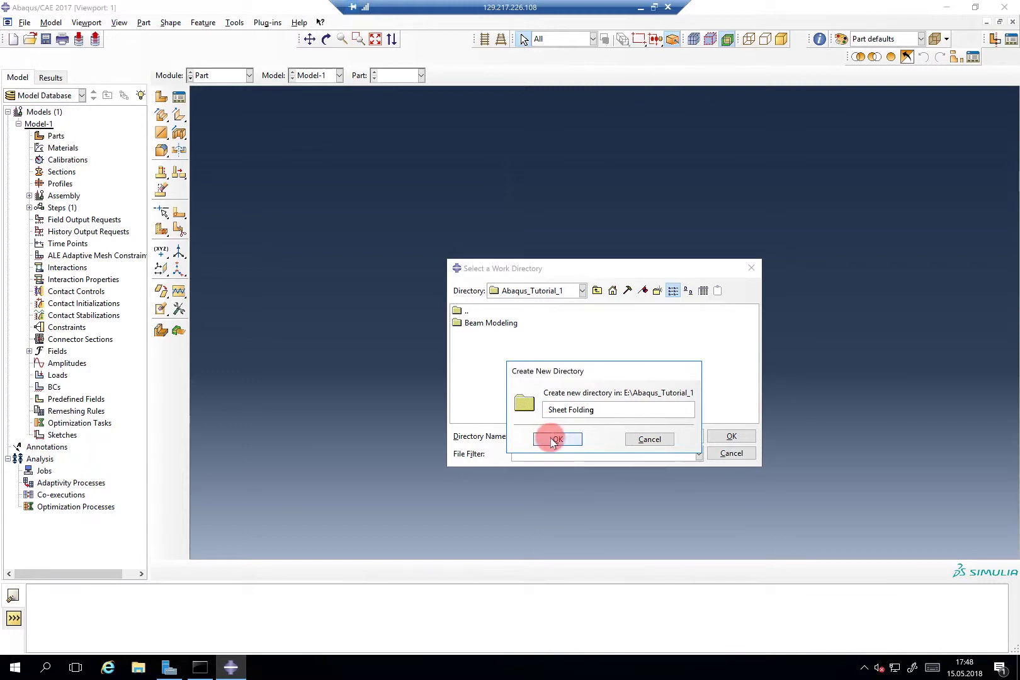
Set the work directory to E:/Abaqus_Tutorial_1/Sheet Folding.
{"action": "left_click", "coordinate": [503, 337]}
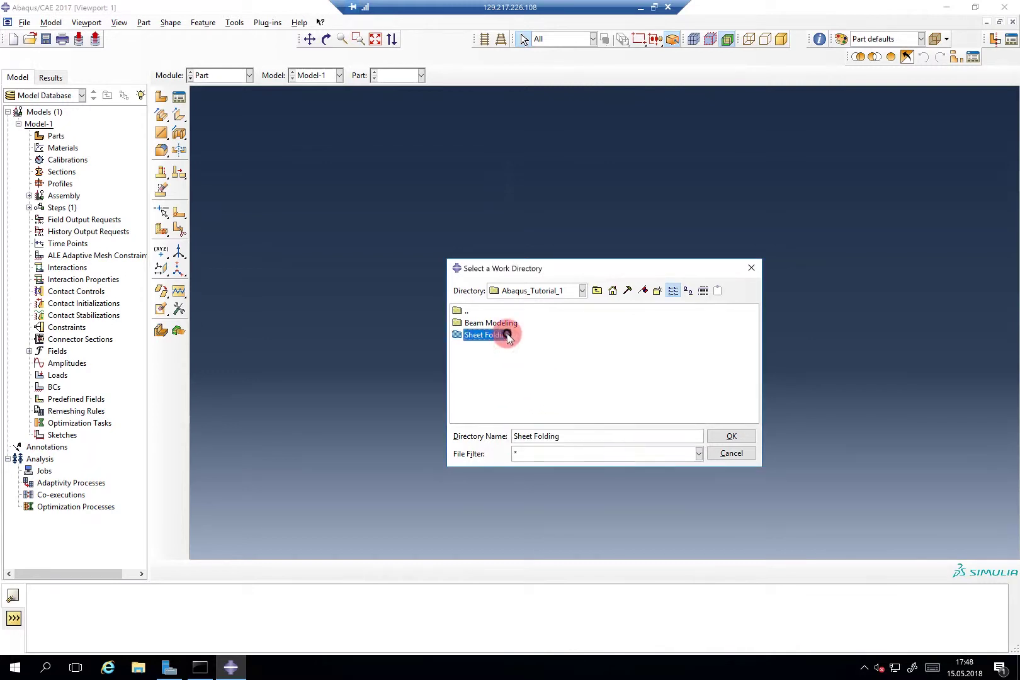
{"action": "left_click", "coordinate": [730, 435]}
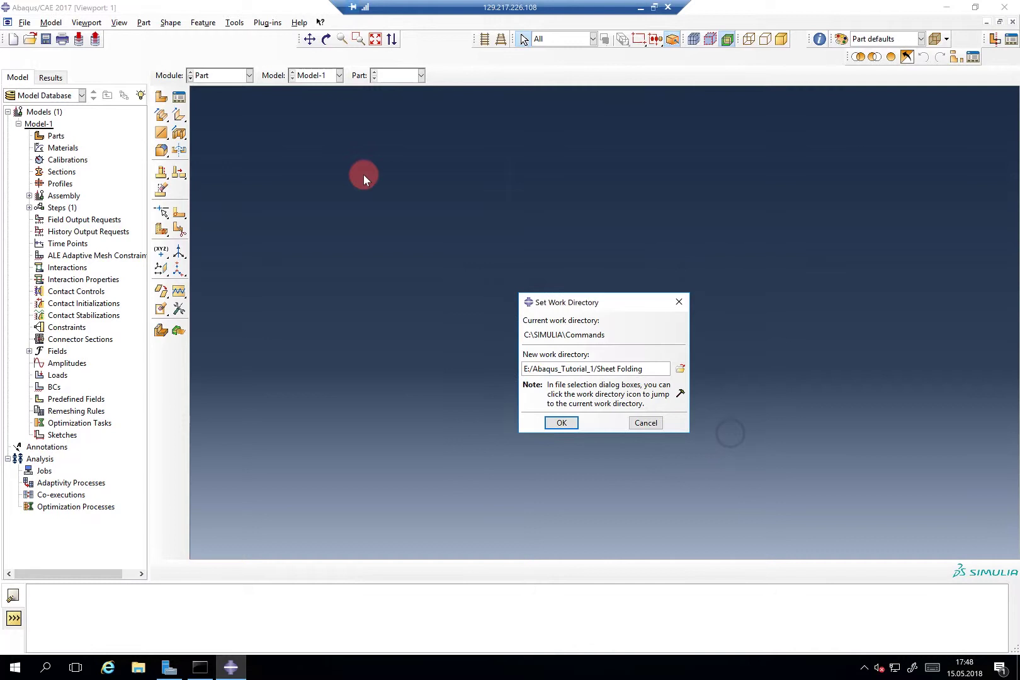
{"action": "left_click", "coordinate": [550, 425]}
Save the model database as Folded_Sheet in the Sheet Folding directory.
{"action": "left_click", "coordinate": [24, 23]}
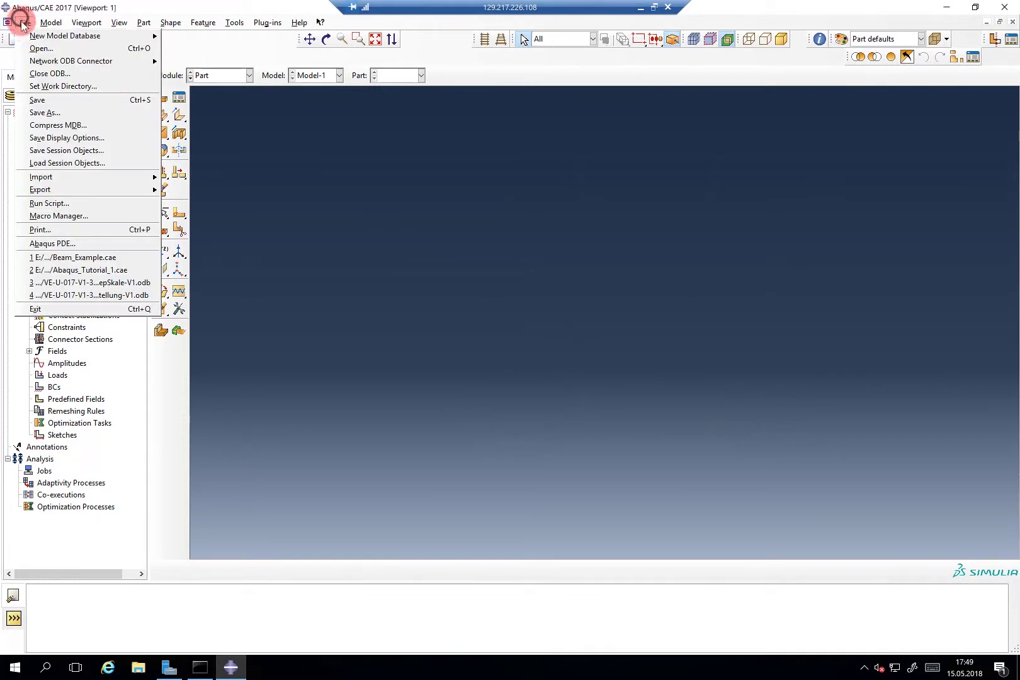
{"action": "left_click", "coordinate": [39, 100]}
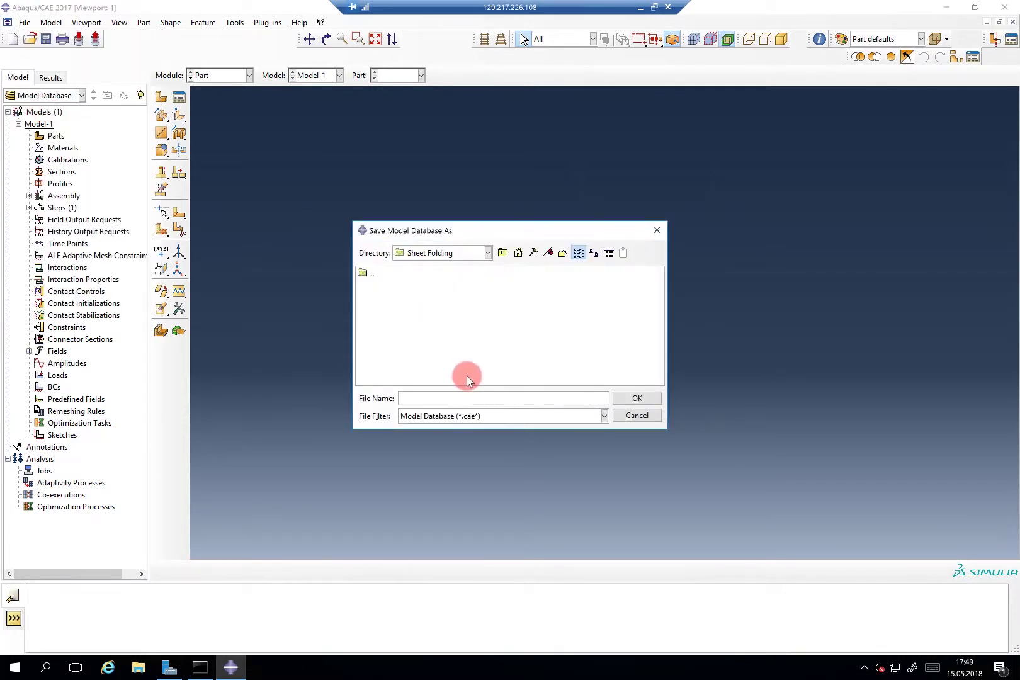
{"action": "type", "text": "S"}
{"action": "key", "text": "BackSpace"}
{"action": "type", "text": "Folded_Sheet"}
{"action": "left_click", "coordinate": [620, 396]}
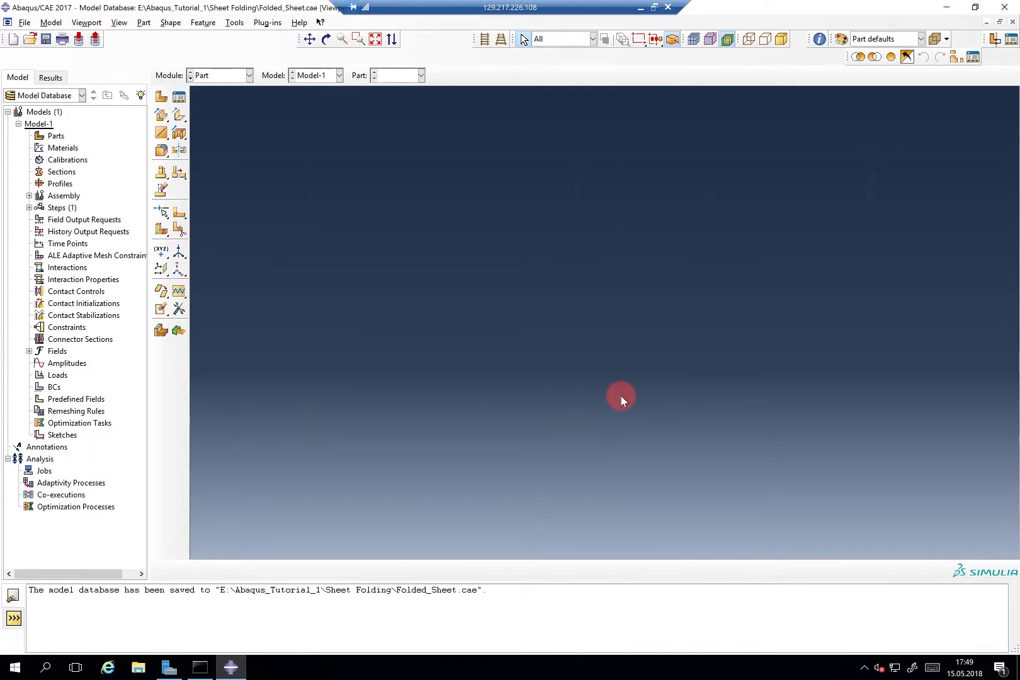
Create Part-1 as a 3D deformable shell extrusion with approximate size 200 and open its section sketch.
{"action": "double_click", "coordinate": [57, 136]}
{"action": "left_click", "coordinate": [364, 188]}
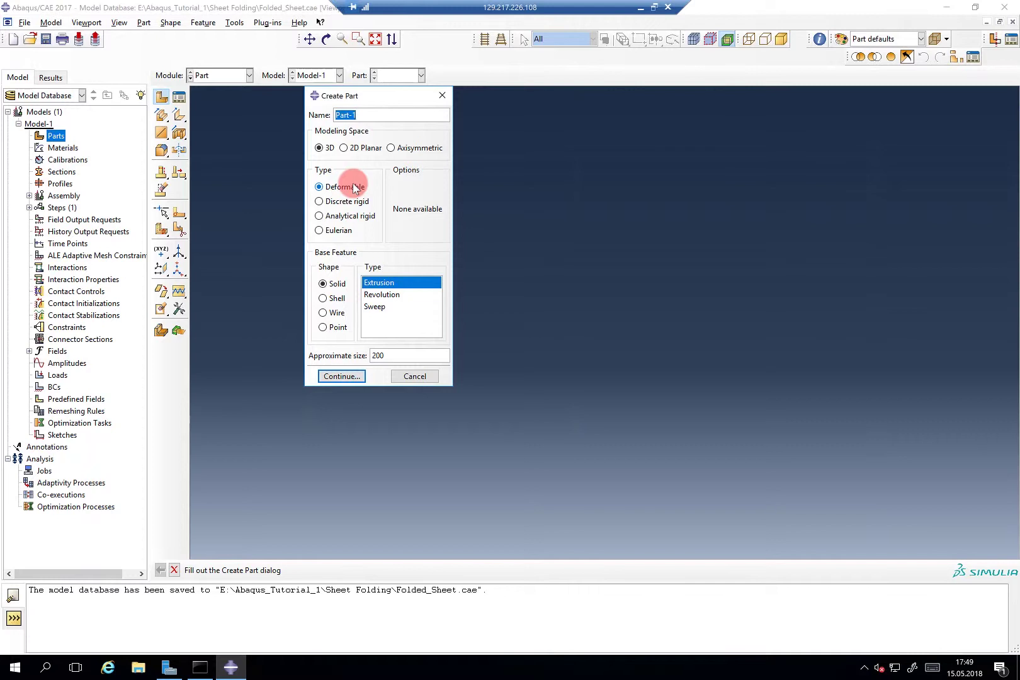
{"action": "left_click", "coordinate": [339, 299]}
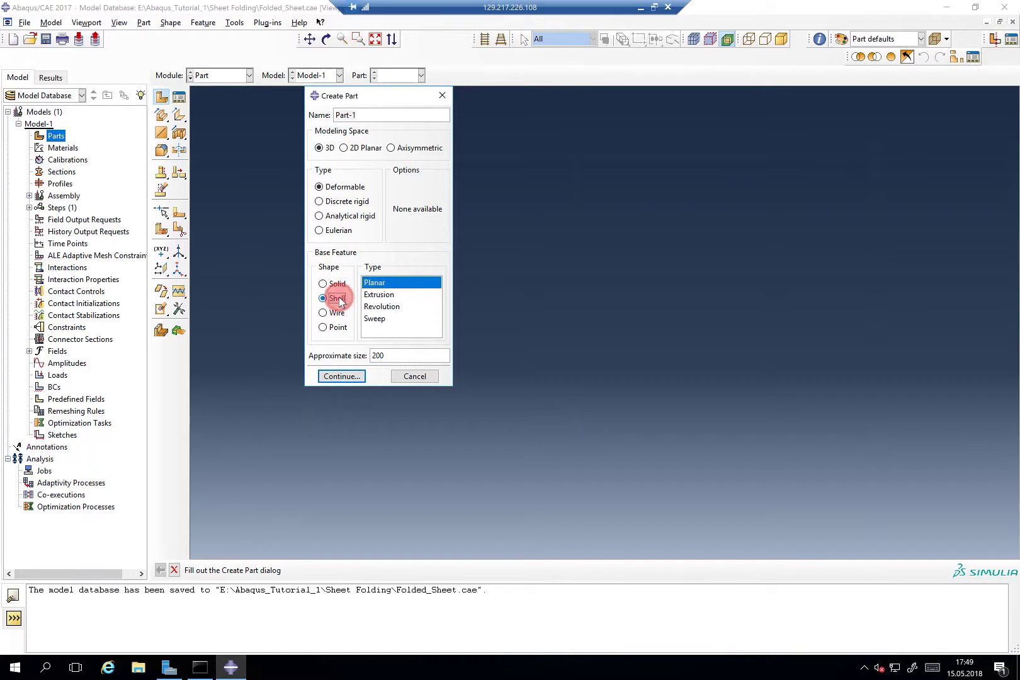
{"action": "left_click", "coordinate": [394, 296]}
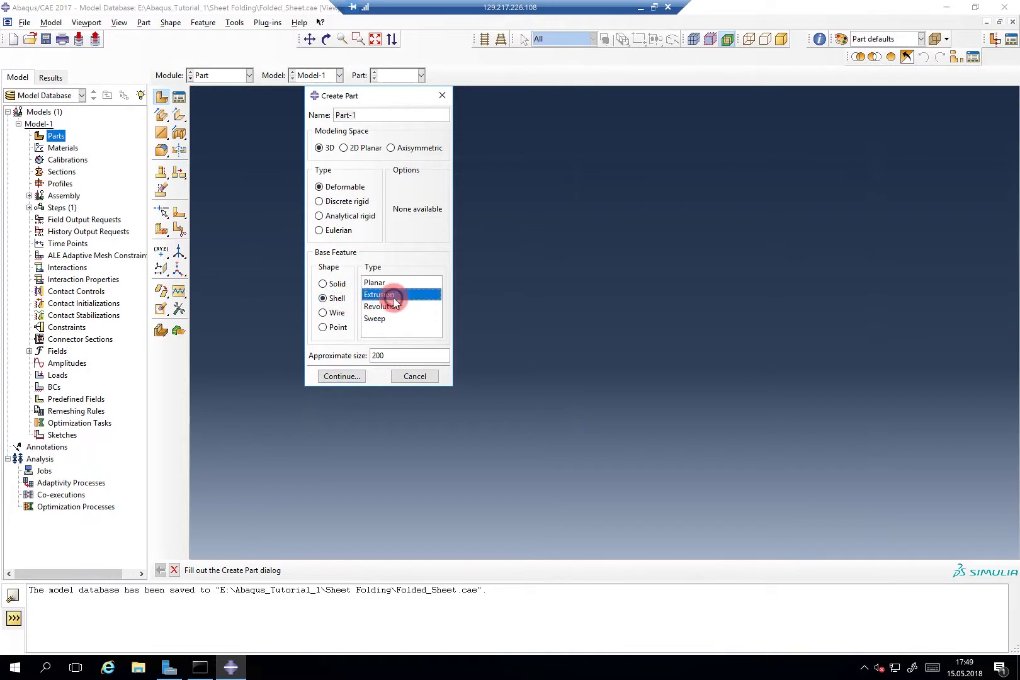
{"action": "left_click", "coordinate": [367, 378]}
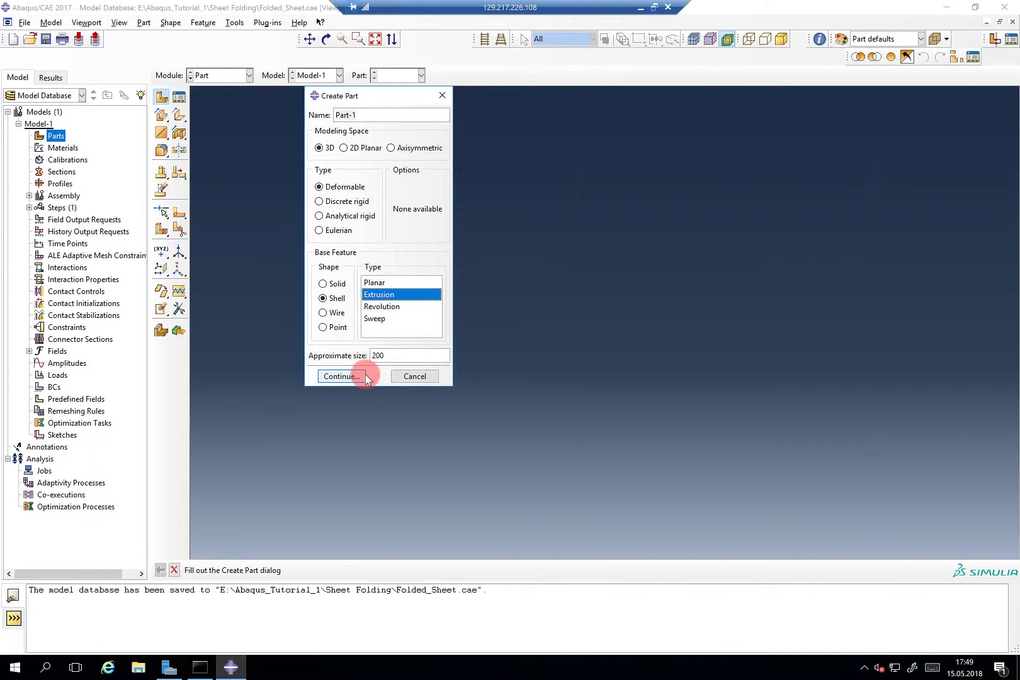
{"action": "left_click", "coordinate": [362, 375]}
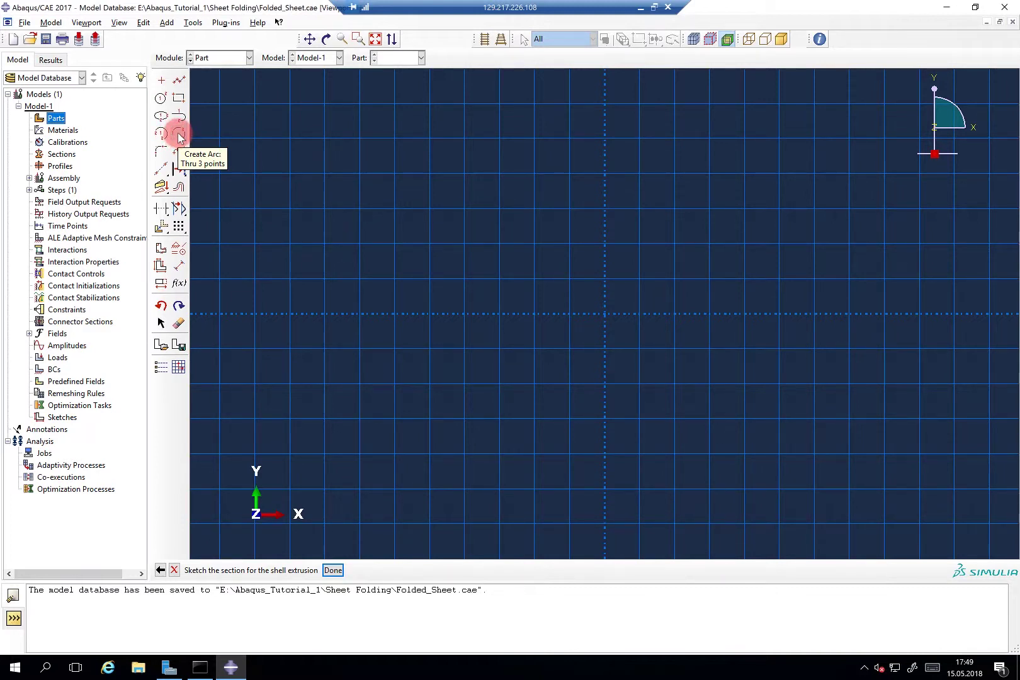
Sketch a three-point arc from the origin to 60,0 passing through 30,20.
{"action": "left_click", "coordinate": [179, 134]}
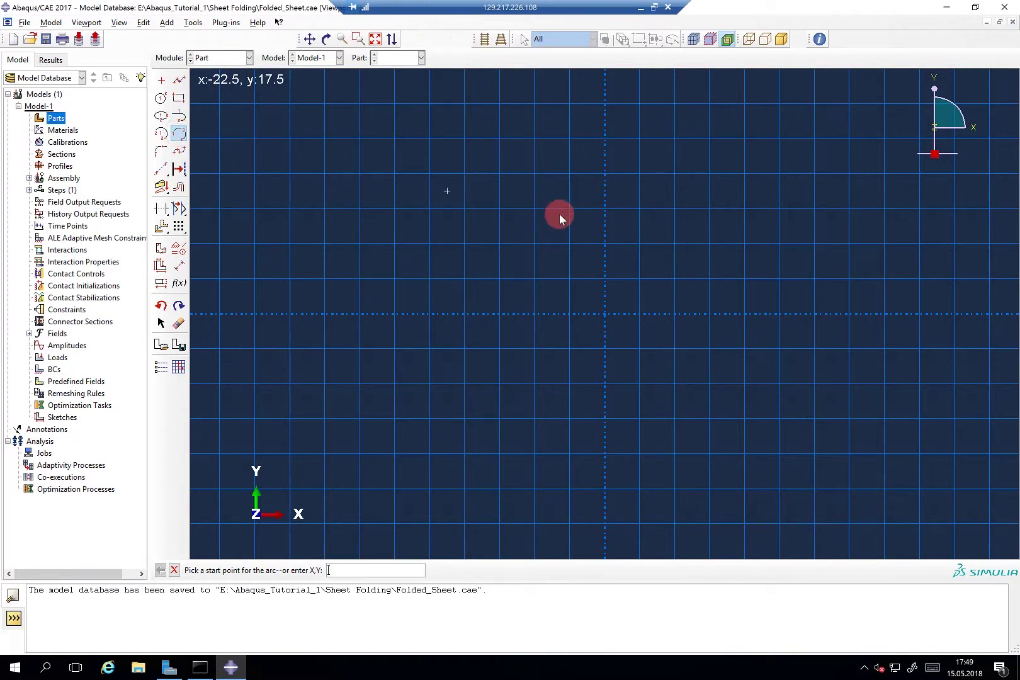
{"action": "left_click", "coordinate": [605, 313]}
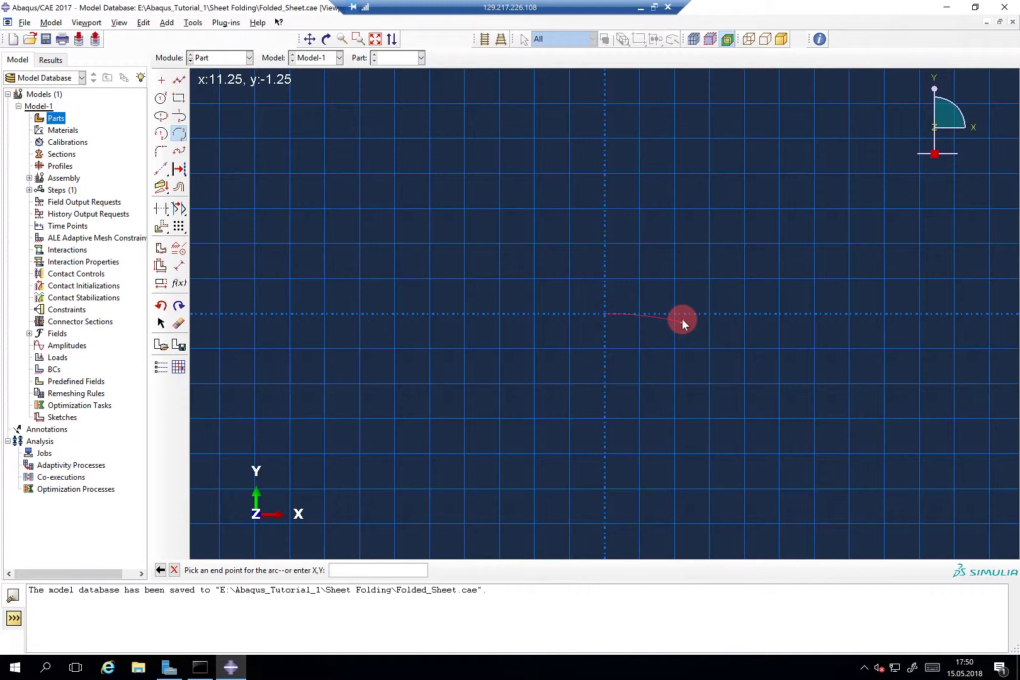
{"action": "type", "text": "60,0"}
{"action": "key", "text": "Return"}
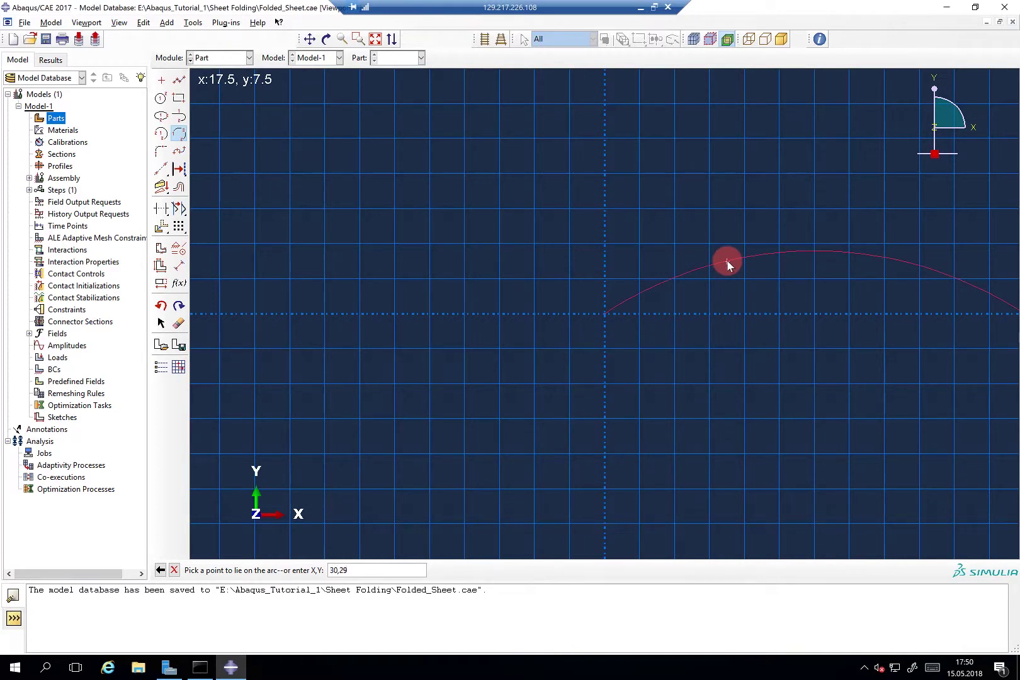
{"action": "key", "text": "Return"}
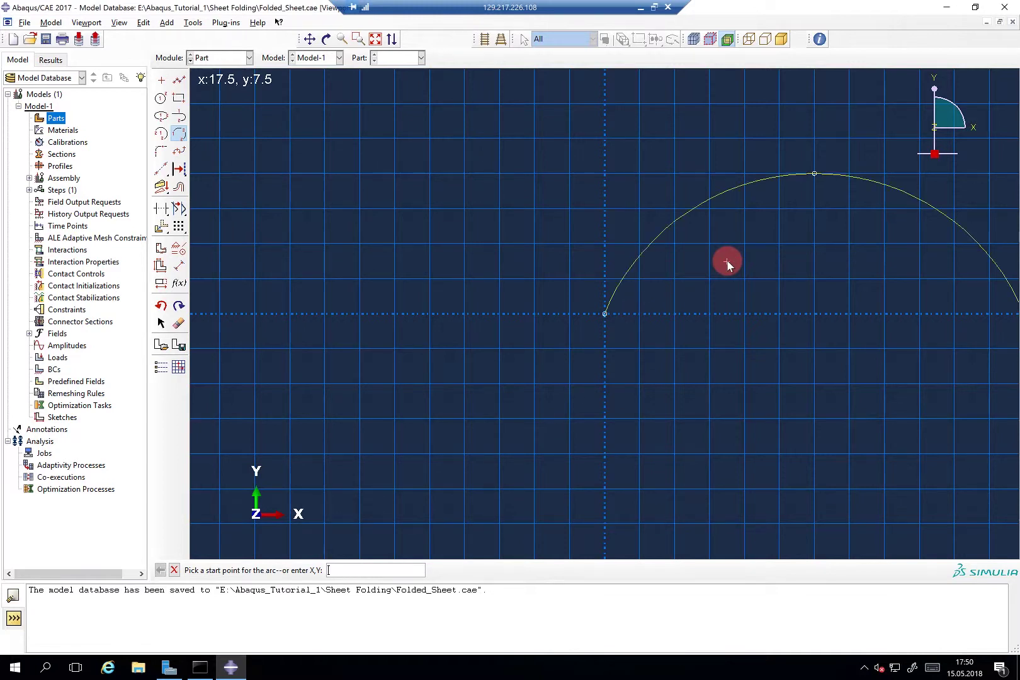
{"action": "key", "text": "Escape"}
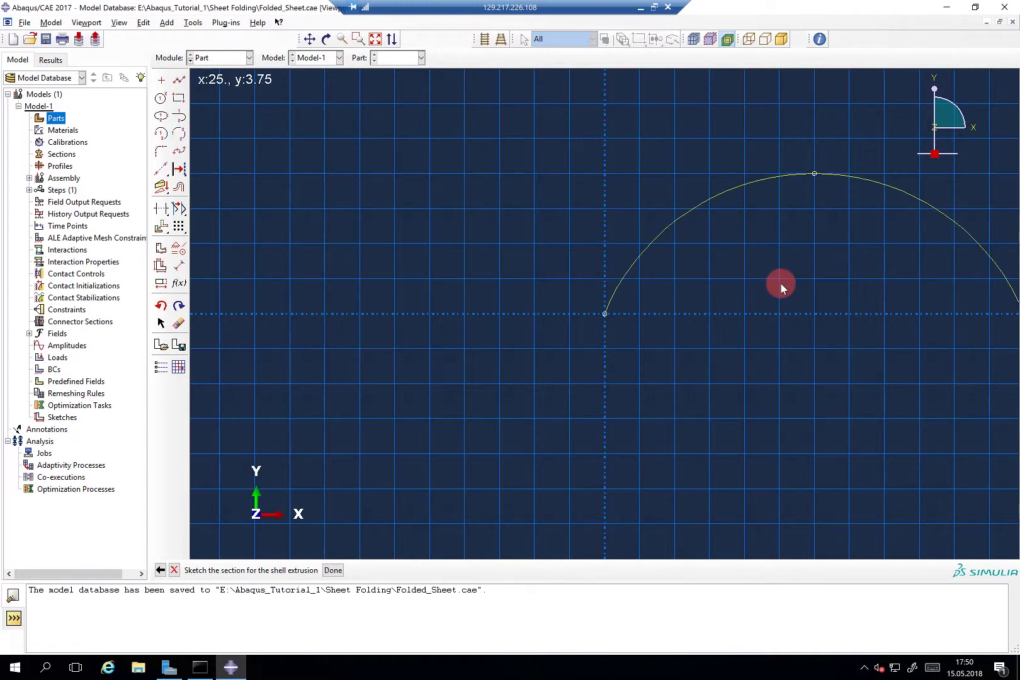
Finish the arc sketch and extrude it as a shell to a depth of 200.
{"action": "key", "text": "F2"}
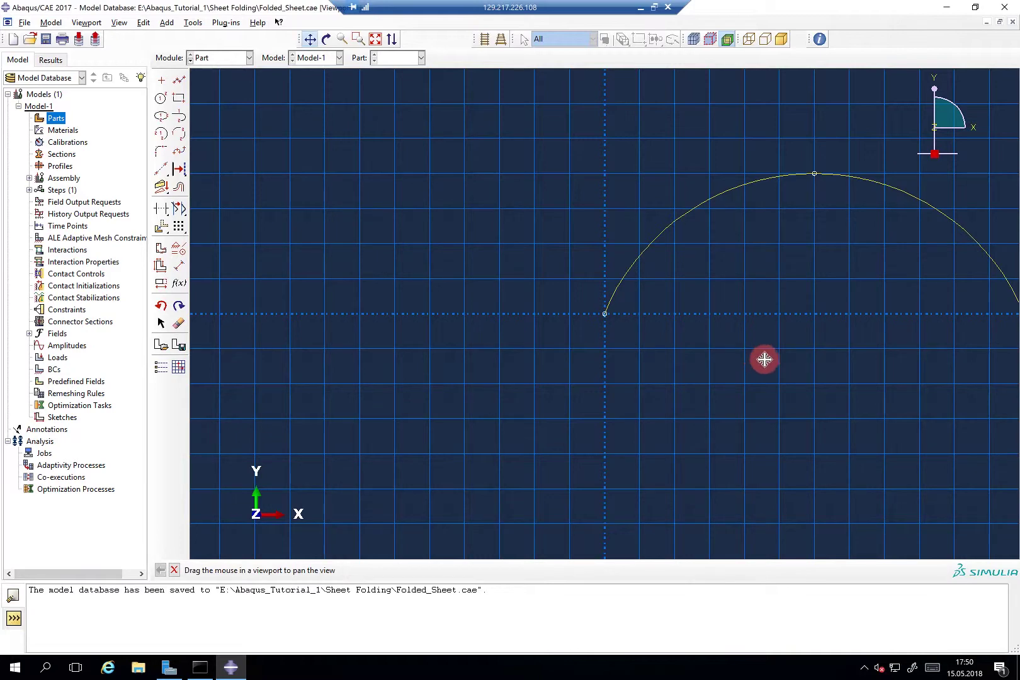
{"action": "mouse_move", "coordinate": [775, 361]}
{"action": "left_mouse_down"}
{"action": "mouse_move", "coordinate": [603, 373]}
{"action": "mouse_move", "coordinate": [604, 382]}
{"action": "left_mouse_up"}
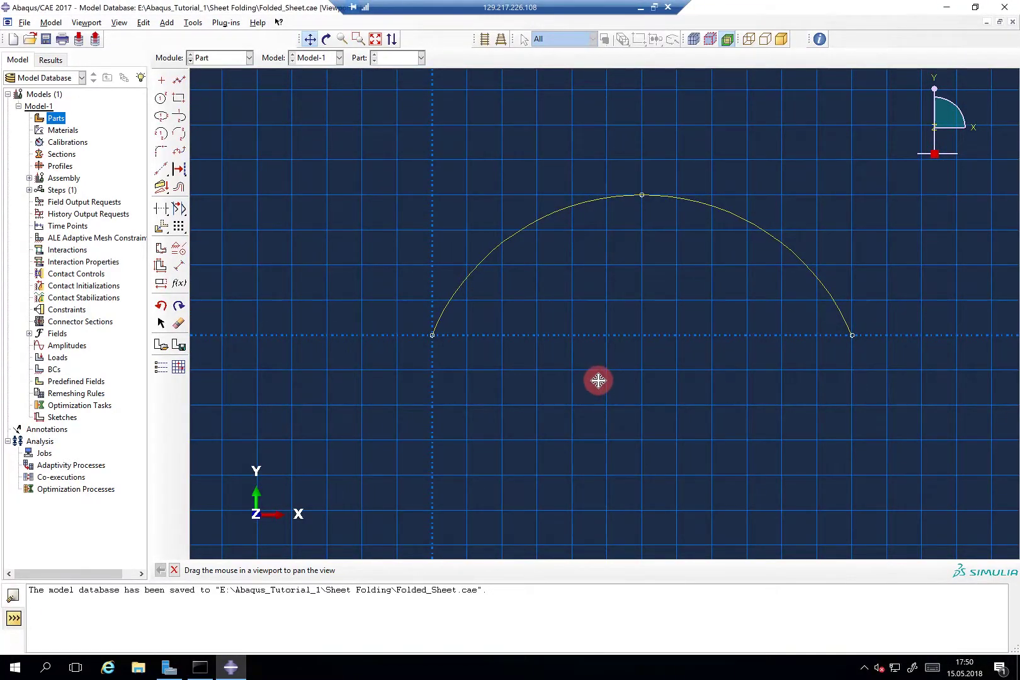
{"action": "key", "text": "Escape"}
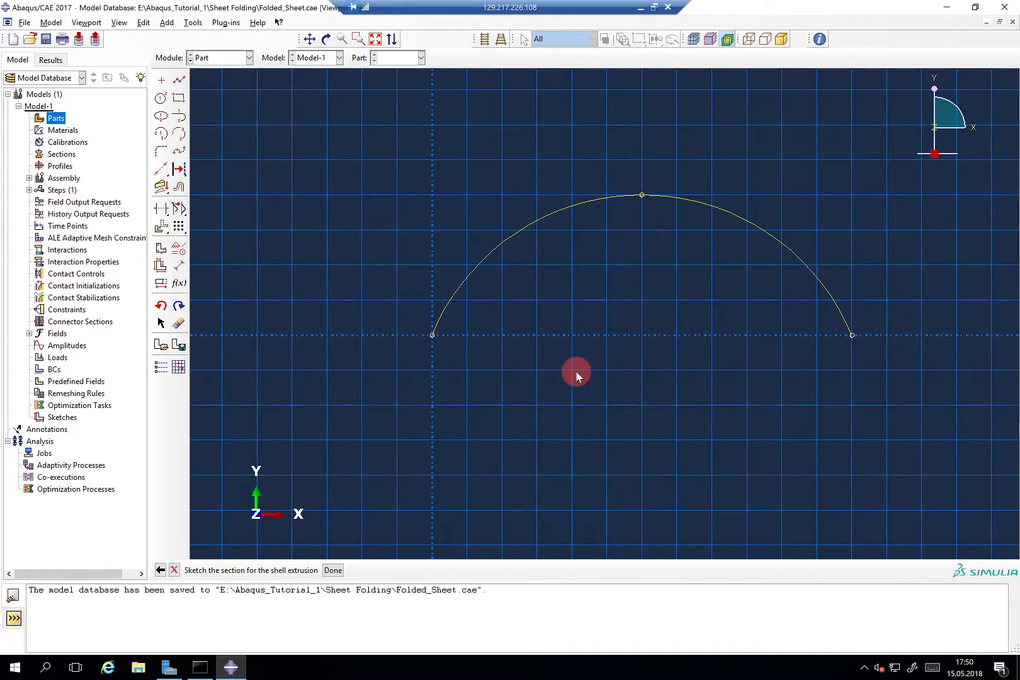
{"action": "middle_click", "coordinate": [570, 367]}
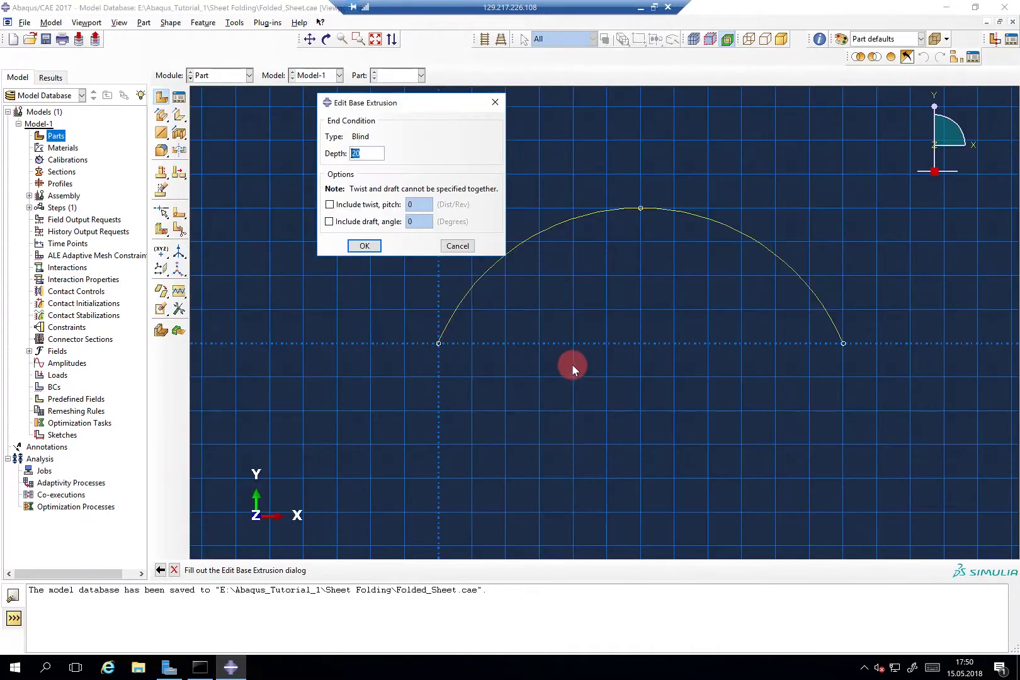
{"action": "left_click", "coordinate": [383, 159]}
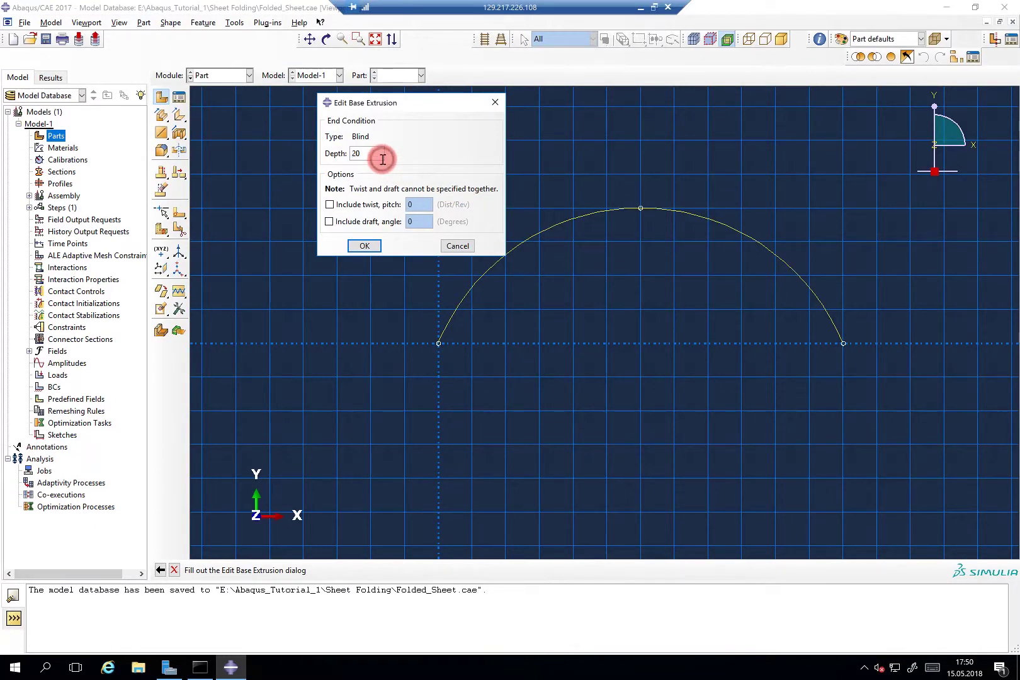
{"action": "type", "text": "0"}
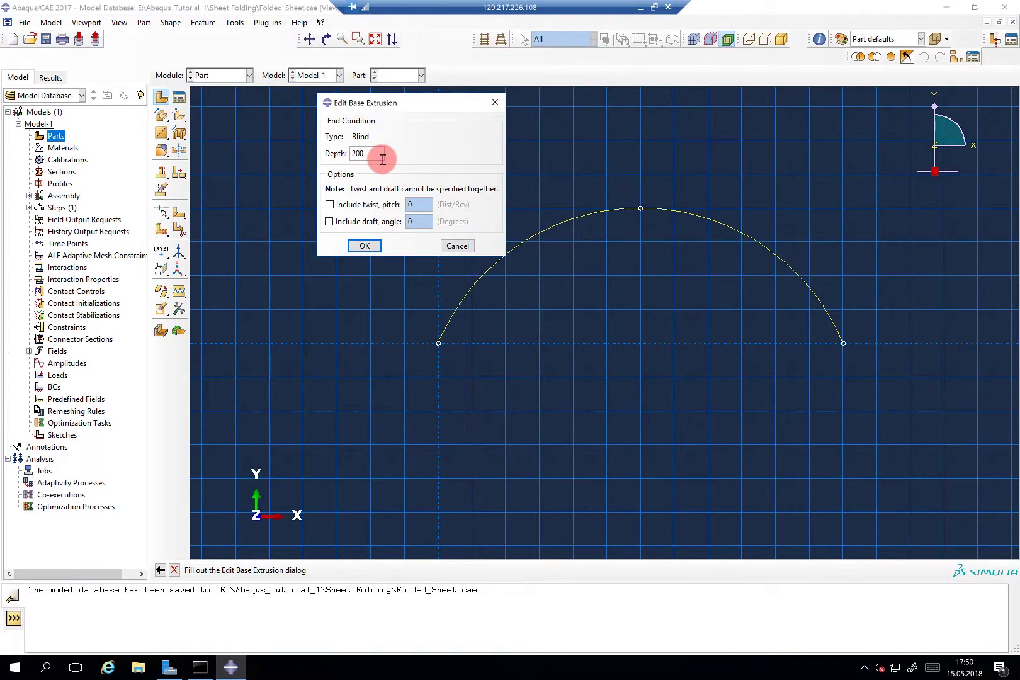
{"action": "left_click", "coordinate": [372, 246]}
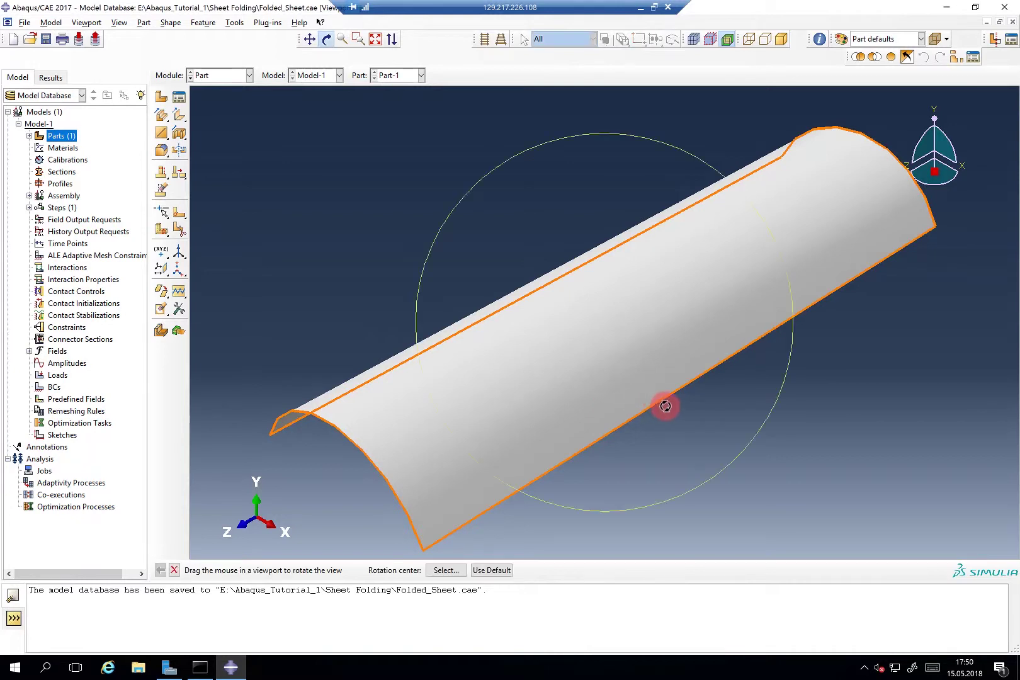
Open the mesh of Part-1 and apply global seeds with an approximate size of 10, keeping curvature control on.
{"action": "left_click_drag", "start_coordinate": [664, 407], "coordinate": [717, 188], "text": "ctrl+alt"}
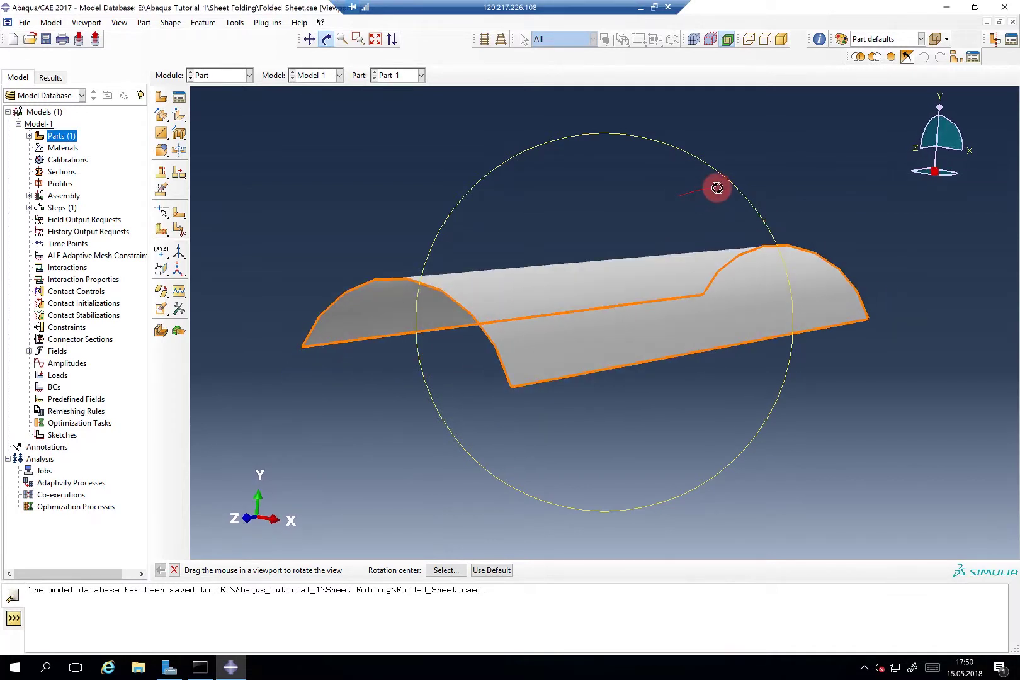
{"action": "left_click", "coordinate": [29, 136]}
{"action": "left_click", "coordinate": [39, 147]}
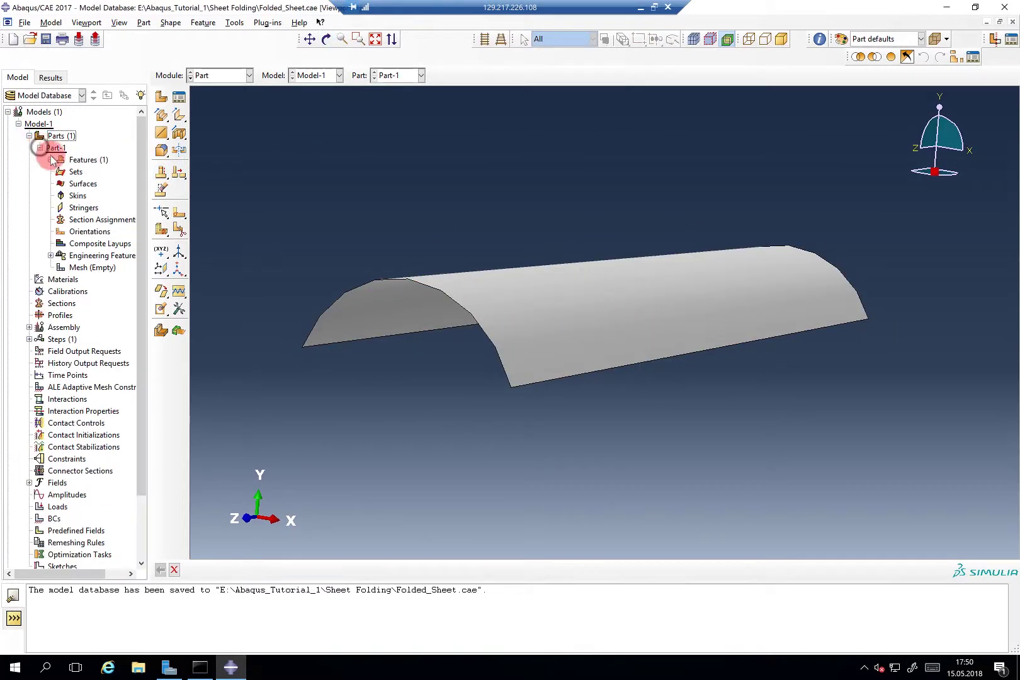
{"action": "double_click", "coordinate": [79, 267]}
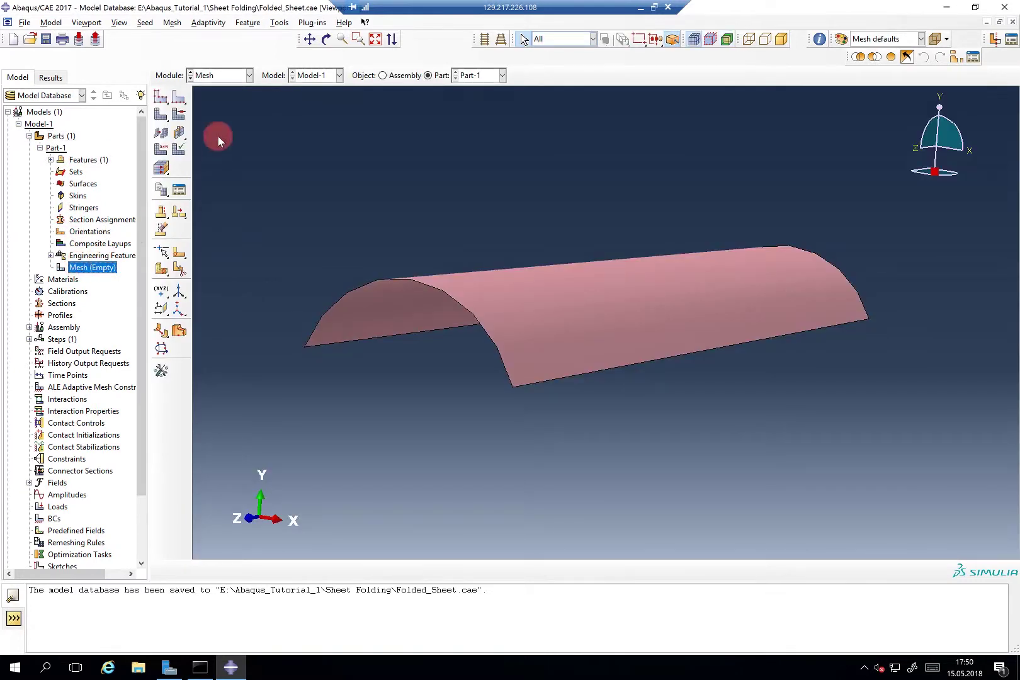
{"action": "left_click", "coordinate": [161, 98]}
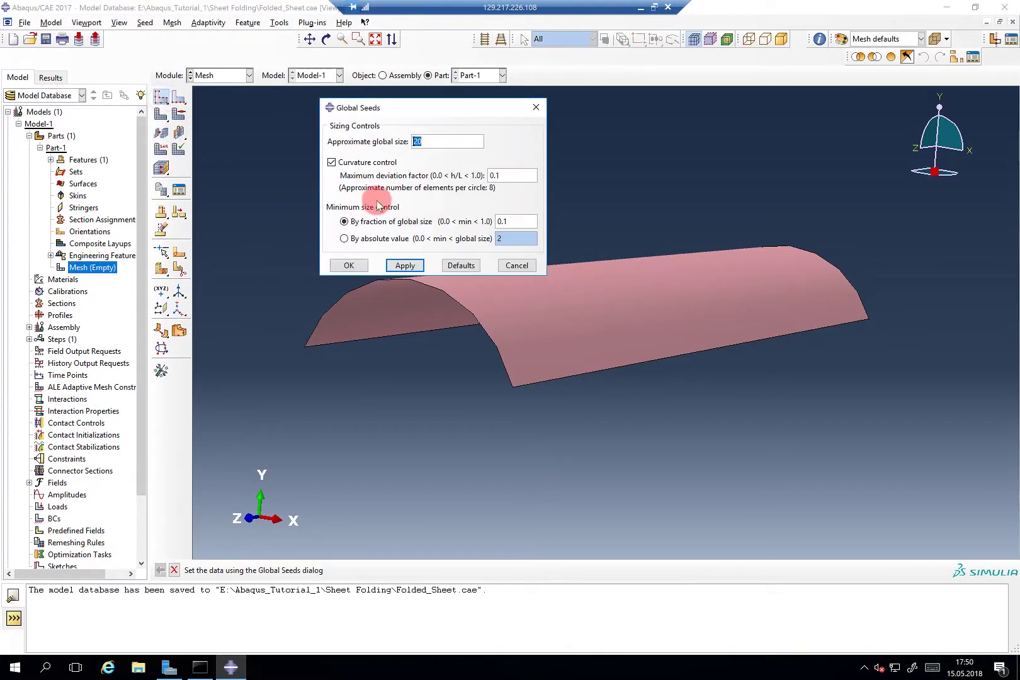
{"action": "type", "text": "10"}
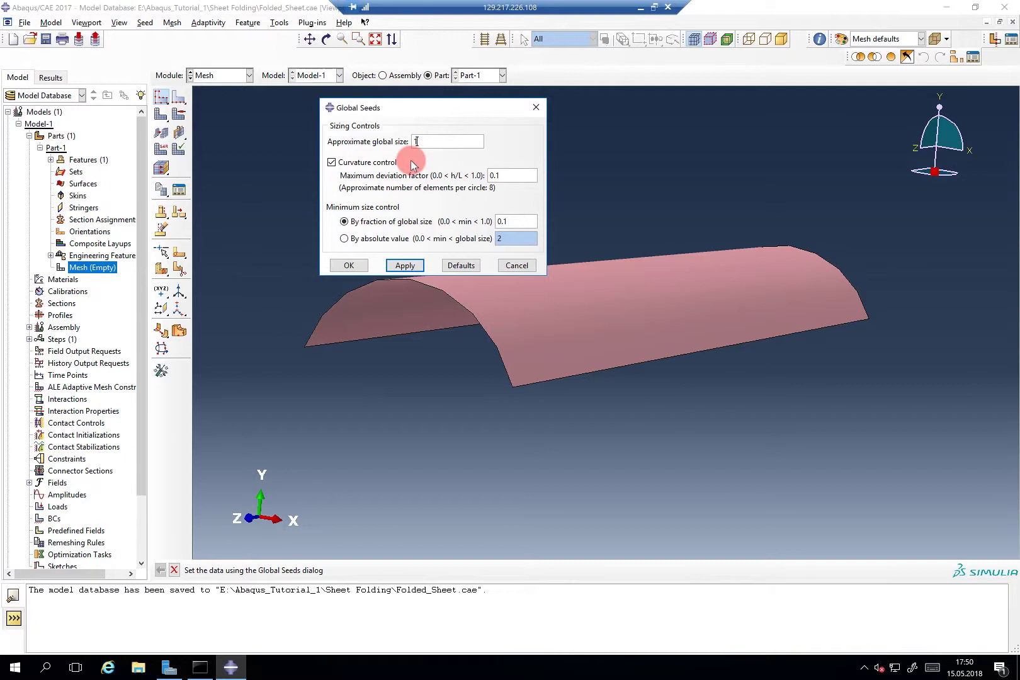
{"action": "left_click", "coordinate": [406, 266]}
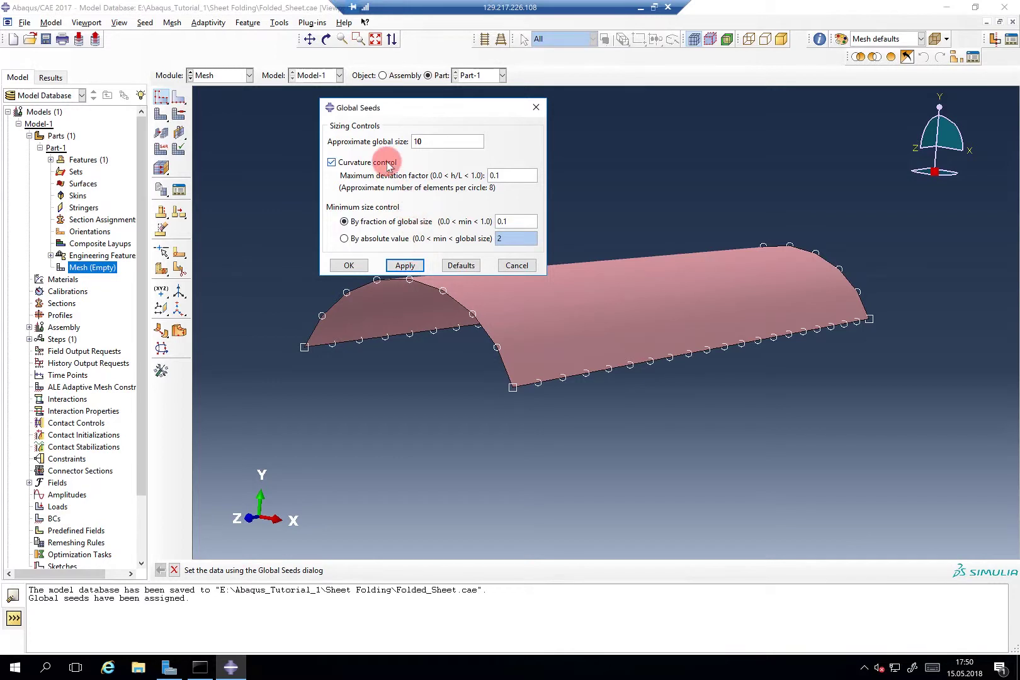
Confirm the global seeds and mesh Part-1.
{"action": "left_click", "coordinate": [353, 265]}
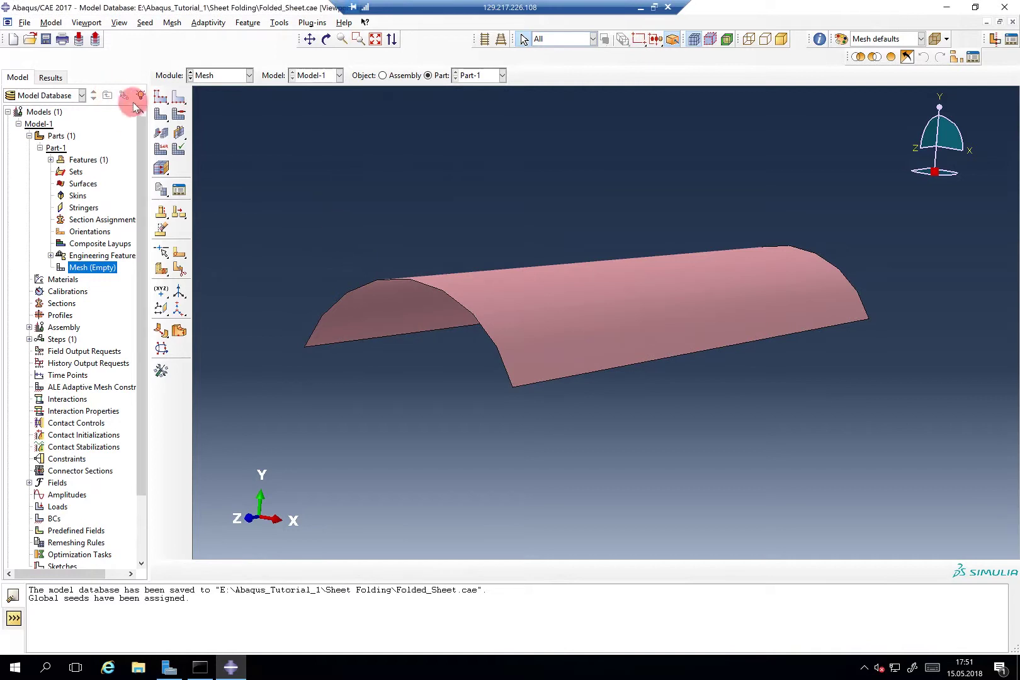
{"action": "left_click", "coordinate": [161, 116]}
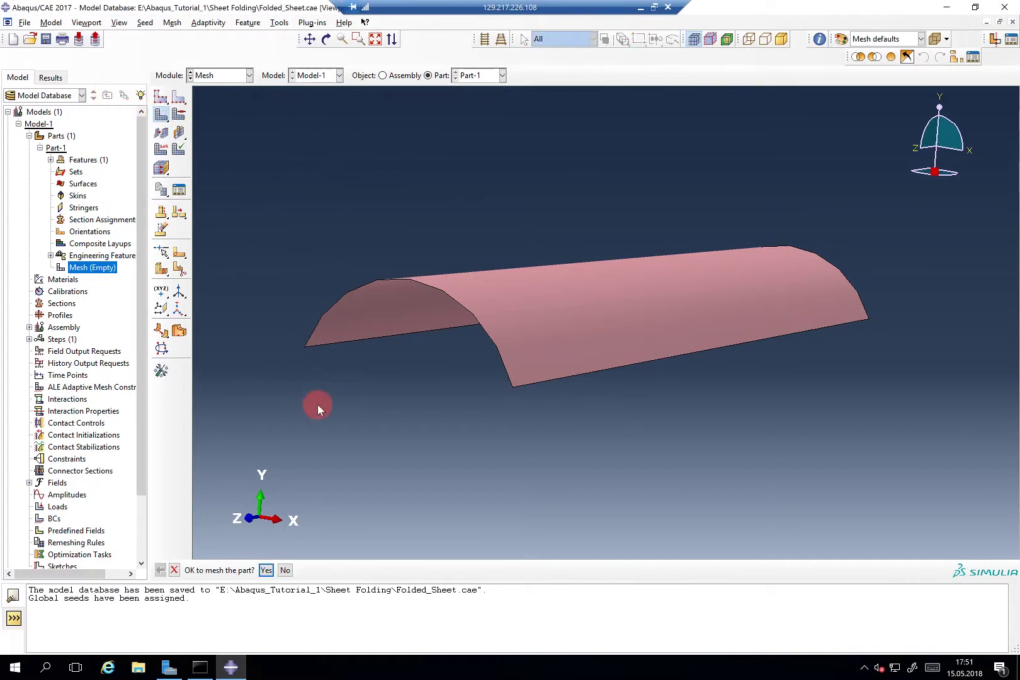
{"action": "middle_click", "coordinate": [308, 450]}
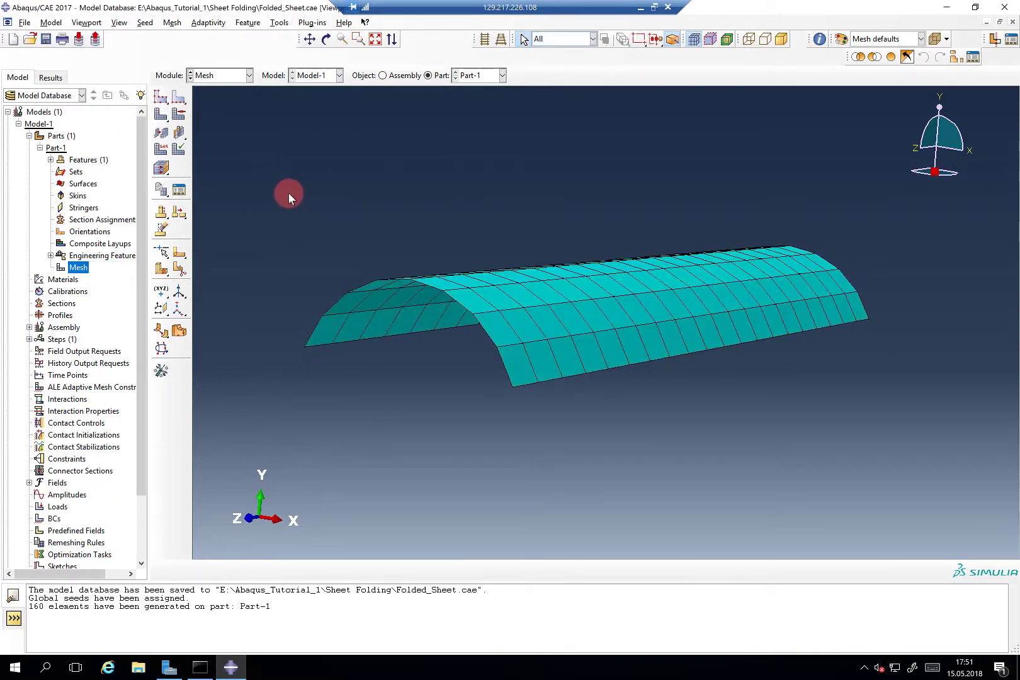
Open the element type settings for Part-1, try full integration and quadratic order, and return to linear order with reduced integration.
{"action": "left_click", "coordinate": [161, 148]}
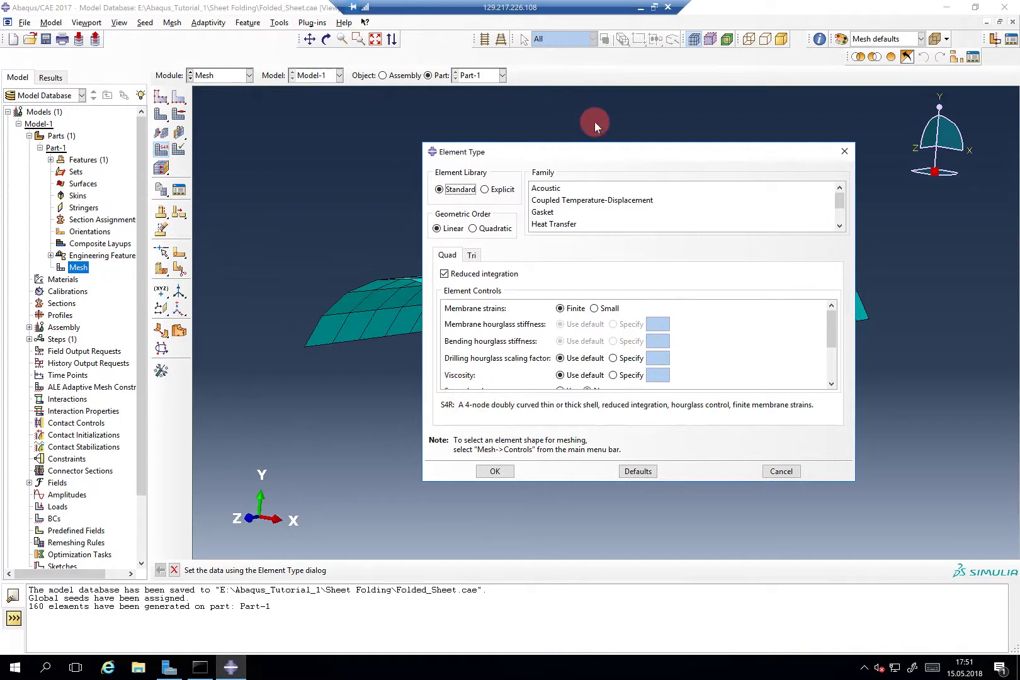
{"action": "left_click_drag", "start_coordinate": [596, 152], "coordinate": [492, 125]}
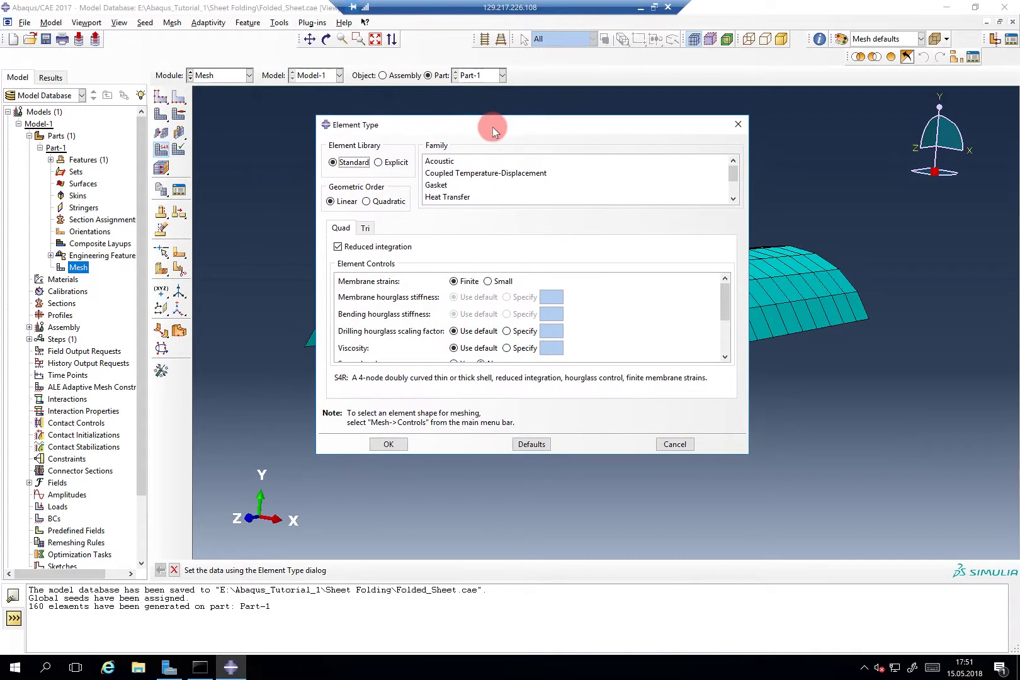
{"action": "left_click", "coordinate": [383, 246]}
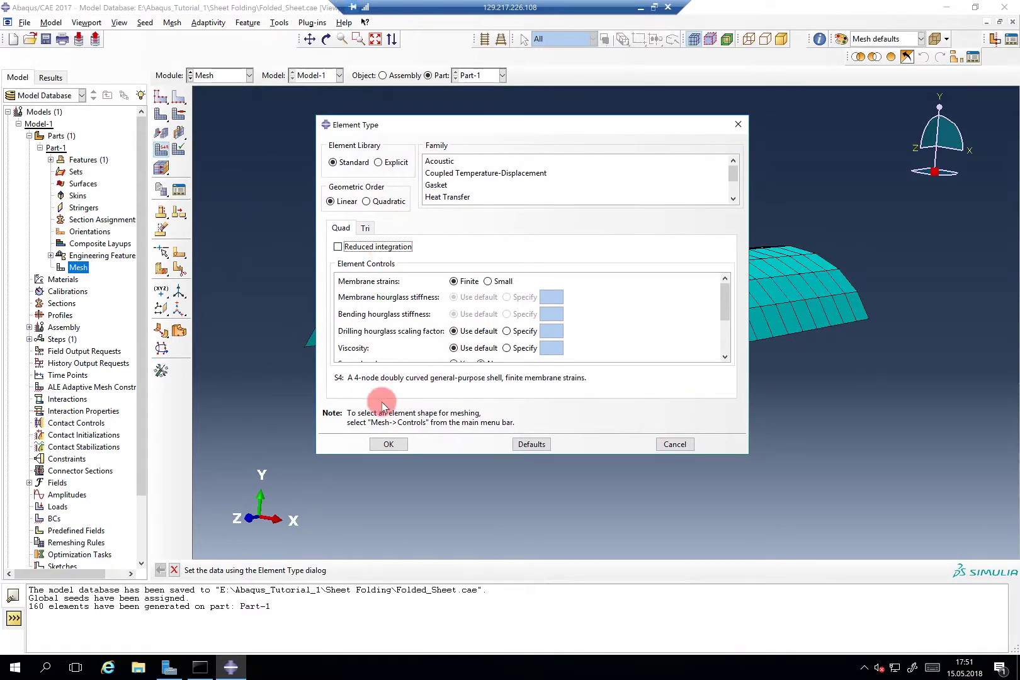
{"action": "left_click", "coordinate": [348, 246]}
{"action": "left_click", "coordinate": [368, 202]}
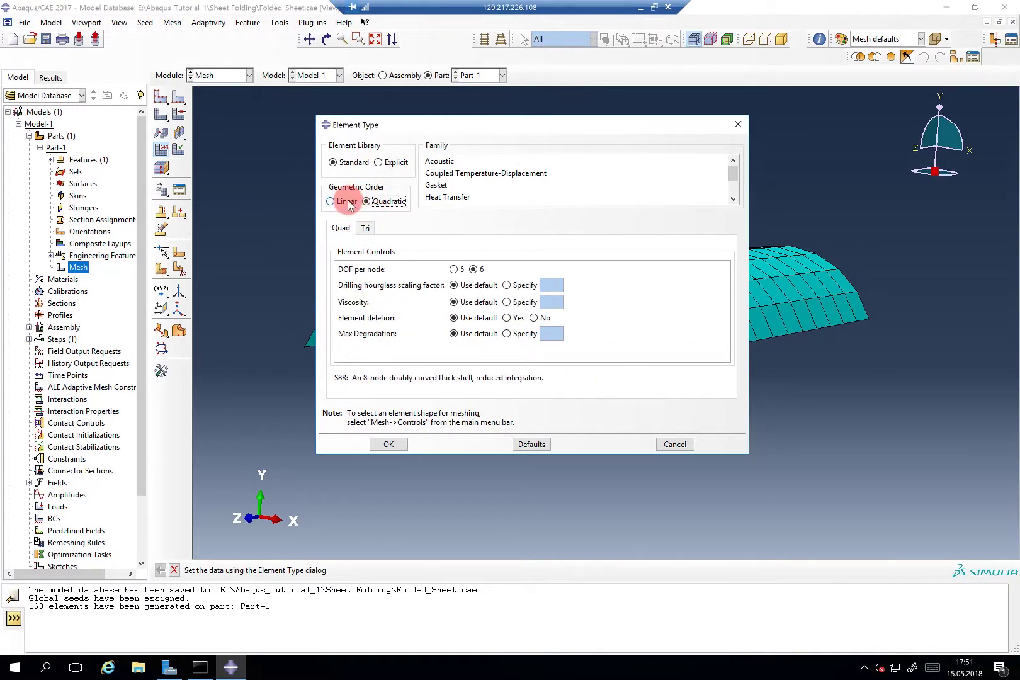
{"action": "left_click", "coordinate": [343, 201]}
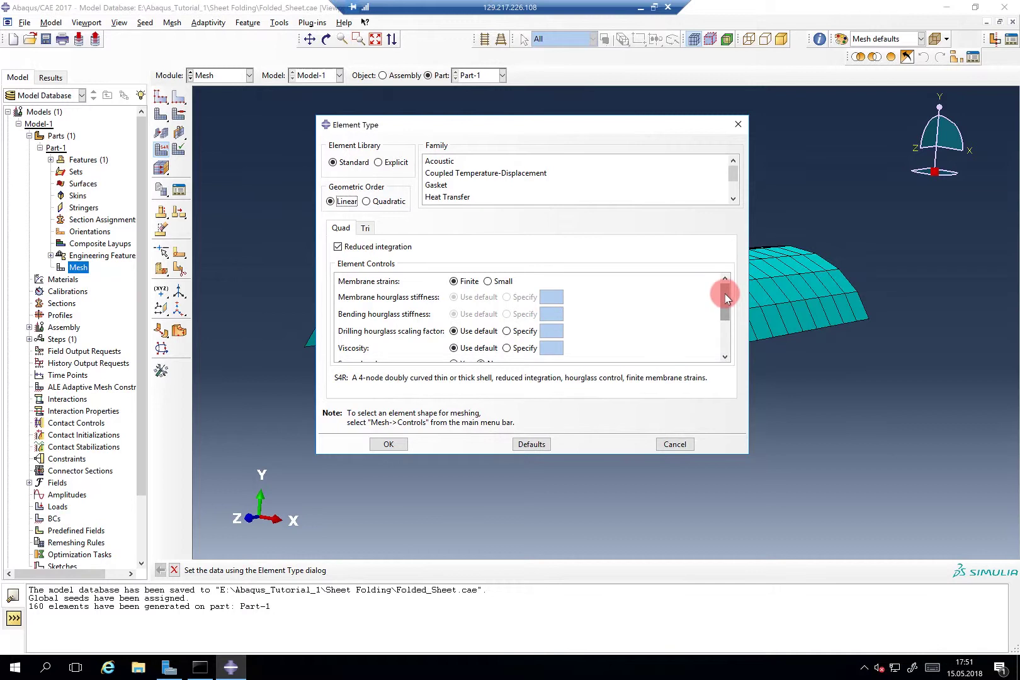
Try small membrane strains for the quad shell elements and return to finite strains.
{"action": "left_click", "coordinate": [488, 282]}
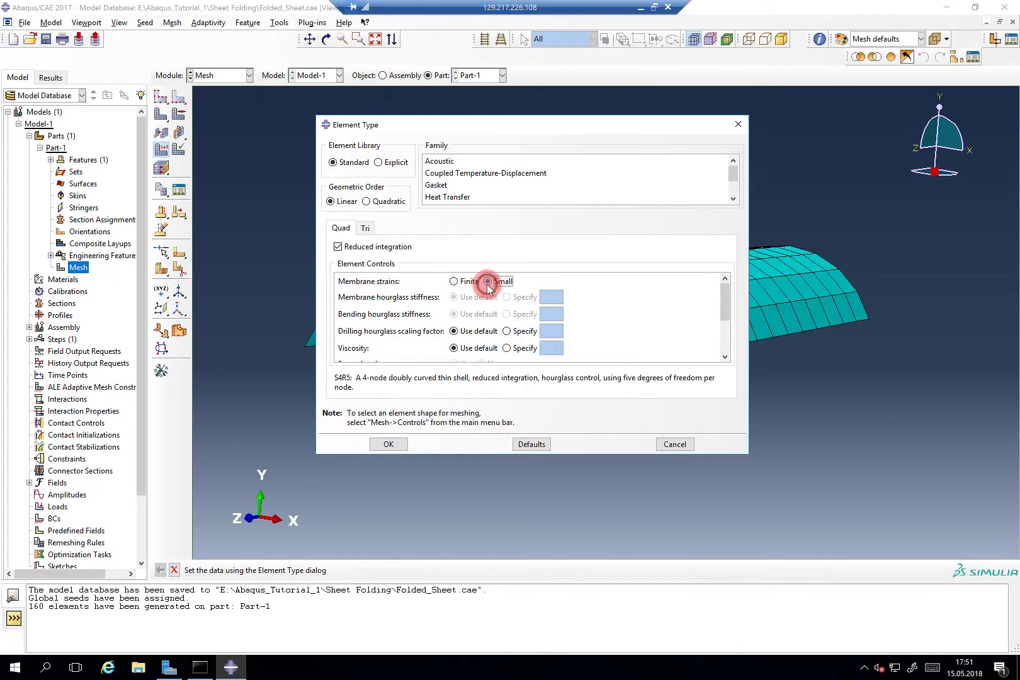
{"action": "left_click", "coordinate": [345, 379]}
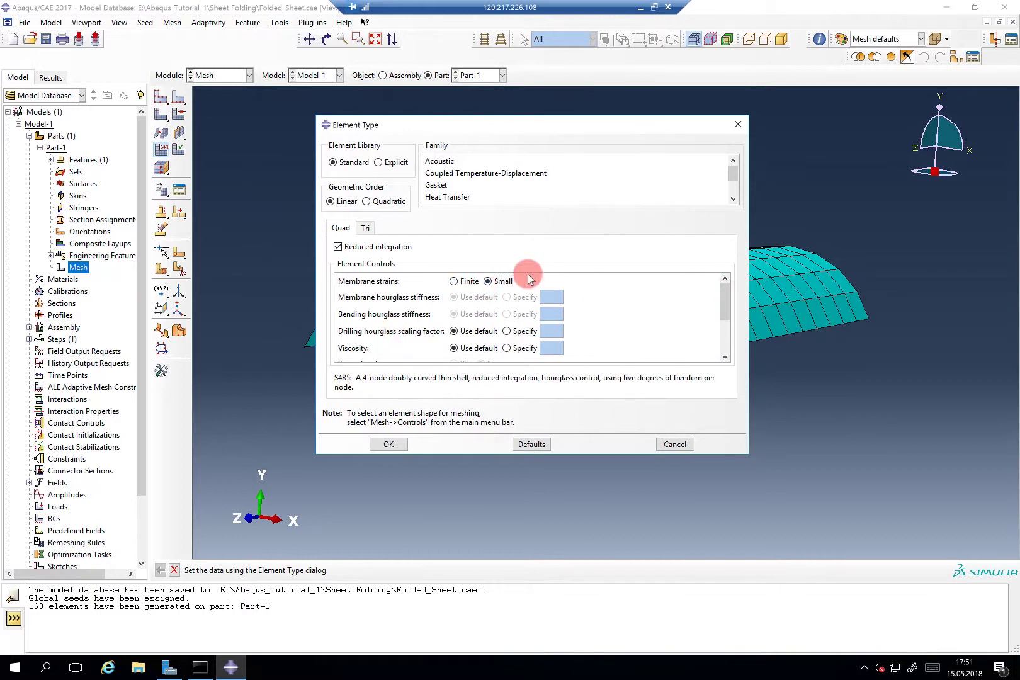
{"action": "left_click", "coordinate": [467, 281]}
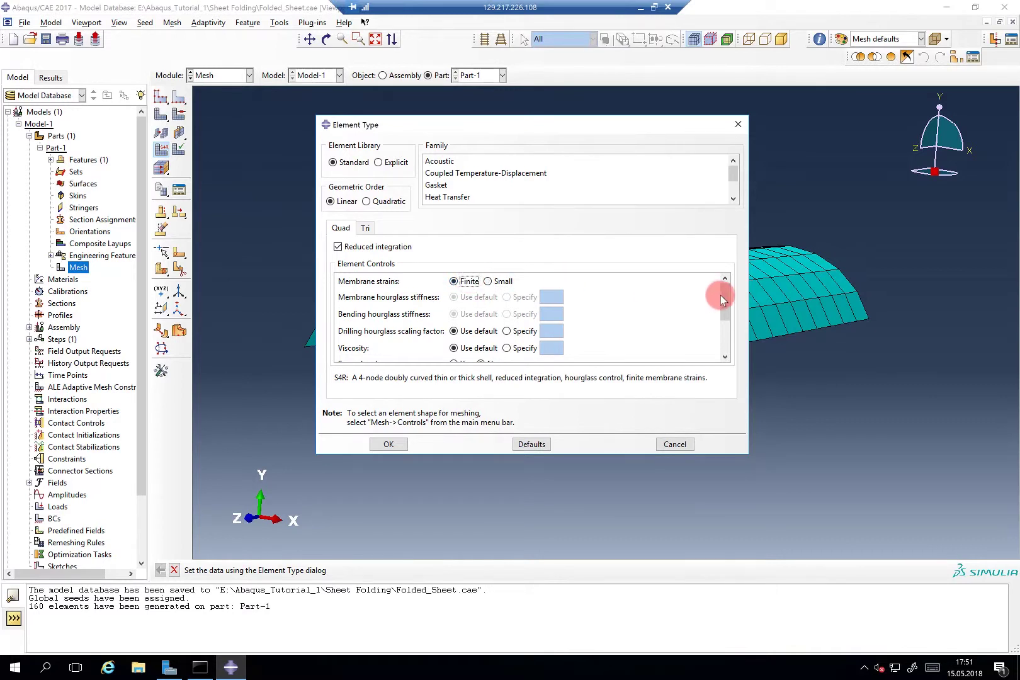
Try Enhanced hourglass control, set hourglass control, element deletion and max degradation to use default, and confirm the element type.
{"action": "left_click_drag", "start_coordinate": [721, 288], "coordinate": [724, 316]}
{"action": "left_click_drag", "start_coordinate": [723, 318], "coordinate": [722, 332]}
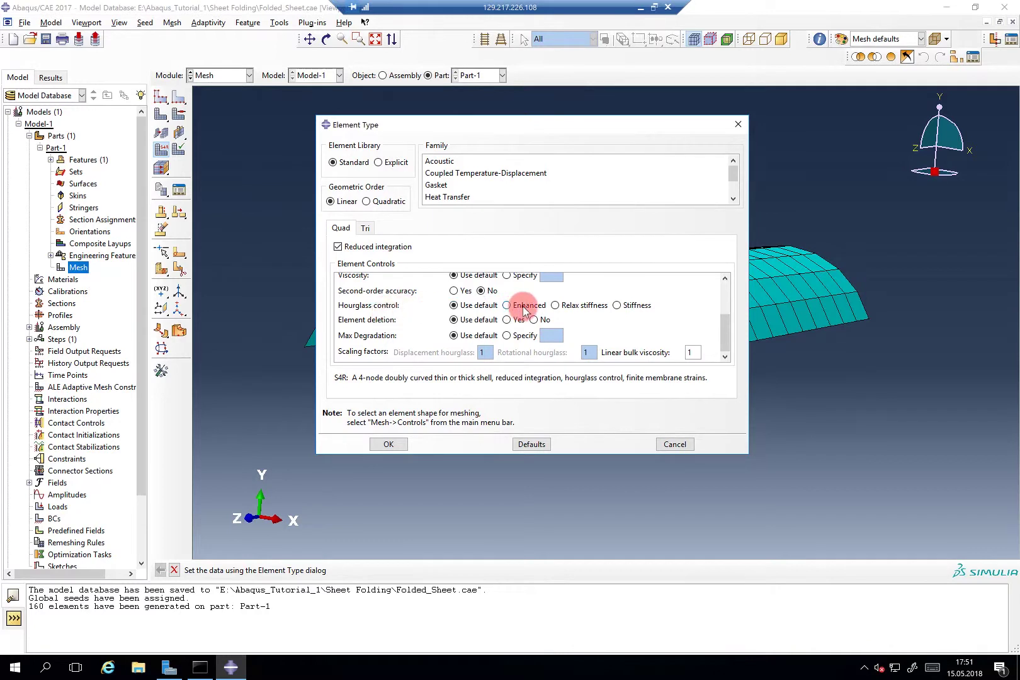
{"action": "left_click", "coordinate": [480, 306]}
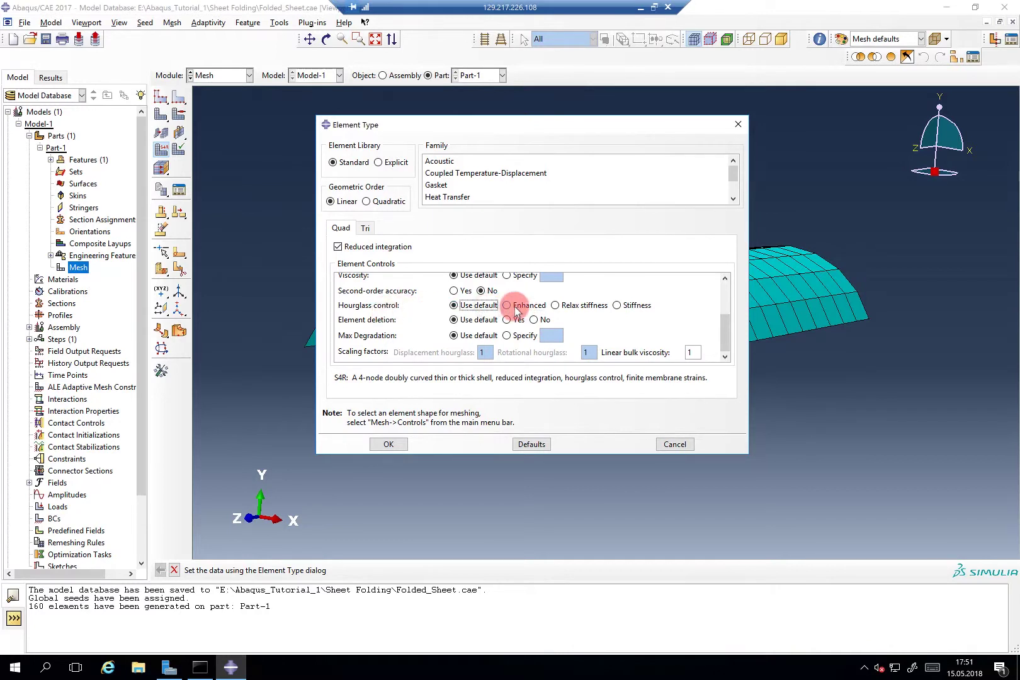
{"action": "left_click", "coordinate": [510, 307]}
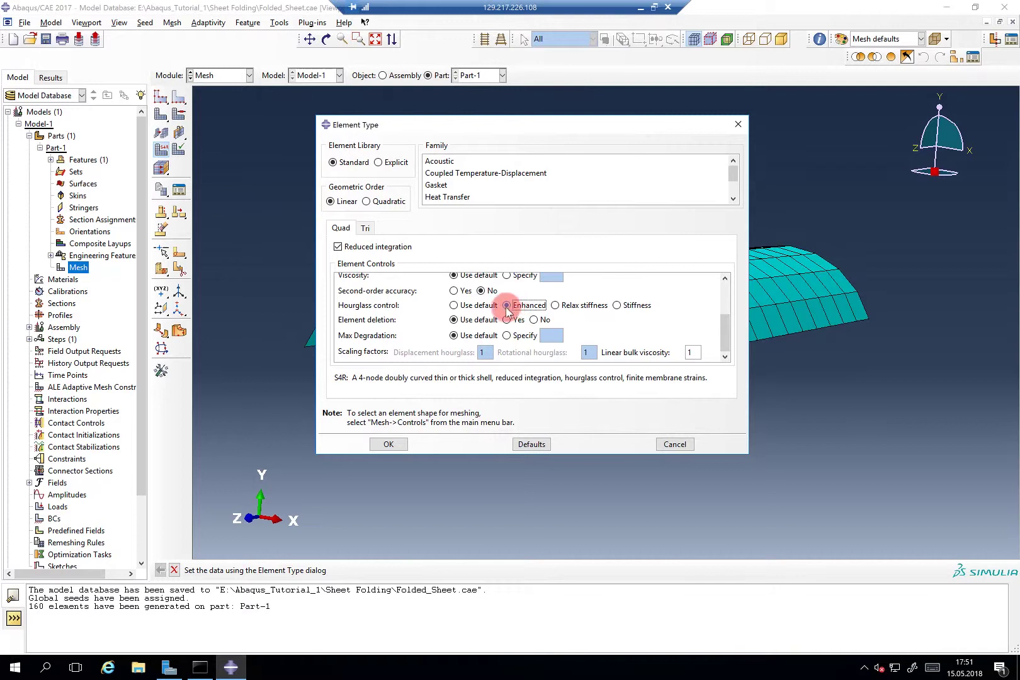
{"action": "left_click", "coordinate": [467, 321]}
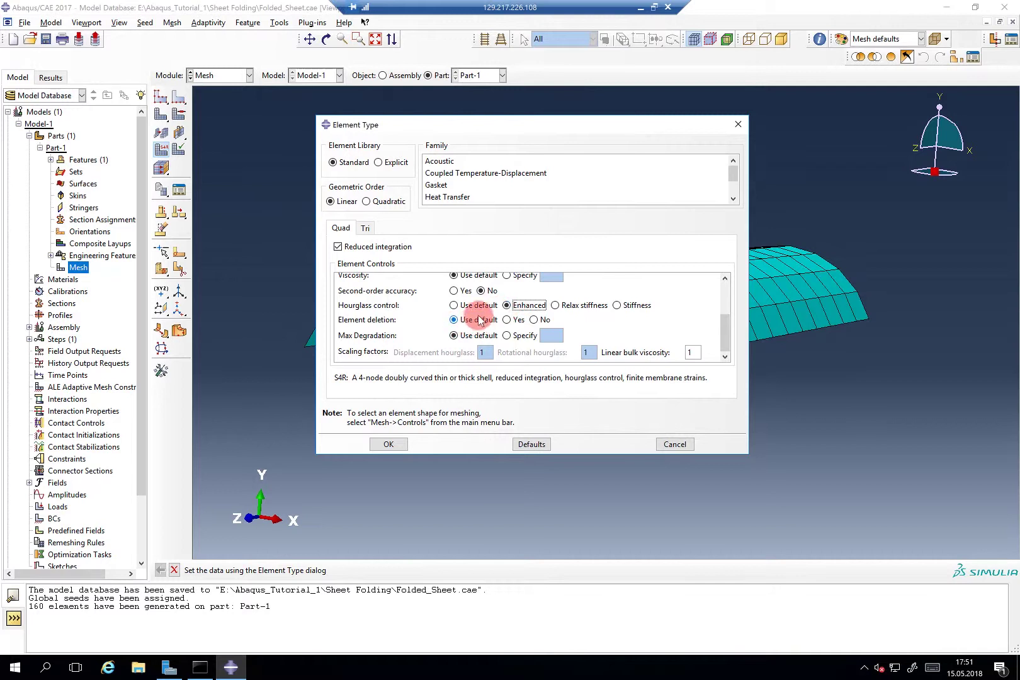
{"action": "left_click", "coordinate": [476, 306]}
{"action": "left_click", "coordinate": [464, 336]}
{"action": "left_click", "coordinate": [399, 444]}
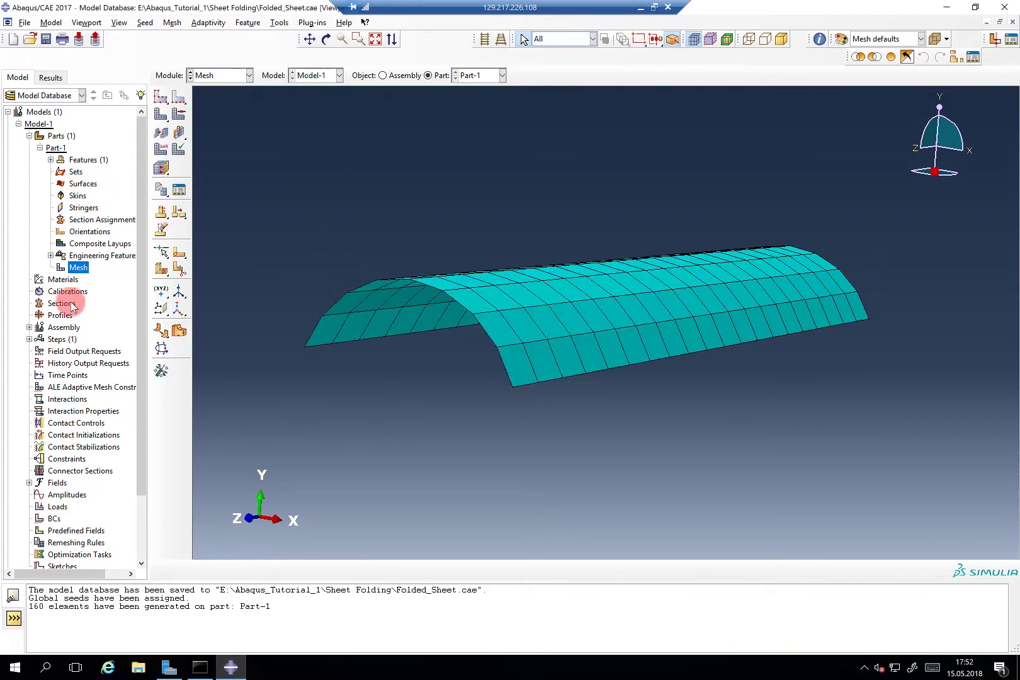
Create a material named Alu with isotropic elastic behaviour, Young's modulus 71000 and Poisson's ratio 0.33.
{"action": "double_click", "coordinate": [66, 281]}
{"action": "left_click", "coordinate": [338, 250]}
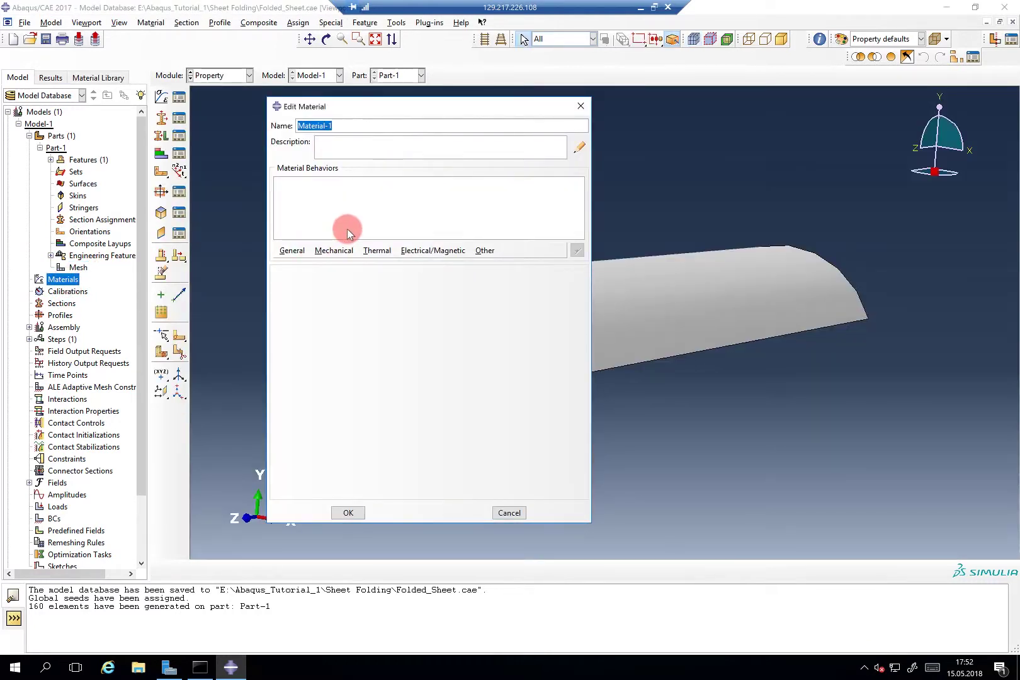
{"action": "type", "text": "Alu"}
{"action": "left_click", "coordinate": [342, 250]}
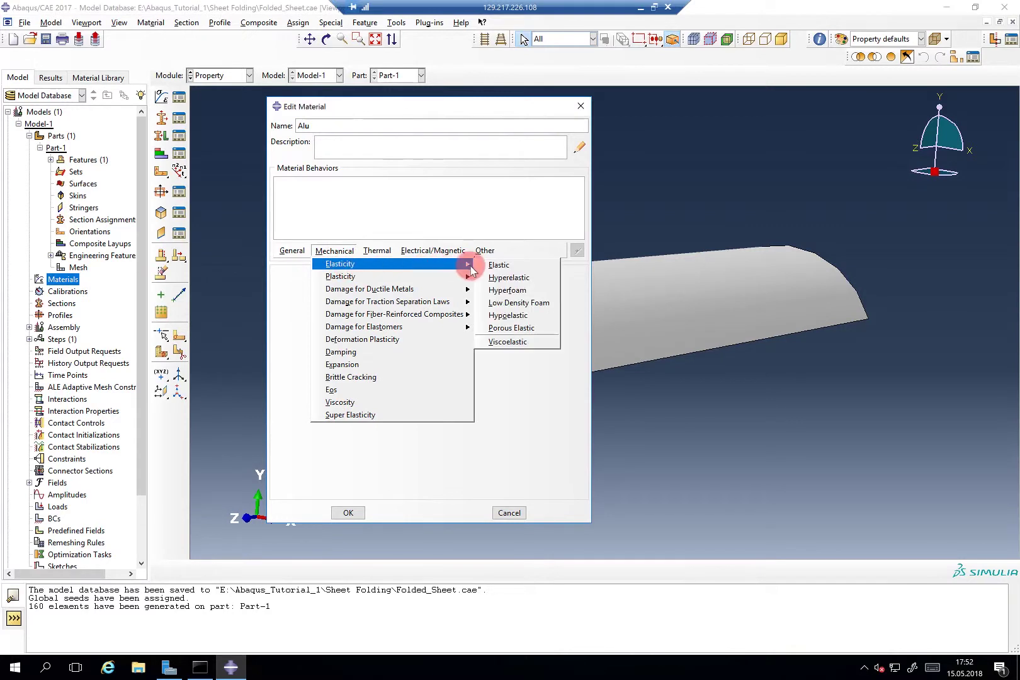
{"action": "left_click", "coordinate": [498, 265]}
{"action": "left_click", "coordinate": [340, 428]}
{"action": "type", "text": "7"}
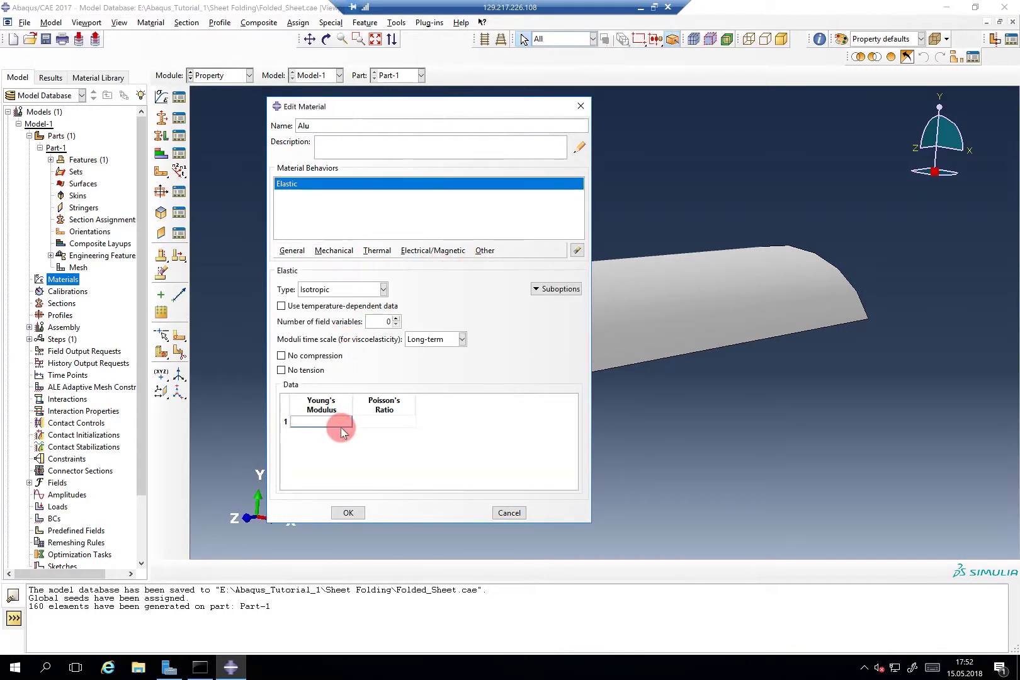
{"action": "type", "text": "1000"}
{"action": "left_click", "coordinate": [387, 423]}
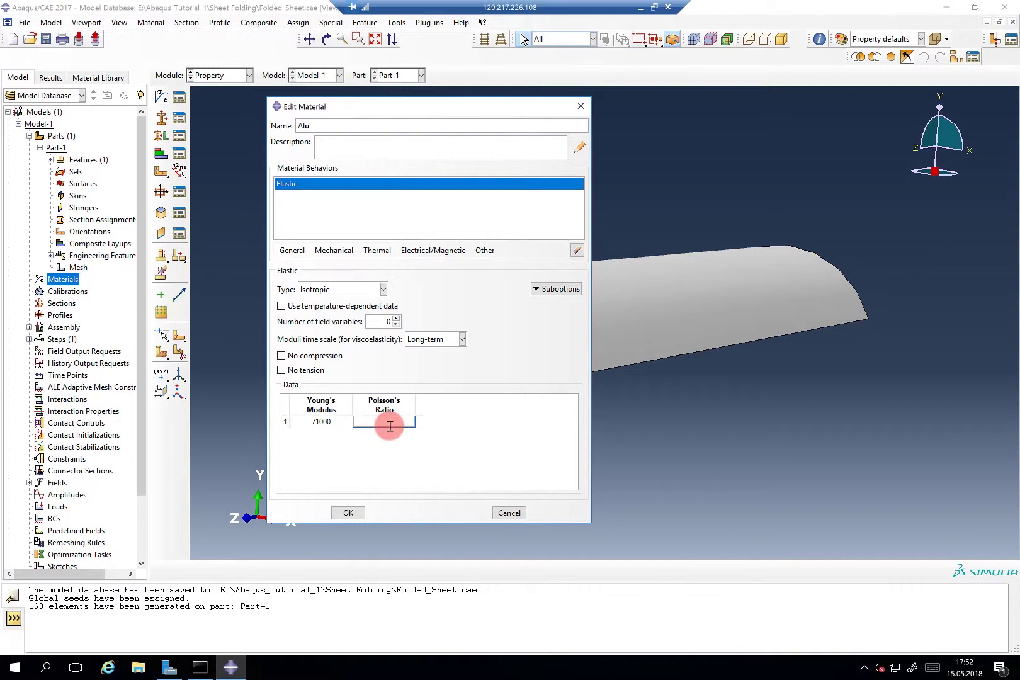
{"action": "type", "text": "0.33"}
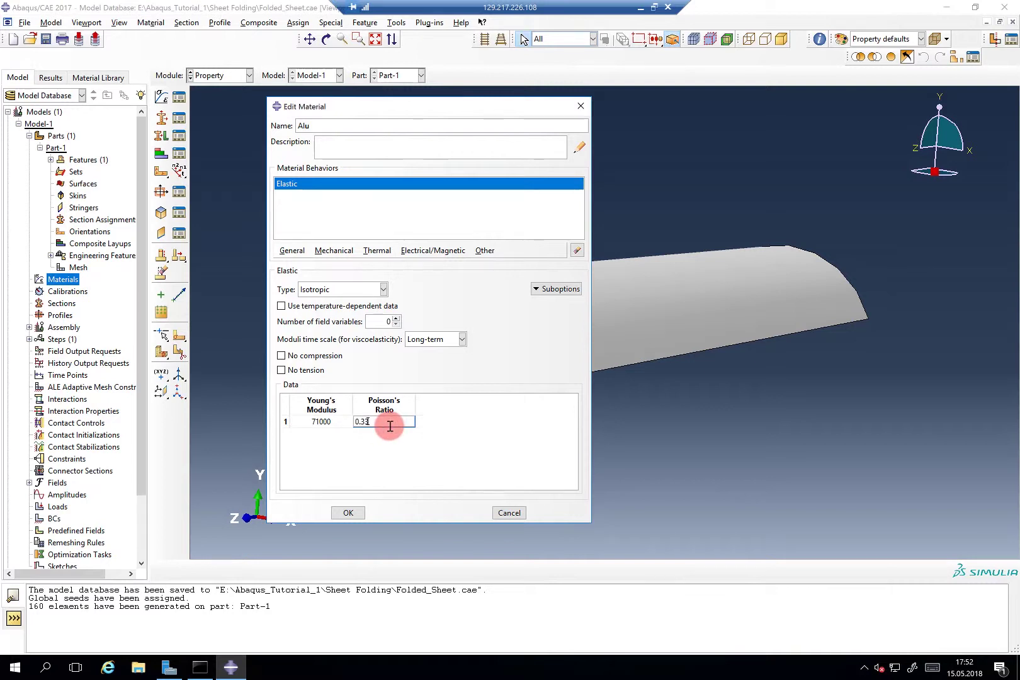
Add plastic behaviour with isotropic hardening to Alu and extend its data table to three rows.
{"action": "left_click", "coordinate": [344, 249]}
{"action": "mouse_move", "coordinate": [390, 277]}
{"action": "left_click", "coordinate": [488, 277]}
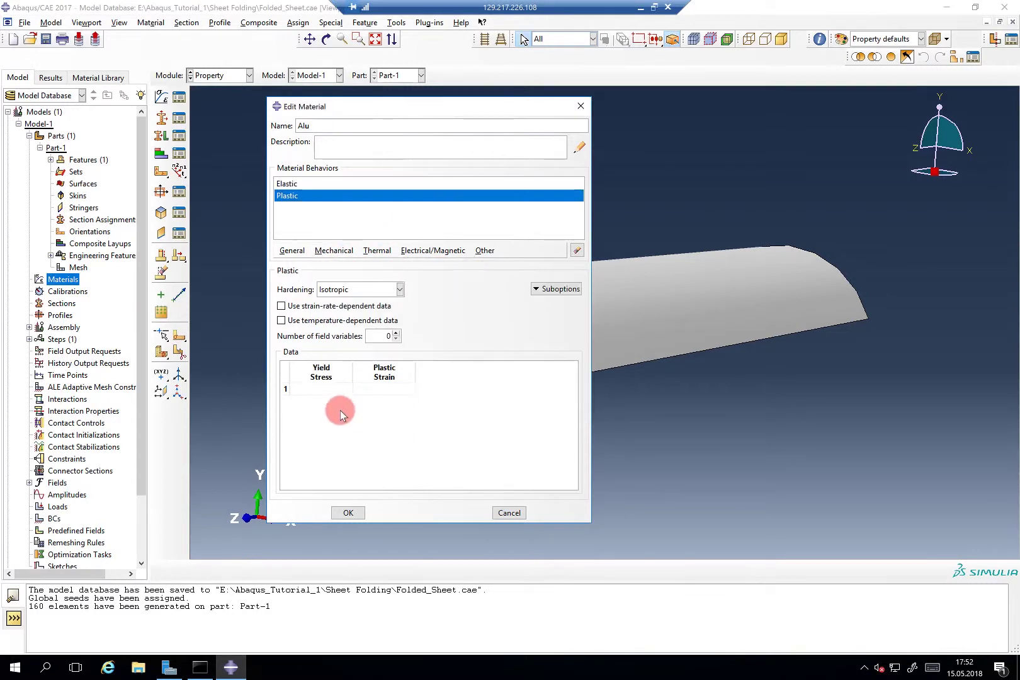
{"action": "right_click", "coordinate": [333, 419]}
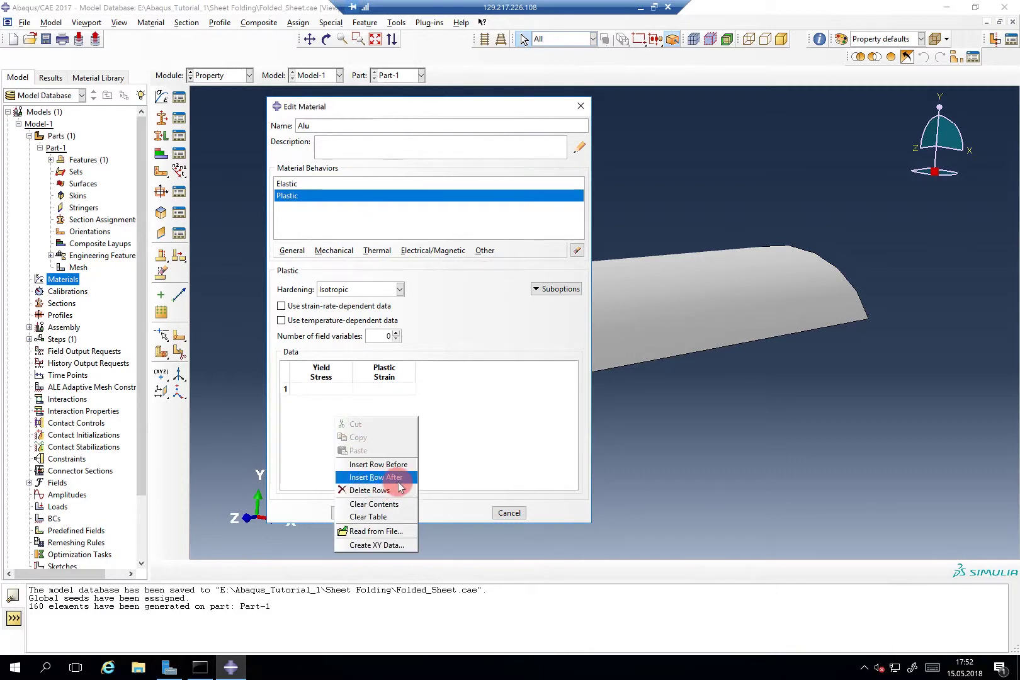
{"action": "left_click", "coordinate": [397, 480]}
{"action": "right_click", "coordinate": [324, 433]}
{"action": "left_click", "coordinate": [355, 403]}
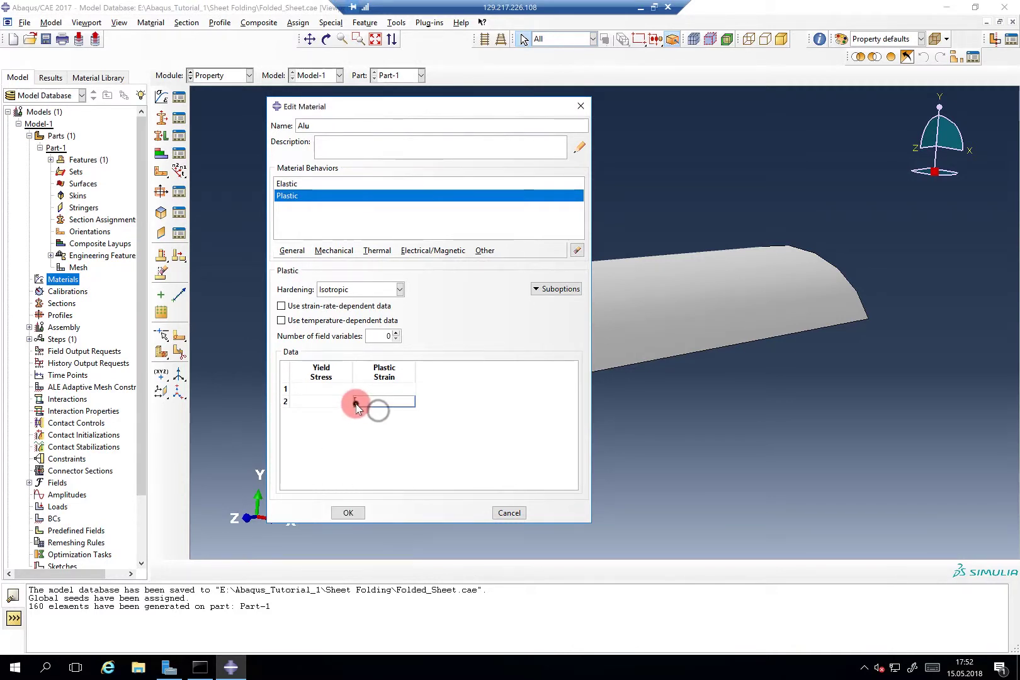
{"action": "right_click", "coordinate": [355, 405]}
{"action": "left_click", "coordinate": [397, 464]}
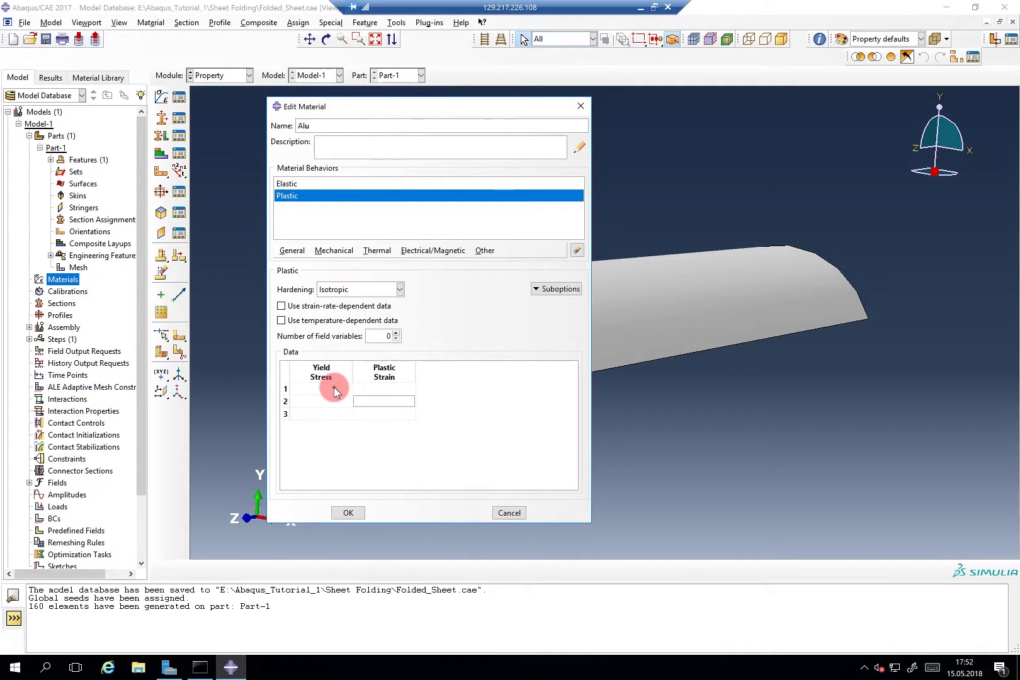
Enter yield stress and plastic strain pairs 250 / 0, 300 / 0.05 and 600 / 1 for Alu and confirm the material.
{"action": "left_click", "coordinate": [332, 390]}
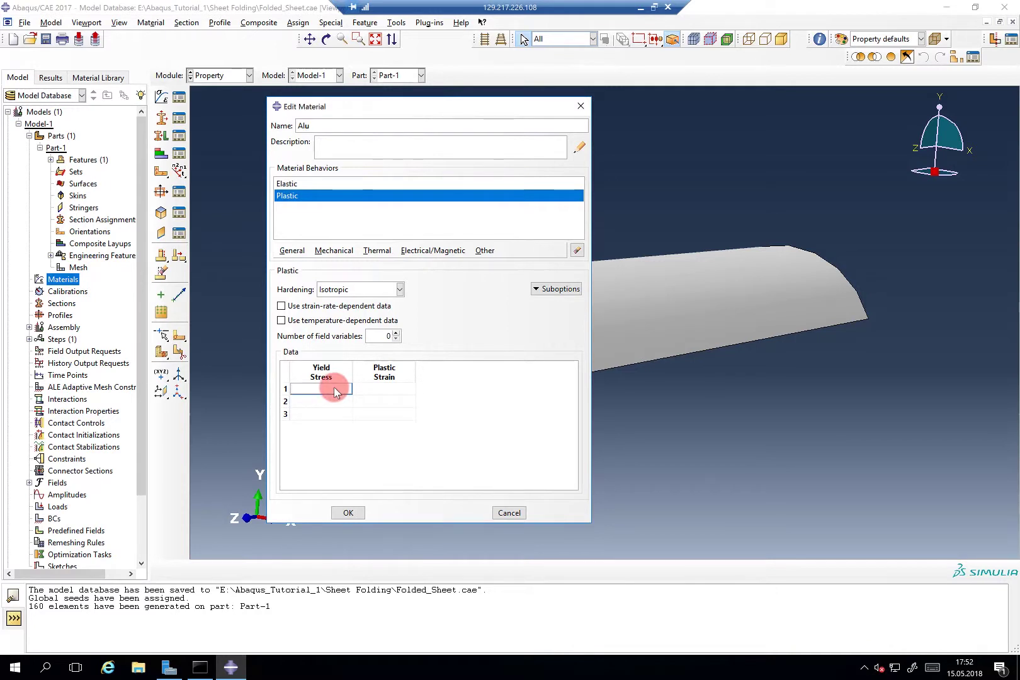
{"action": "type", "text": "250"}
{"action": "key", "text": "Tab"}
{"action": "key", "text": "Tab"}
{"action": "type", "text": "300"}
{"action": "key", "text": "Tab"}
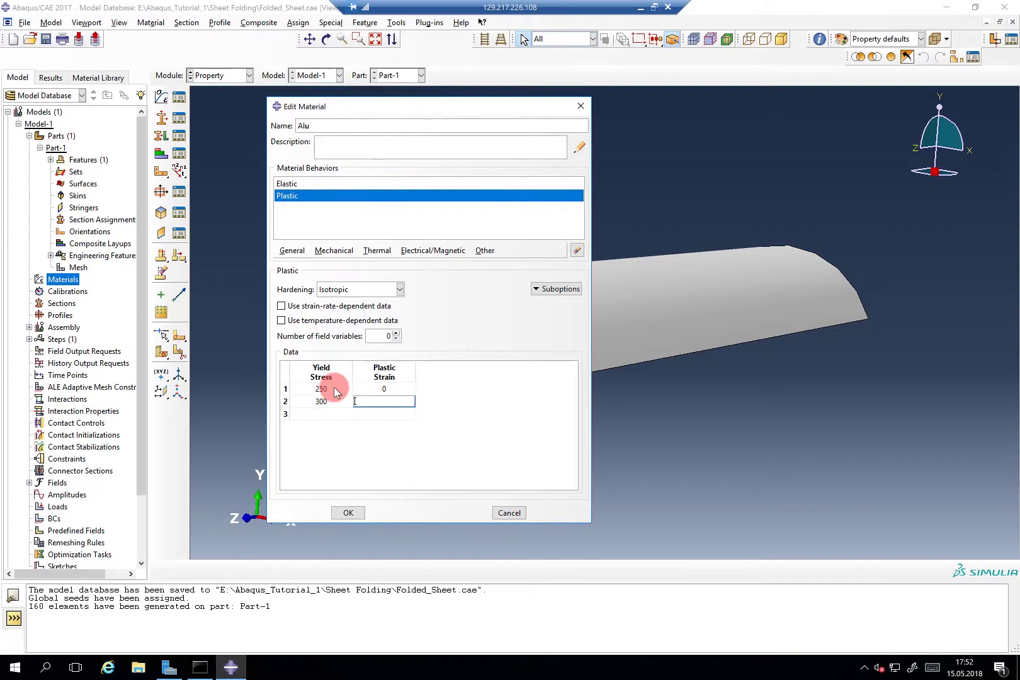
{"action": "type", "text": "0.05"}
{"action": "key", "text": "Tab"}
{"action": "type", "text": "600"}
{"action": "key", "text": "Tab"}
{"action": "type", "text": "1"}
{"action": "key", "text": "Return"}
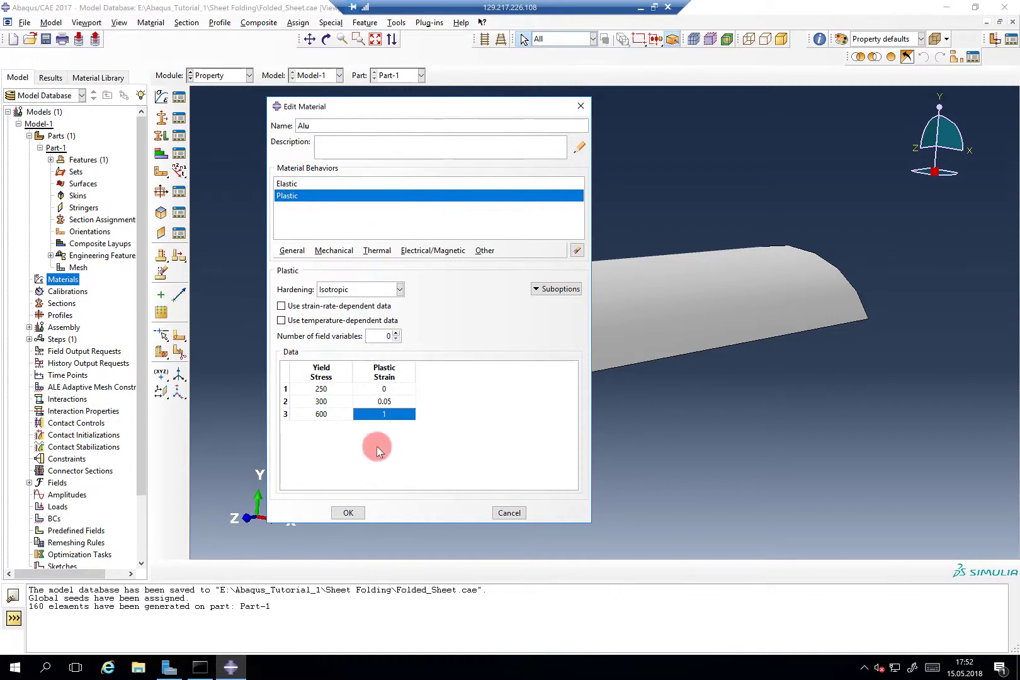
{"action": "left_click", "coordinate": [350, 513]}
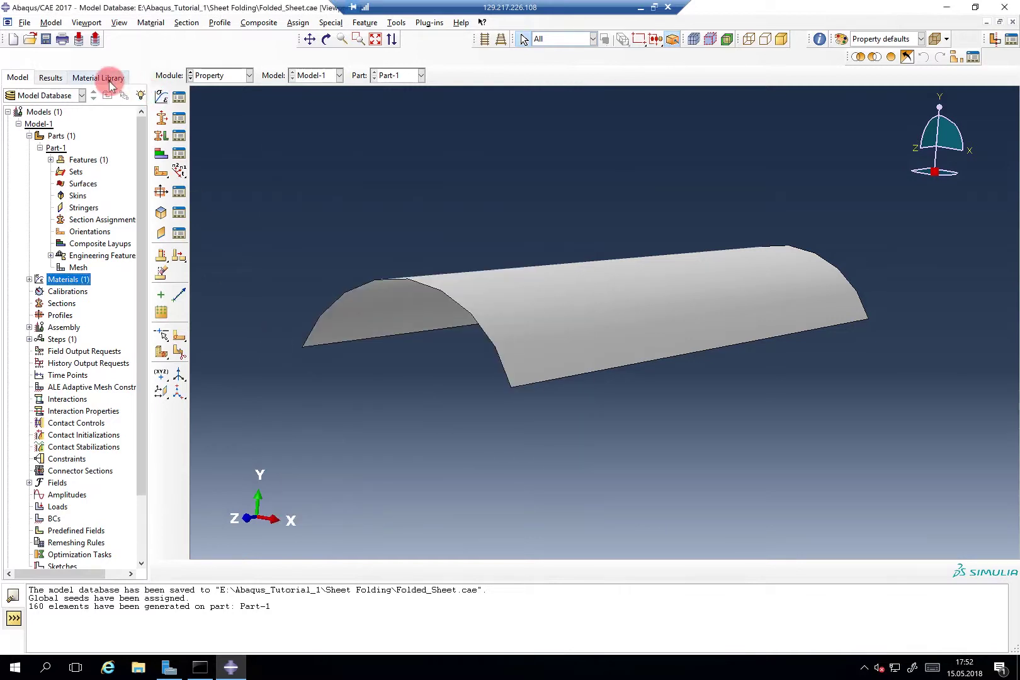
Open the material library manager and place its window over the viewport.
{"action": "left_click", "coordinate": [108, 81]}
{"action": "left_click", "coordinate": [123, 97]}
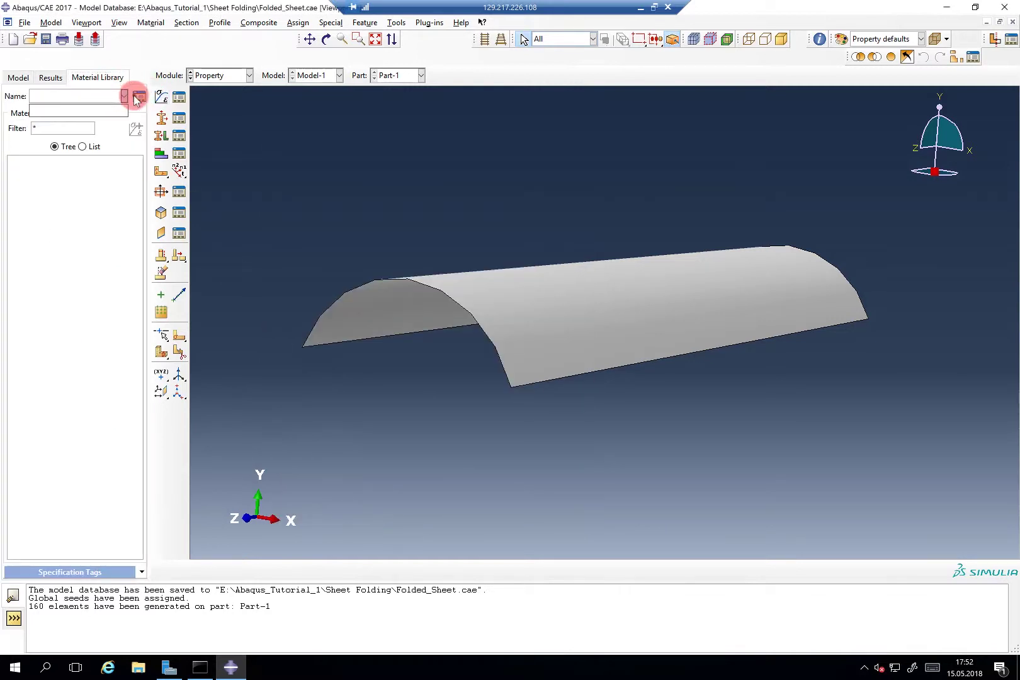
{"action": "left_click", "coordinate": [138, 97]}
{"action": "left_click_drag", "start_coordinate": [141, 75], "coordinate": [338, 157]}
{"action": "left_click", "coordinate": [313, 192]}
{"action": "left_click", "coordinate": [314, 191]}
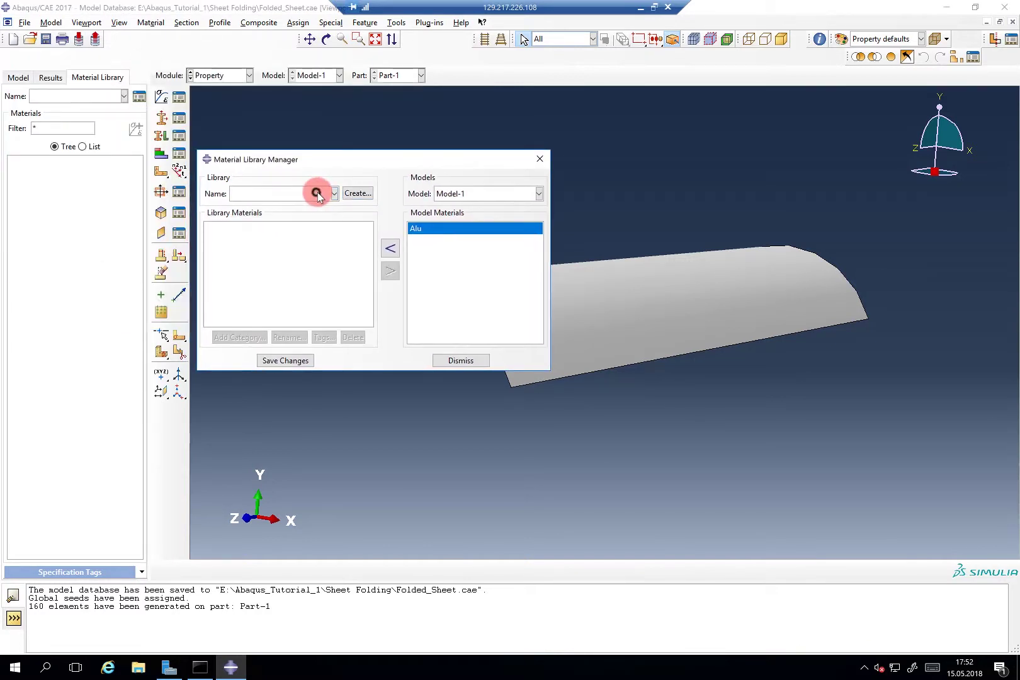
Create a material library named Tutorial in the current plug-in directory, add Alu to it and save the changes.
{"action": "left_click", "coordinate": [350, 194]}
{"action": "type", "text": "Tutorial"}
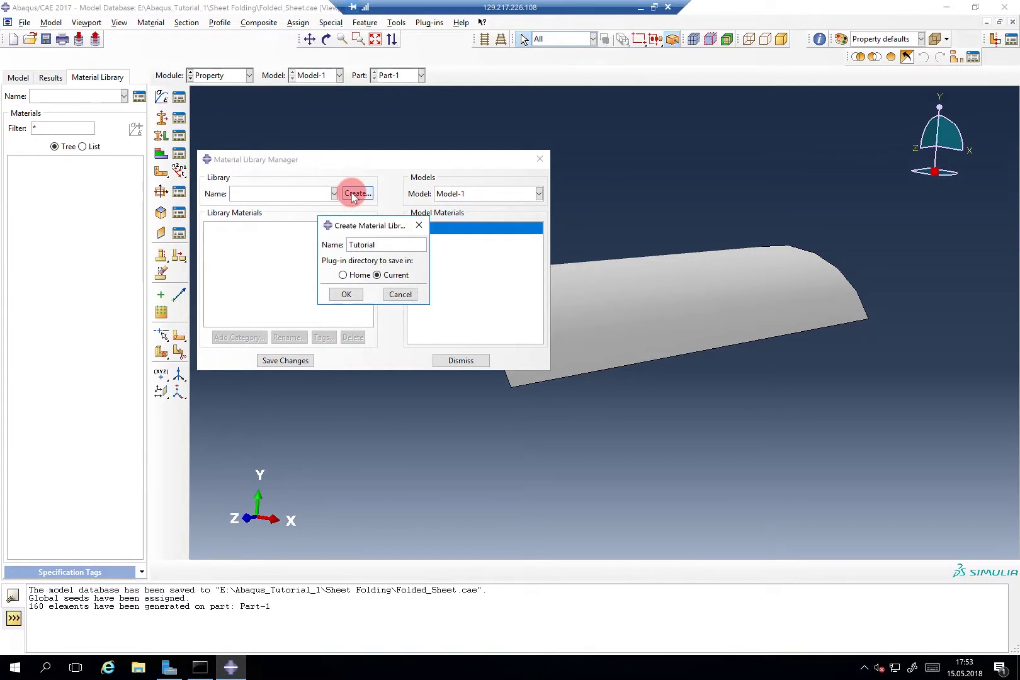
{"action": "left_click", "coordinate": [358, 291]}
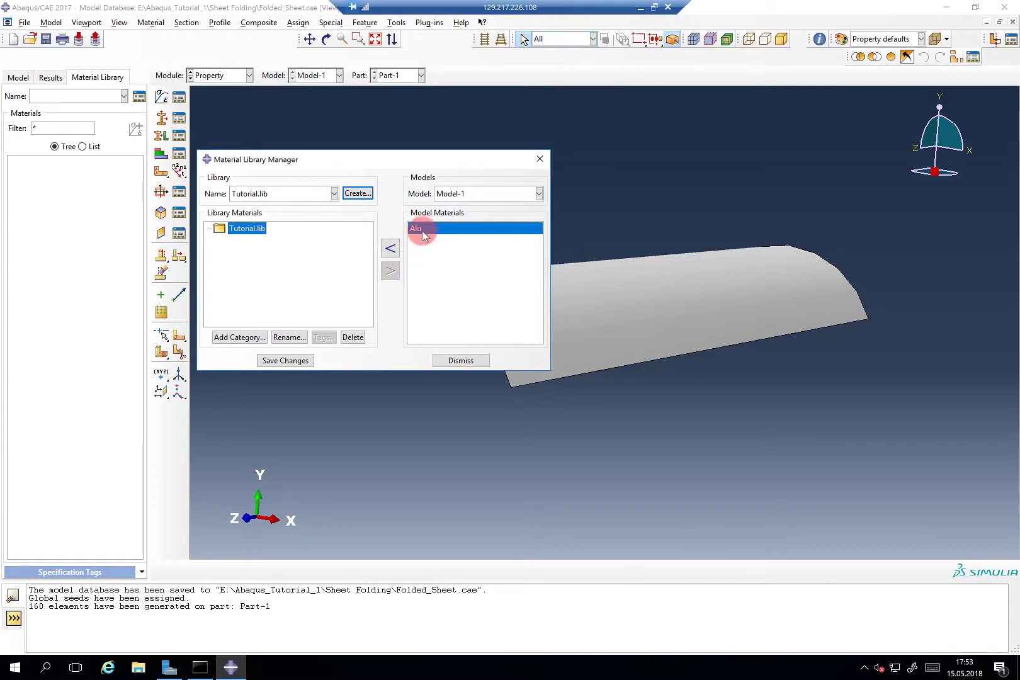
{"action": "left_click", "coordinate": [390, 249]}
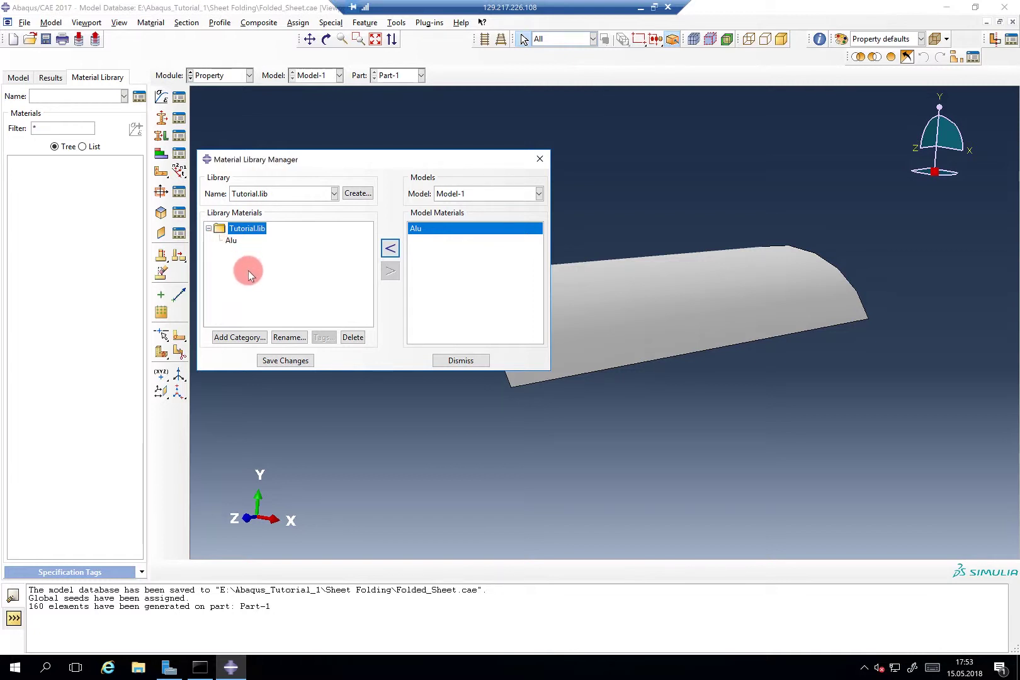
{"action": "left_click", "coordinate": [270, 362]}
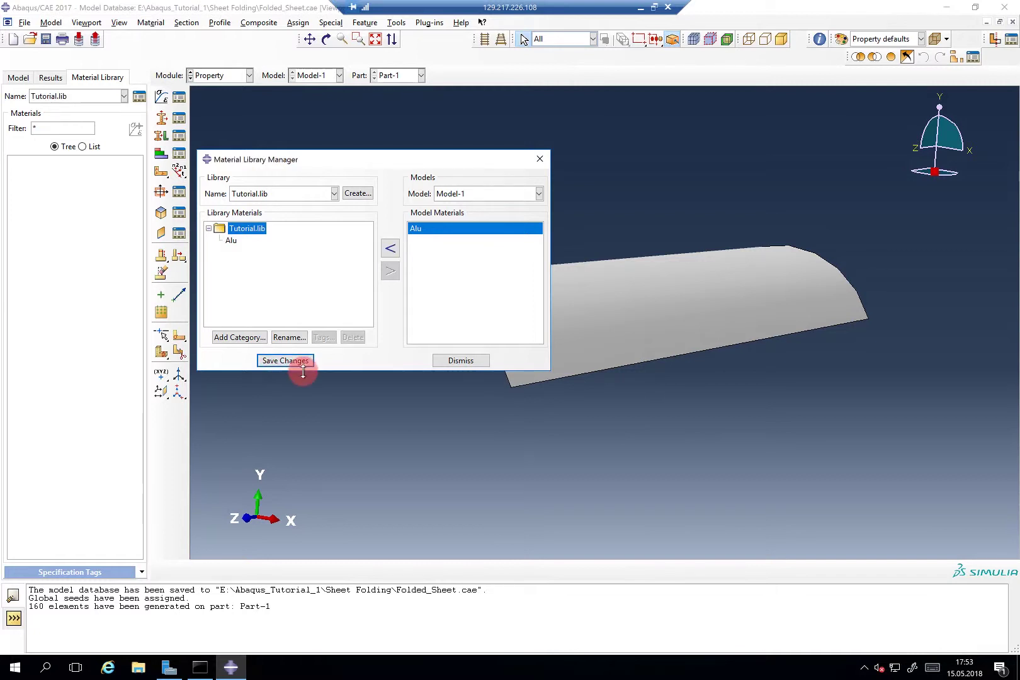
Close the material library manager and select Alu in the Tutorial library.
{"action": "left_click", "coordinate": [476, 362]}
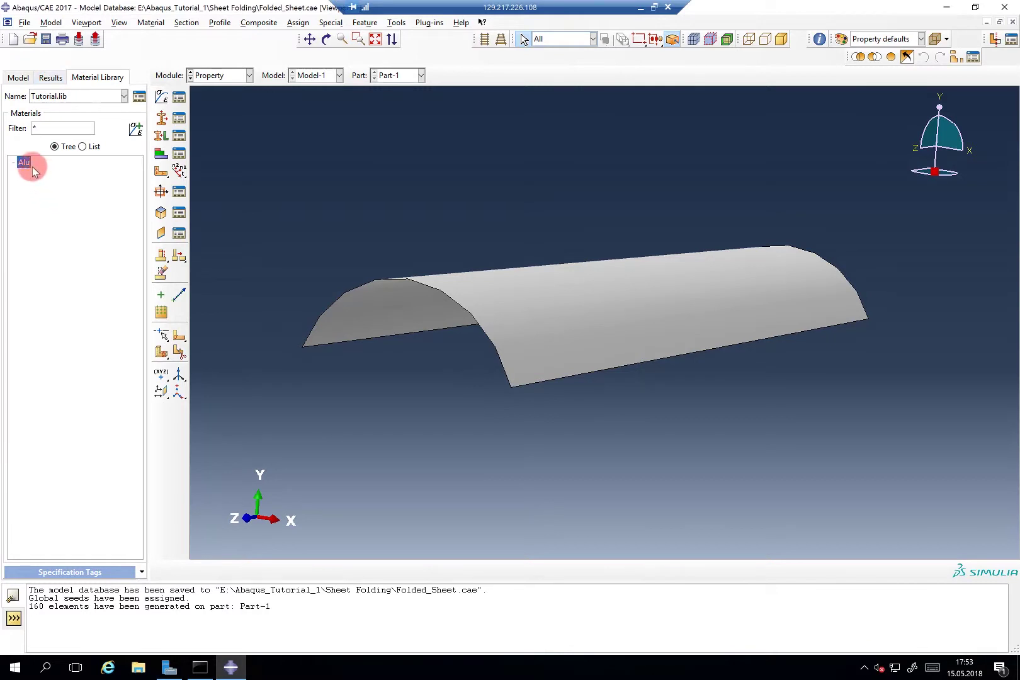
{"action": "mouse_move", "coordinate": [33, 170]}
{"action": "left_mouse_down"}
{"action": "mouse_move", "coordinate": [46, 75]}
{"action": "mouse_move", "coordinate": [18, 75]}
{"action": "mouse_move", "coordinate": [52, 150]}
{"action": "mouse_move", "coordinate": [42, 151]}
{"action": "left_mouse_up"}
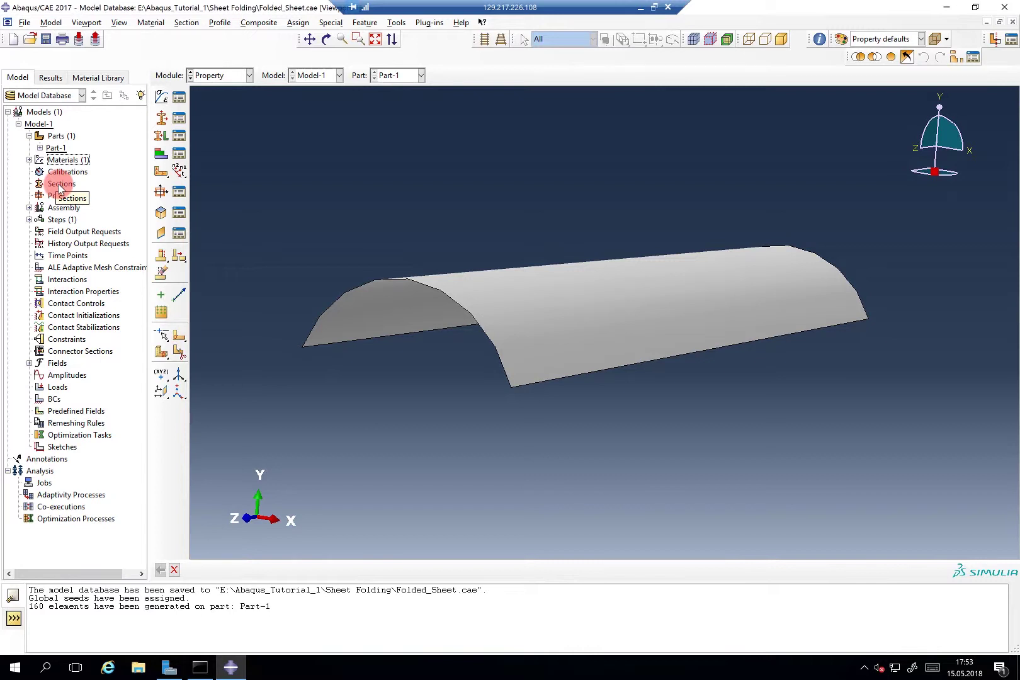
Create a new section of category Shell and type Homogeneous with the default name.
{"action": "double_click", "coordinate": [60, 185]}
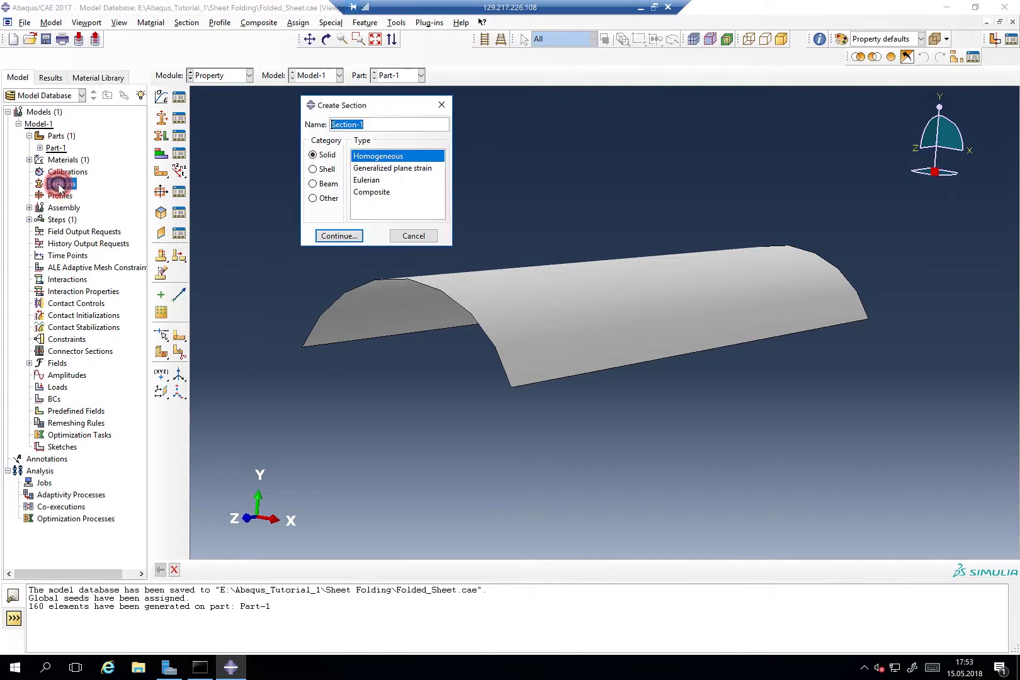
{"action": "left_click", "coordinate": [314, 170]}
{"action": "left_click_drag", "start_coordinate": [371, 107], "coordinate": [371, 171]}
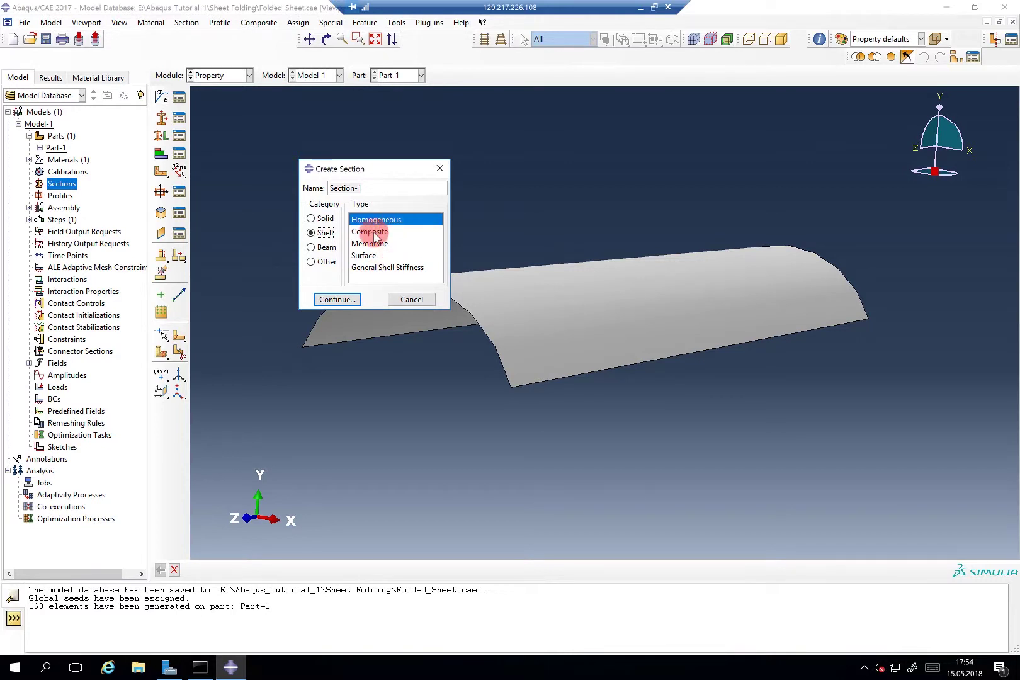
{"action": "left_click", "coordinate": [338, 299]}
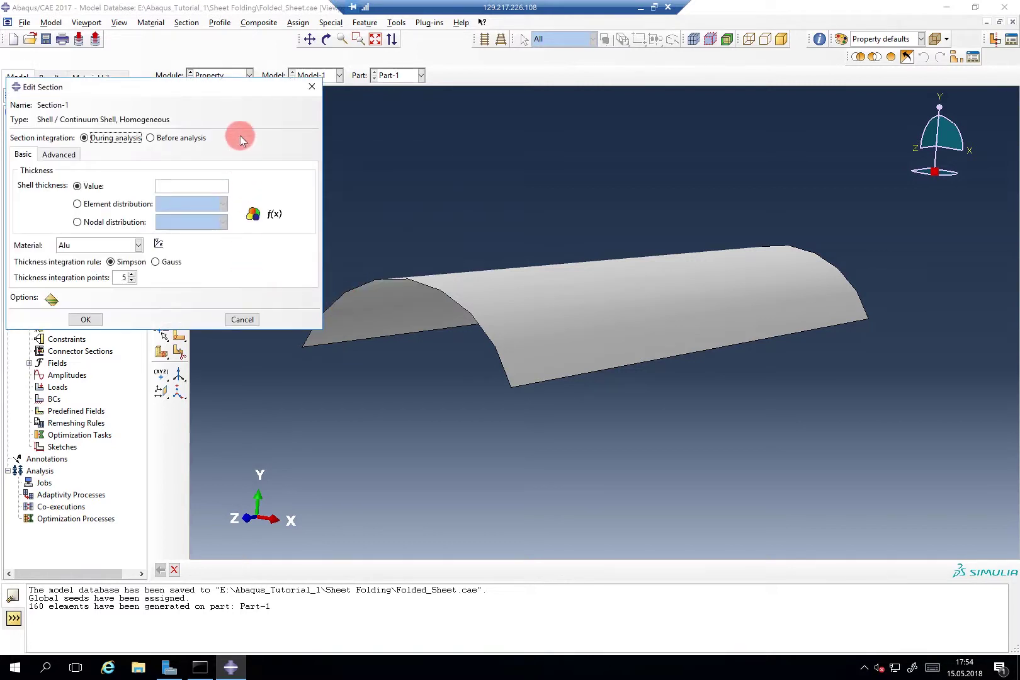
Set the section's shell thickness to 1 and its thickness integration points to 7 with material Alu, and confirm the section.
{"action": "left_click_drag", "start_coordinate": [241, 92], "coordinate": [426, 187]}
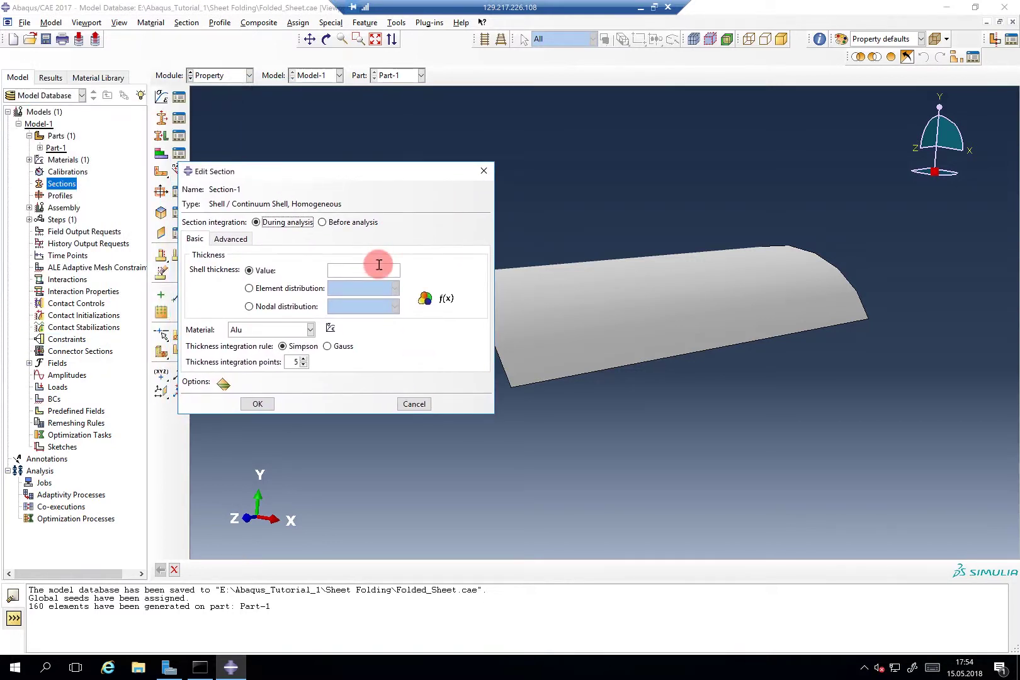
{"action": "left_click", "coordinate": [378, 265]}
{"action": "type", "text": "1"}
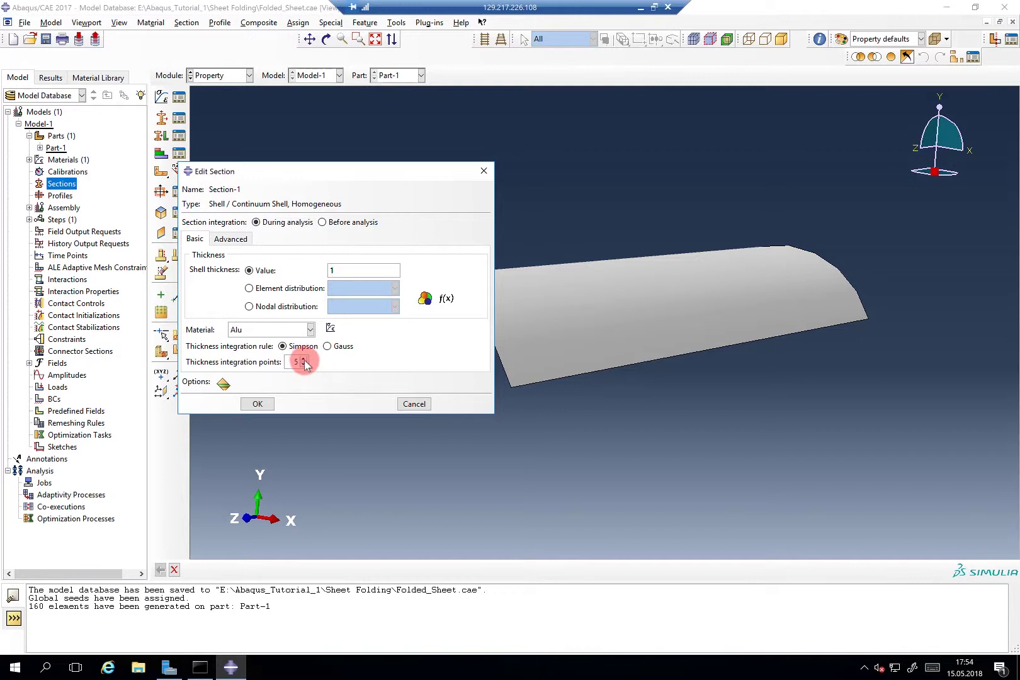
{"action": "left_click", "coordinate": [303, 359]}
{"action": "left_click", "coordinate": [304, 359]}
{"action": "left_click", "coordinate": [220, 239]}
{"action": "left_click", "coordinate": [196, 239]}
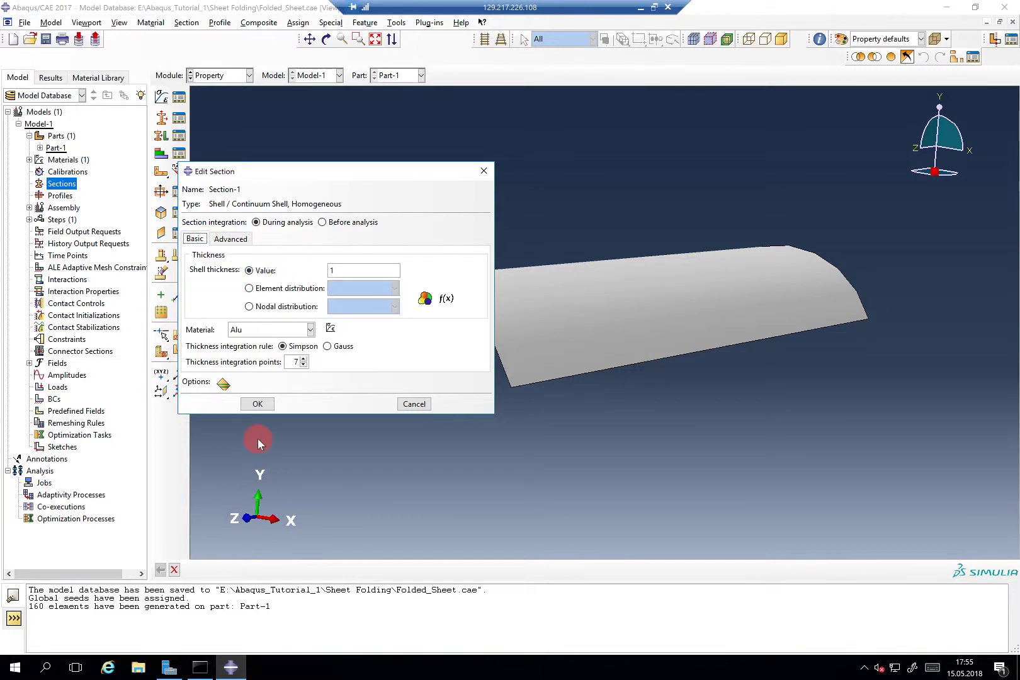
{"action": "left_click", "coordinate": [258, 404]}
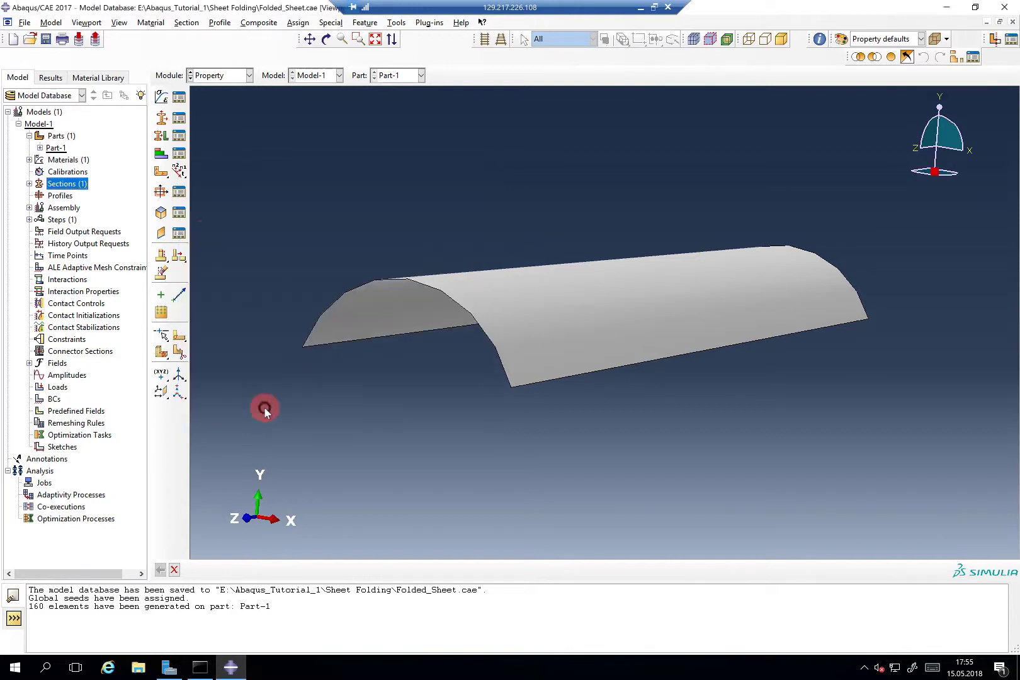
Assign Section-1 to the curved shell face of Part-1 with thickness from section and the shell offset at the middle surface.
{"action": "left_click", "coordinate": [40, 148]}
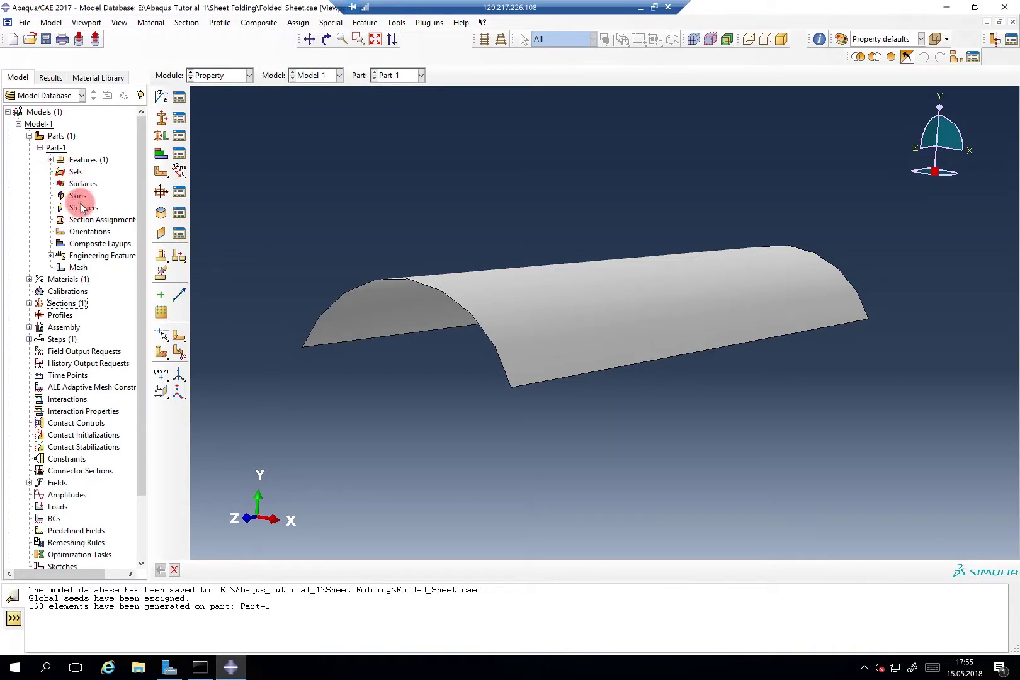
{"action": "double_click", "coordinate": [88, 220]}
{"action": "left_click", "coordinate": [457, 275]}
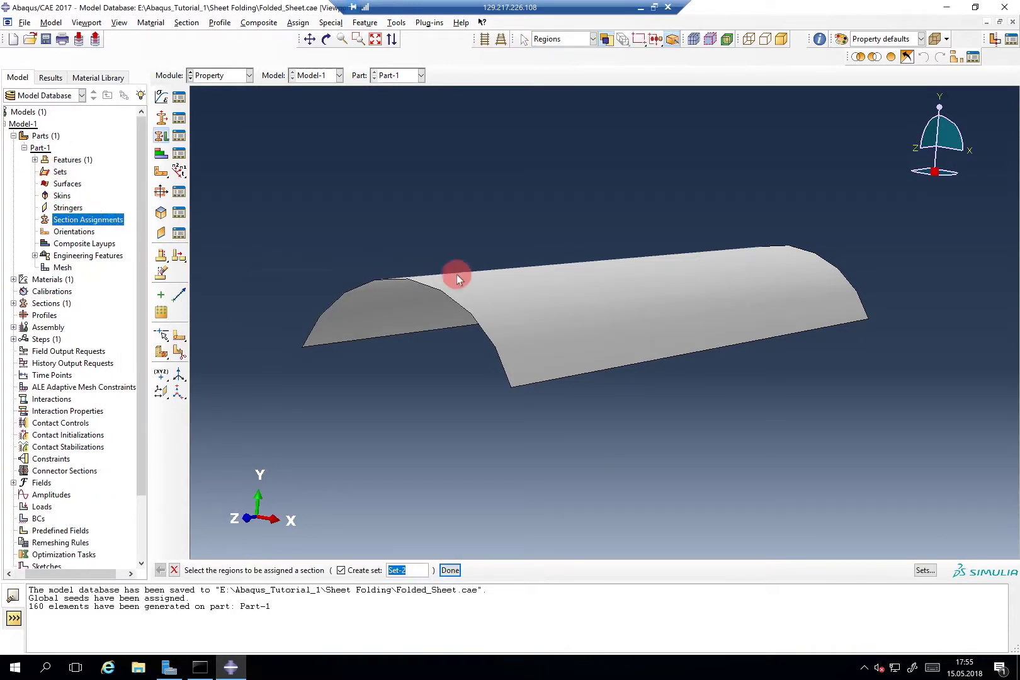
{"action": "left_click", "coordinate": [527, 281]}
{"action": "middle_click", "coordinate": [462, 214]}
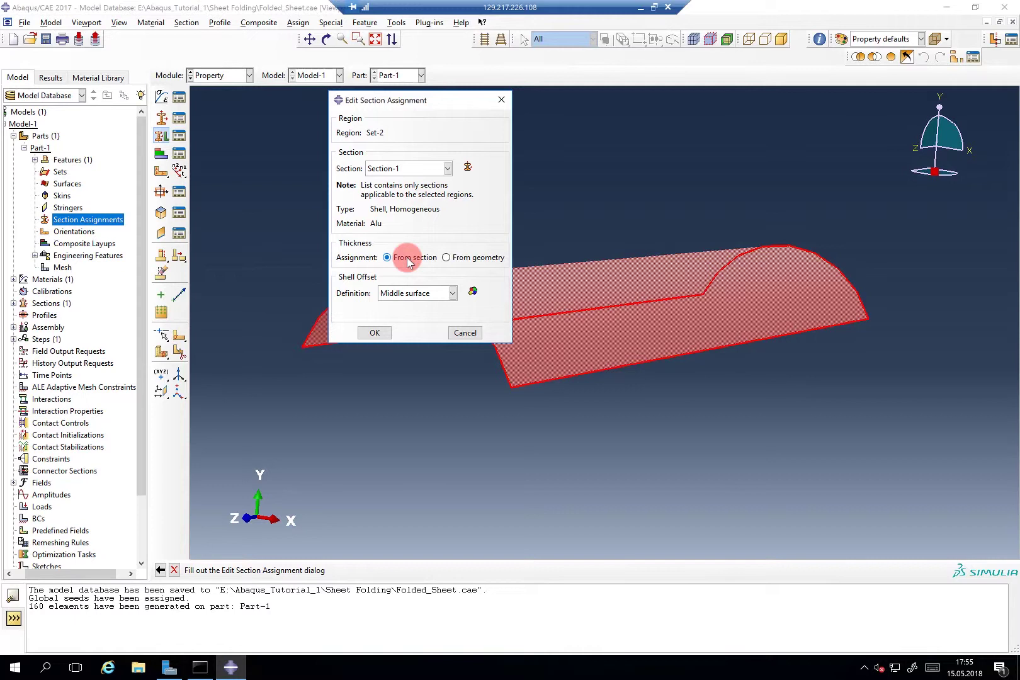
{"action": "left_click", "coordinate": [414, 296]}
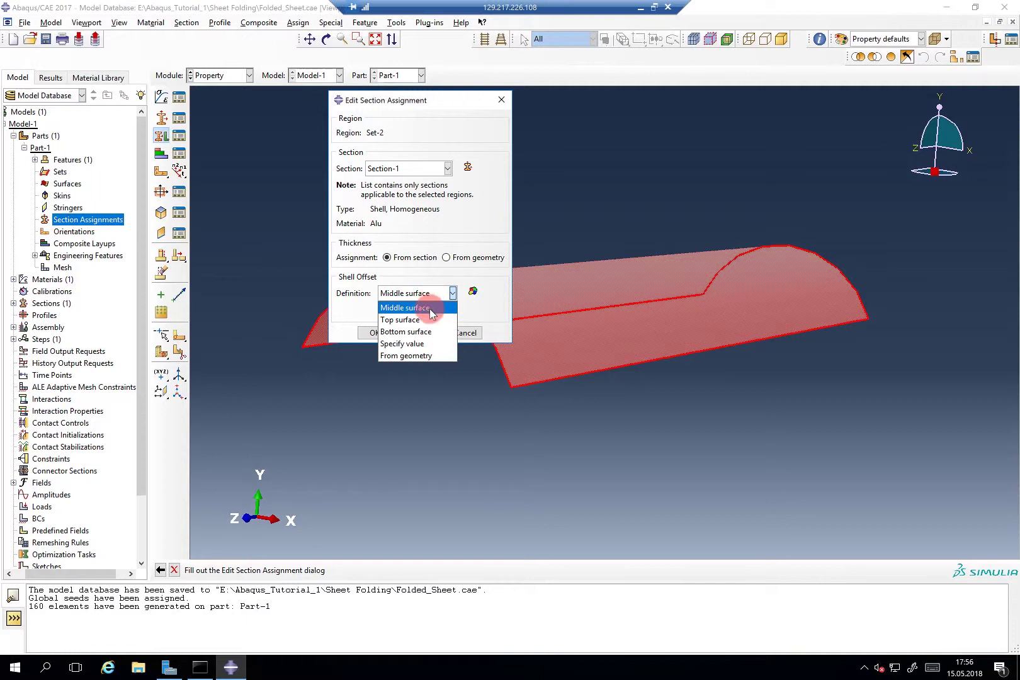
{"action": "left_click", "coordinate": [418, 309]}
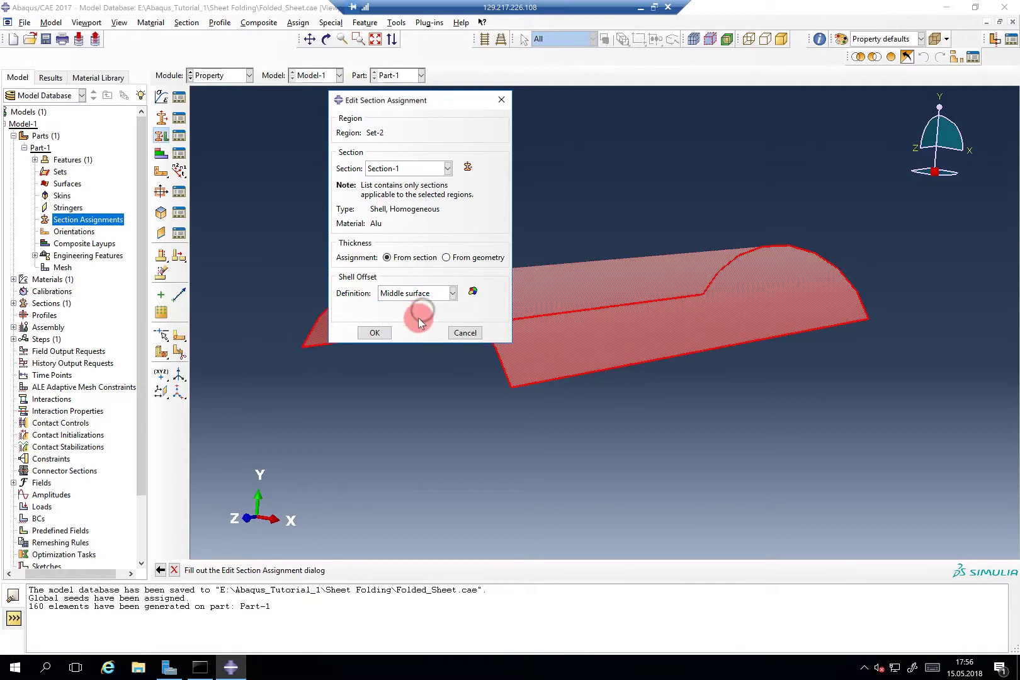
{"action": "left_click", "coordinate": [376, 333]}
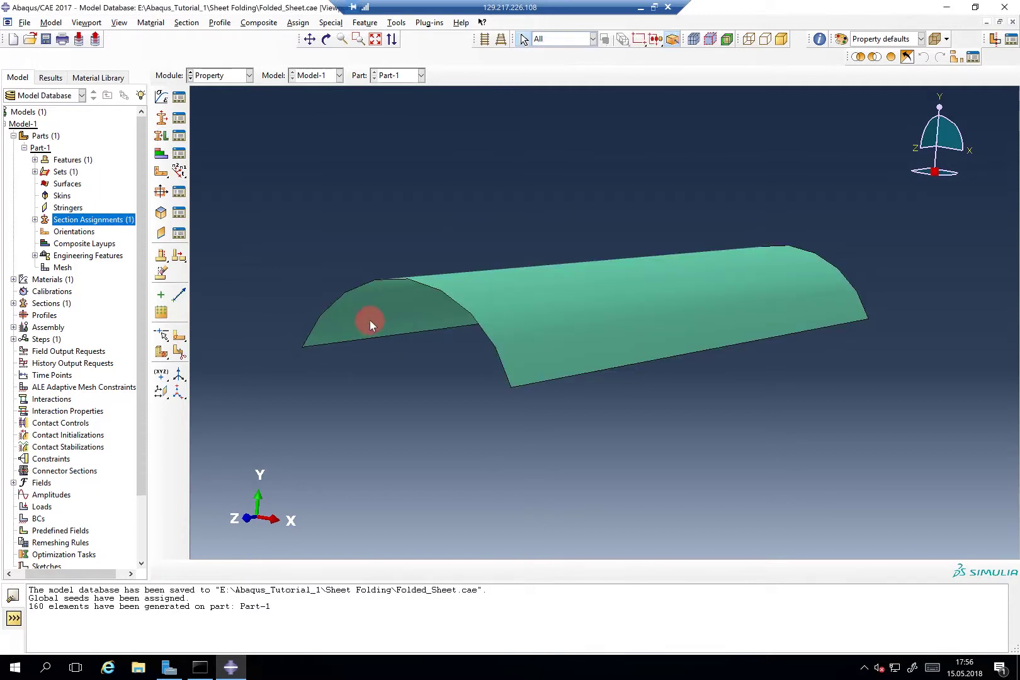
Turn on shell thickness rendering with scale factor 1 in the part display options and inspect the sheet's edge.
{"action": "scroll", "coordinate": [369, 320], "scroll_direction": "up", "scroll_amount": 4}
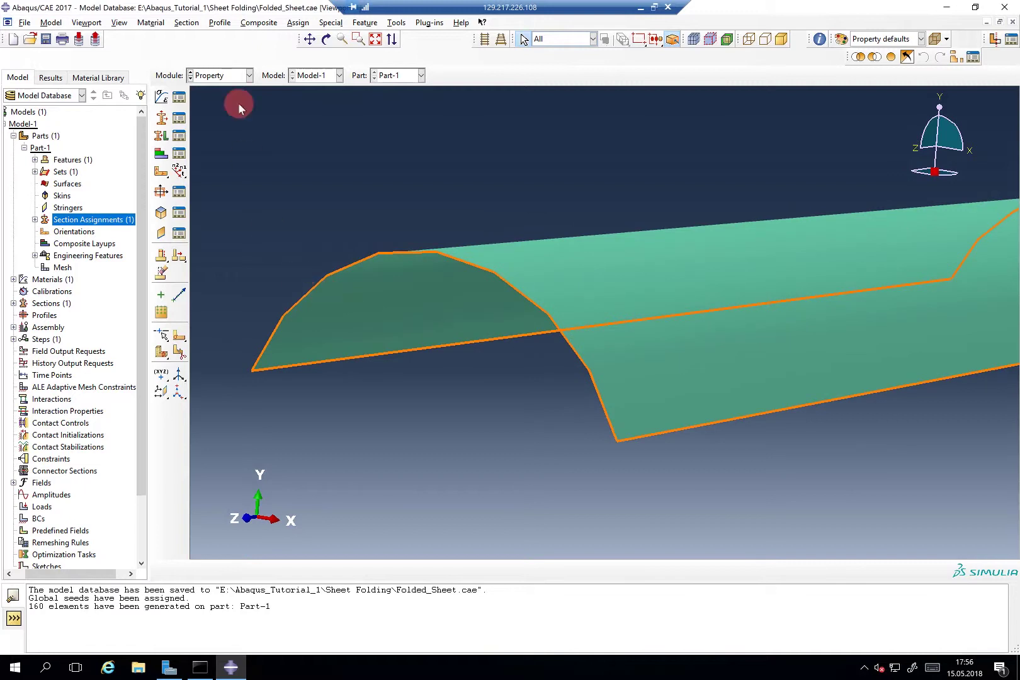
{"action": "left_click", "coordinate": [119, 22]}
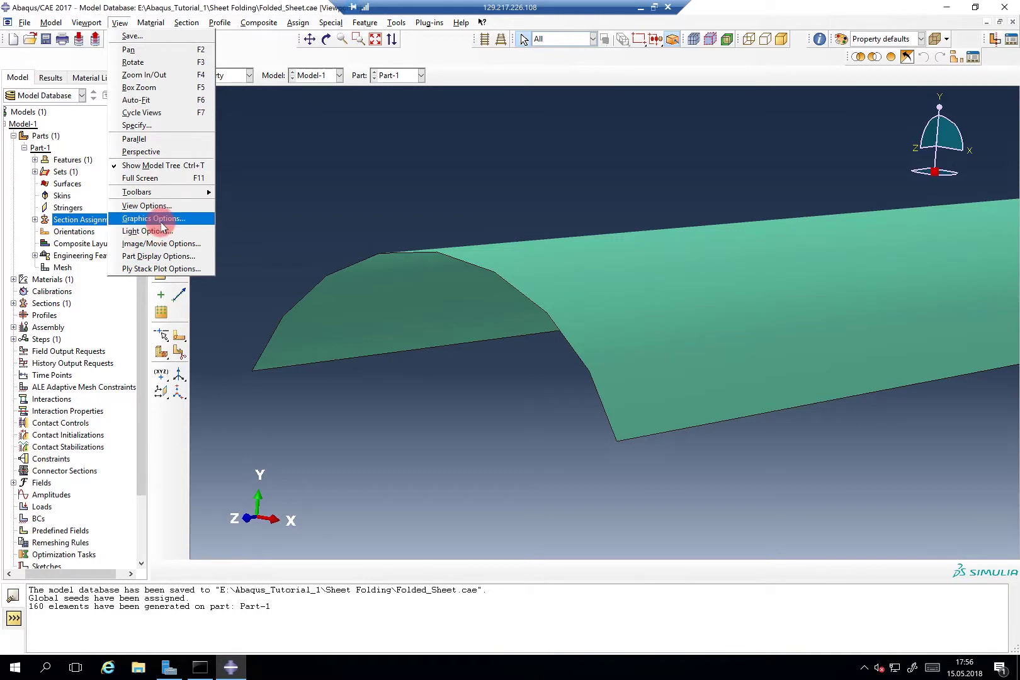
{"action": "left_click", "coordinate": [161, 255]}
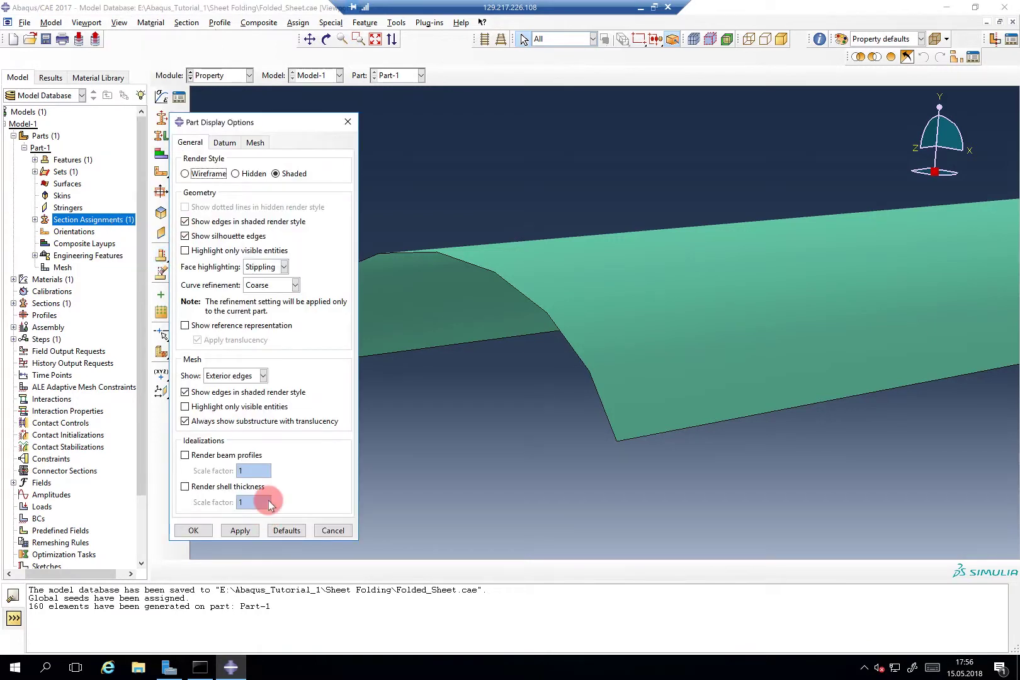
{"action": "left_click", "coordinate": [248, 487]}
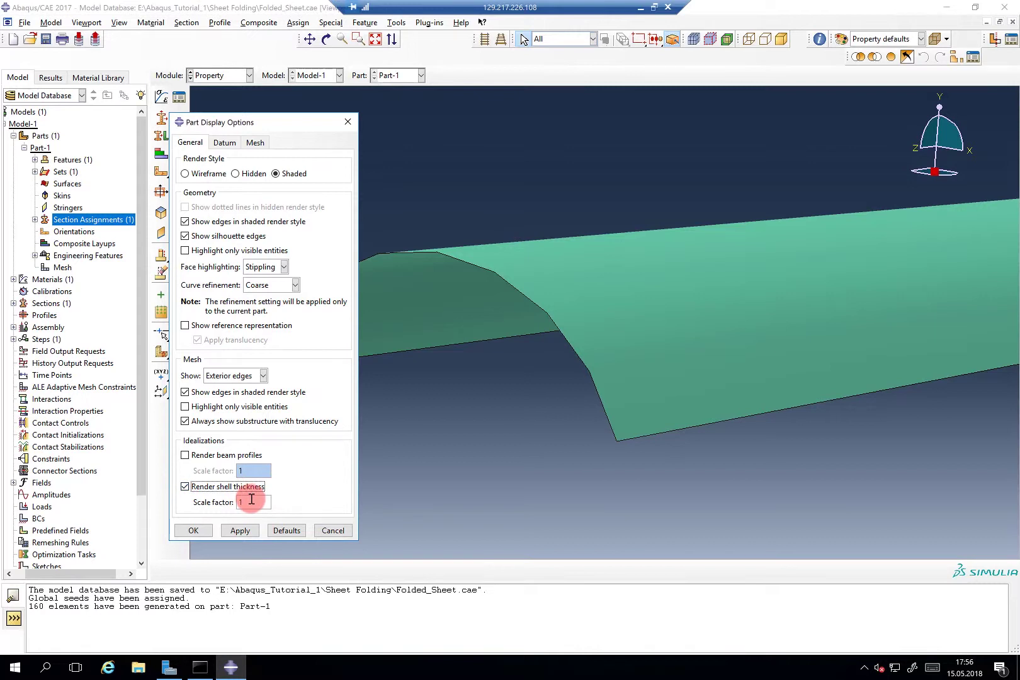
{"action": "left_click", "coordinate": [241, 531]}
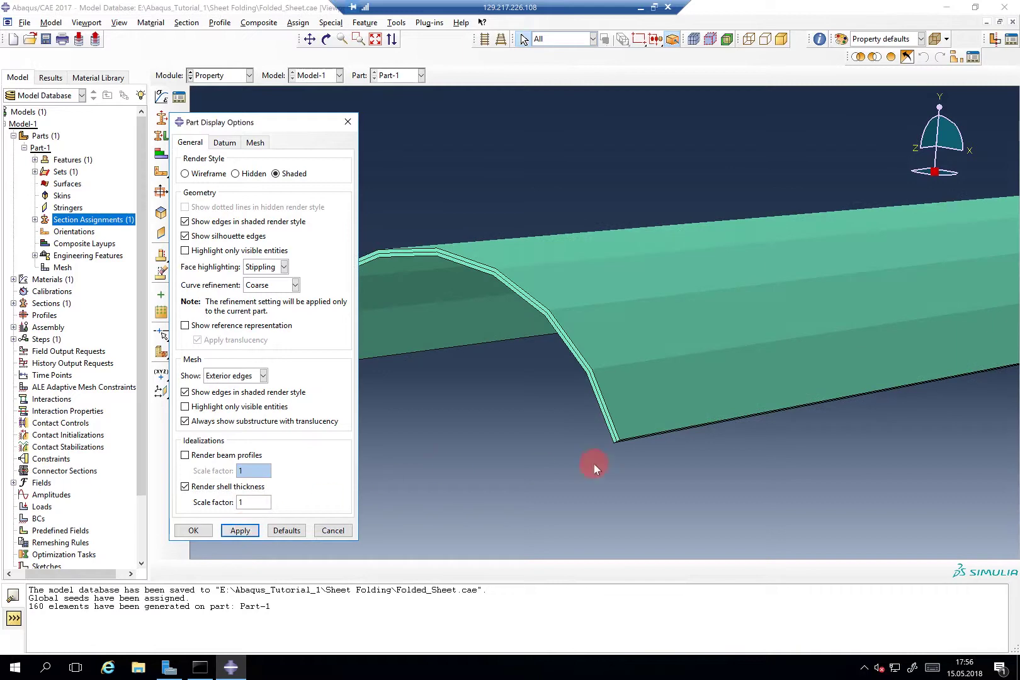
{"action": "scroll", "coordinate": [608, 431], "scroll_direction": "up", "scroll_amount": 4}
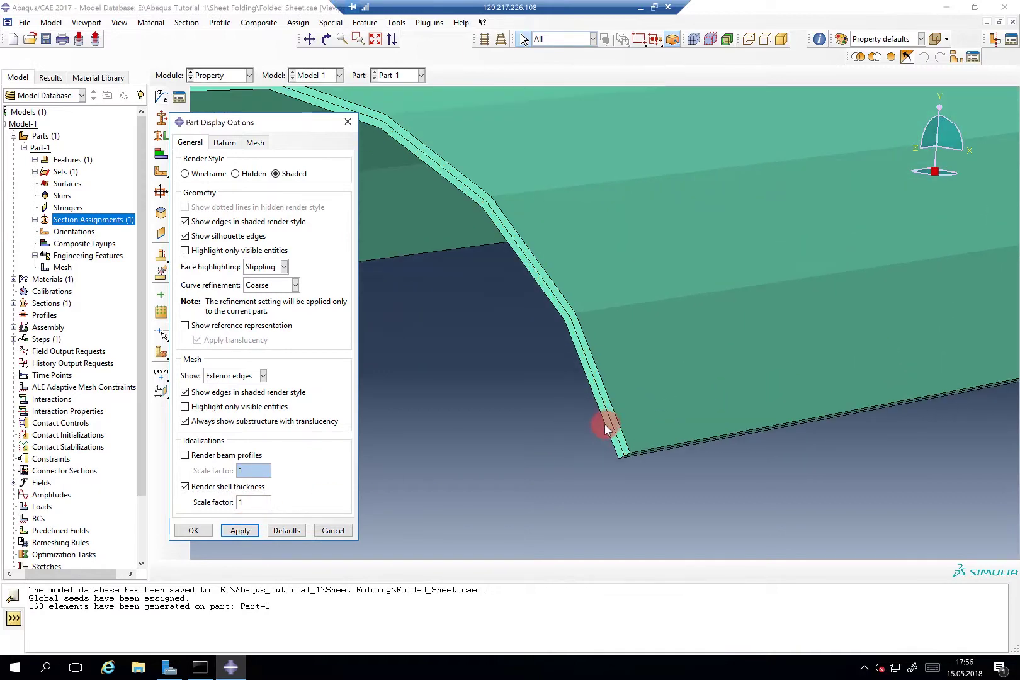
{"action": "scroll", "coordinate": [605, 424], "scroll_direction": "up", "scroll_amount": 2}
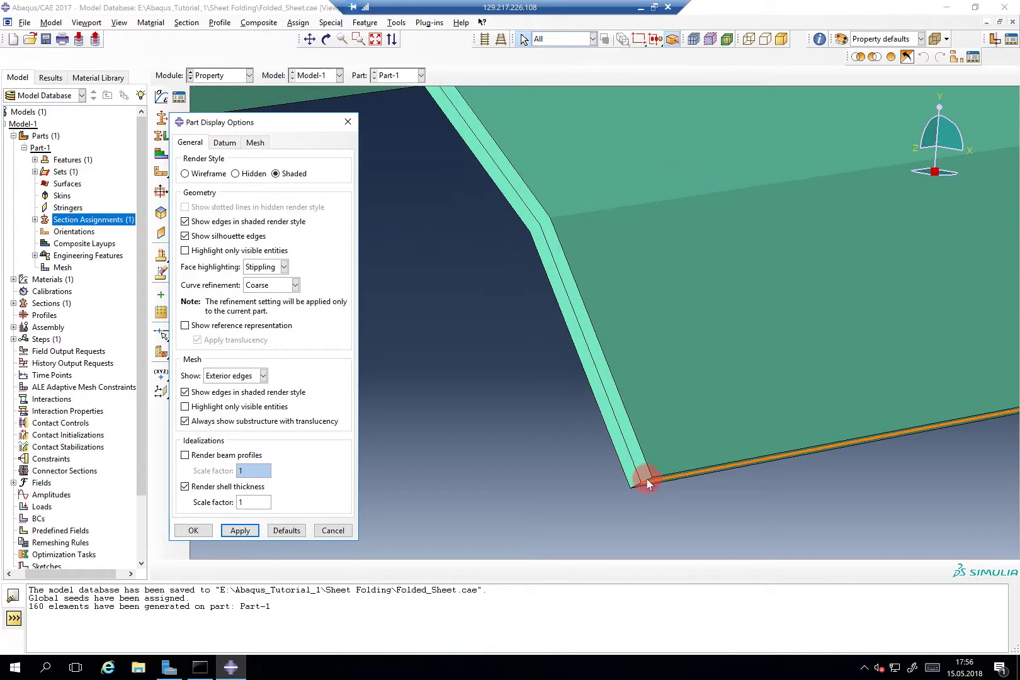
{"action": "left_click", "coordinate": [207, 531]}
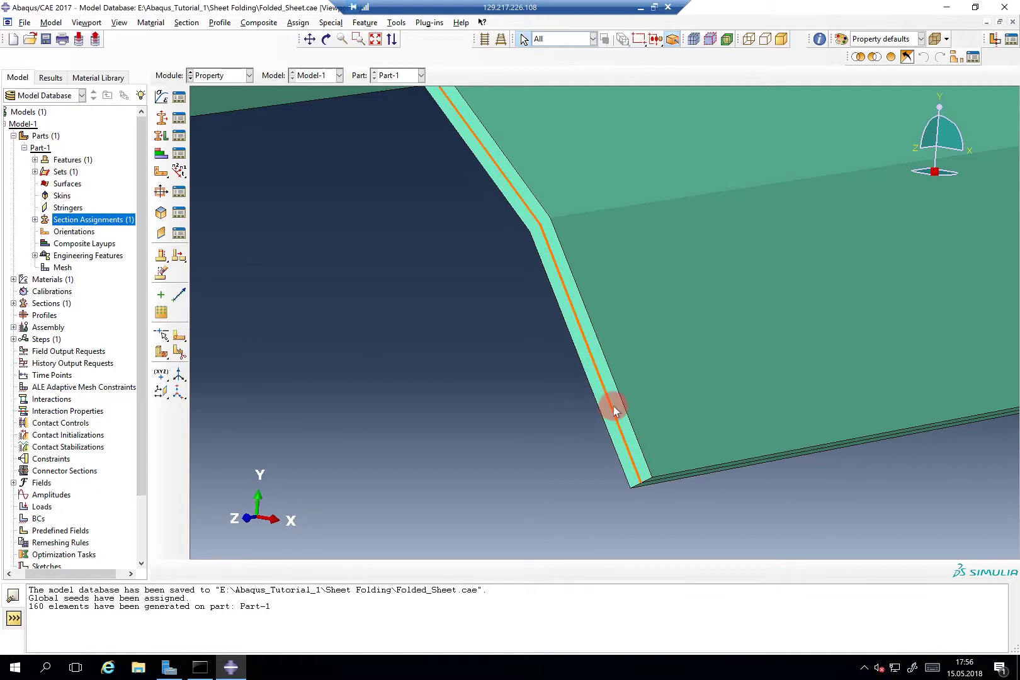
Change the shell offset of the Section-1 assignment to Top surface.
{"action": "left_click", "coordinate": [35, 219]}
{"action": "double_click", "coordinate": [69, 232]}
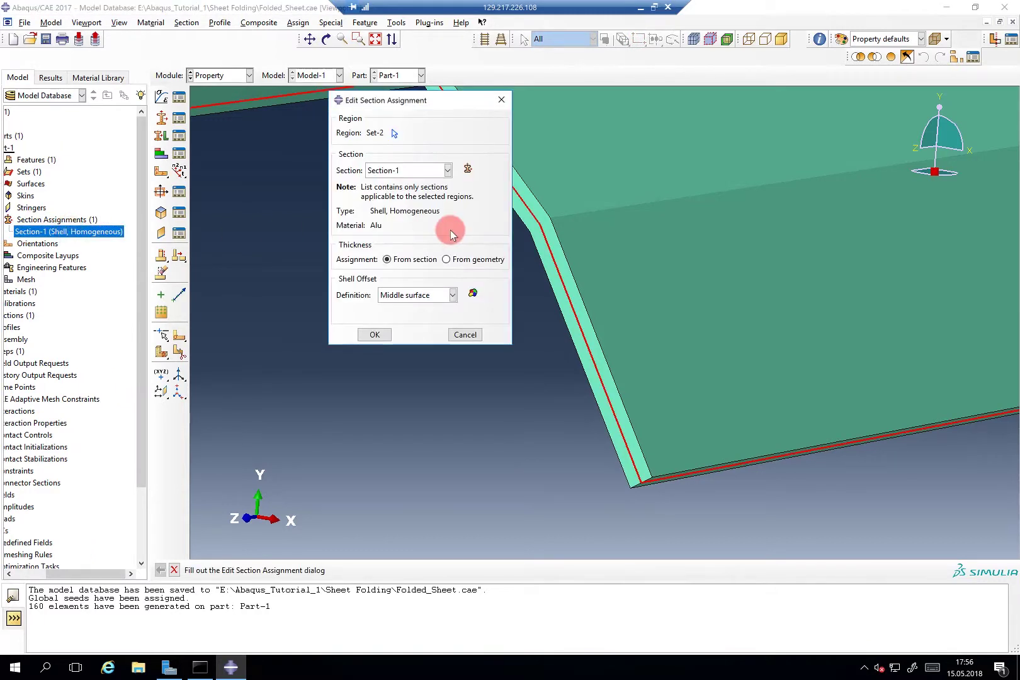
{"action": "left_click", "coordinate": [451, 296]}
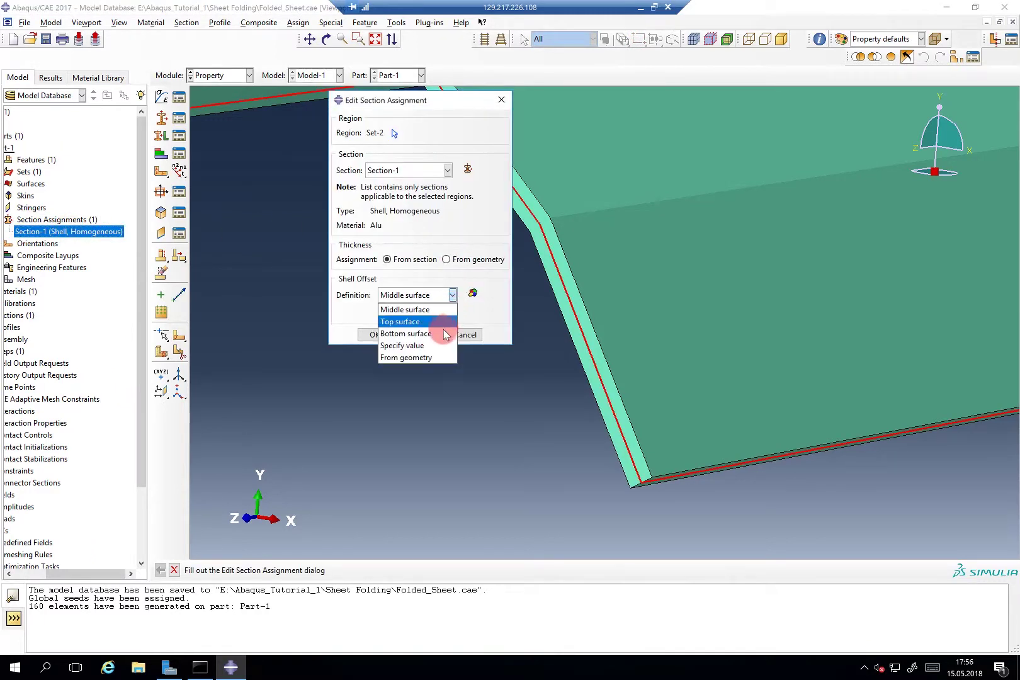
{"action": "left_click", "coordinate": [415, 321]}
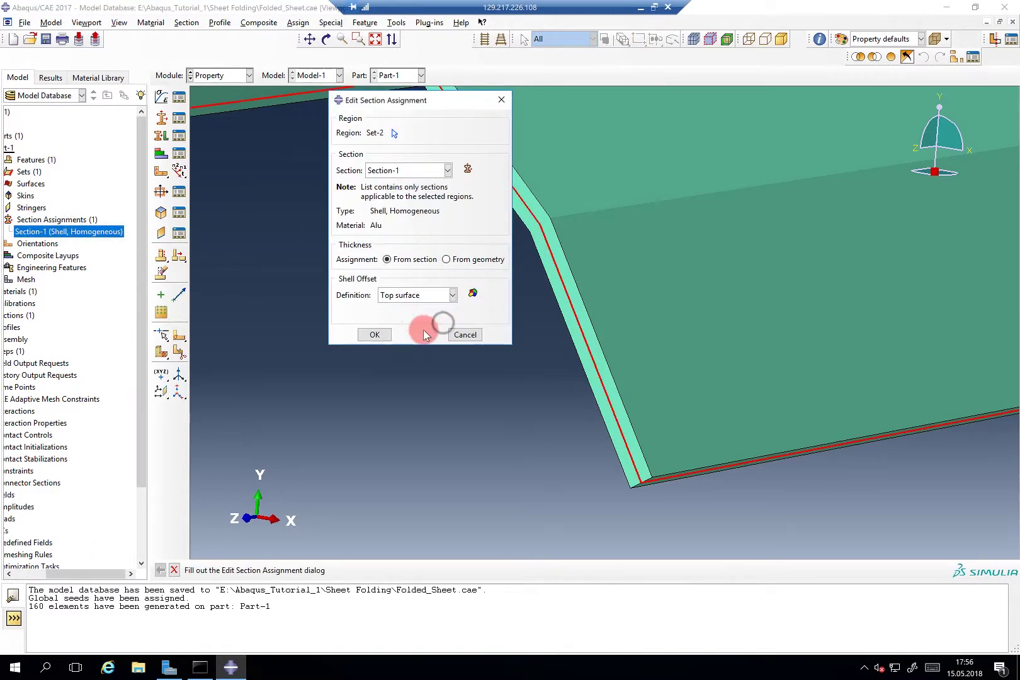
{"action": "left_click", "coordinate": [375, 335]}
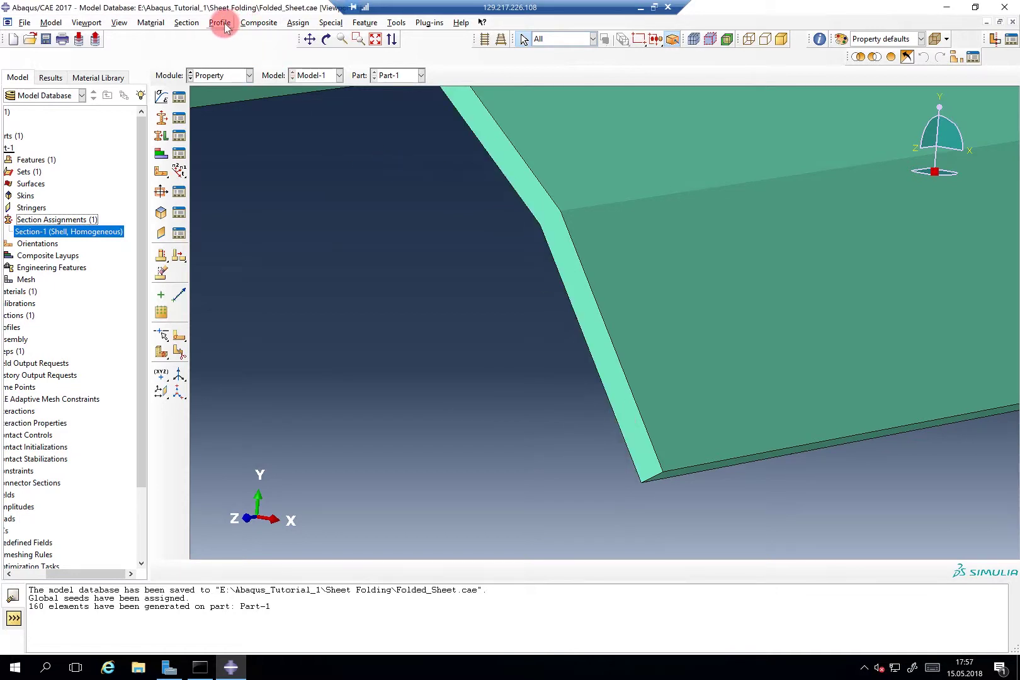
Set the shell offset of the Section-1 assignment to Bottom surface and inspect the reference edge at the sheet's end.
{"action": "double_click", "coordinate": [82, 231]}
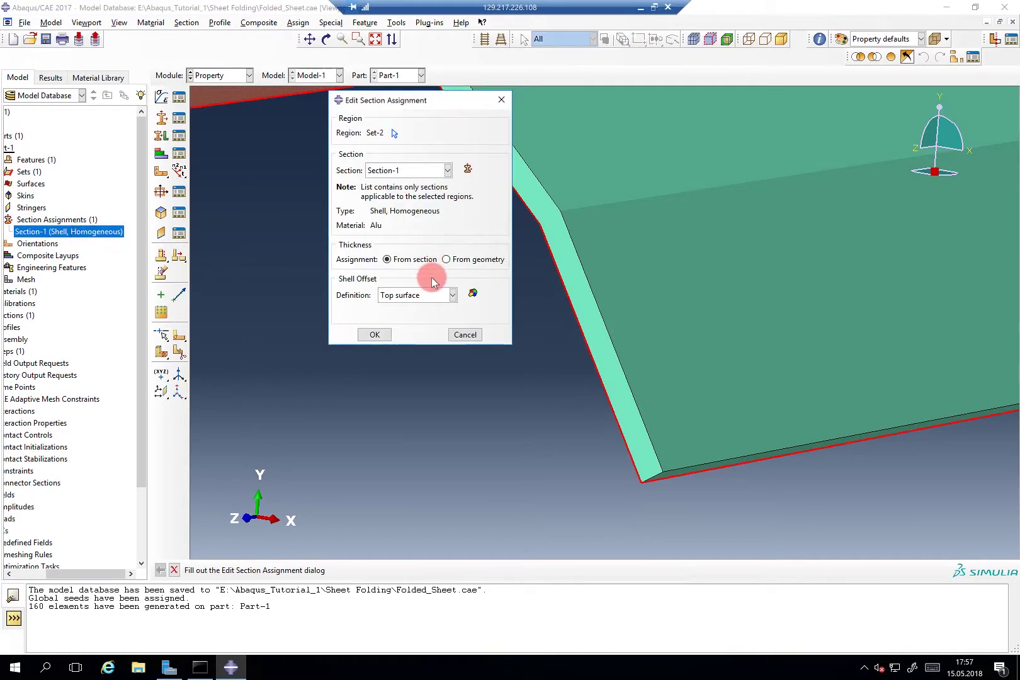
{"action": "left_click", "coordinate": [433, 294]}
{"action": "left_click", "coordinate": [423, 333]}
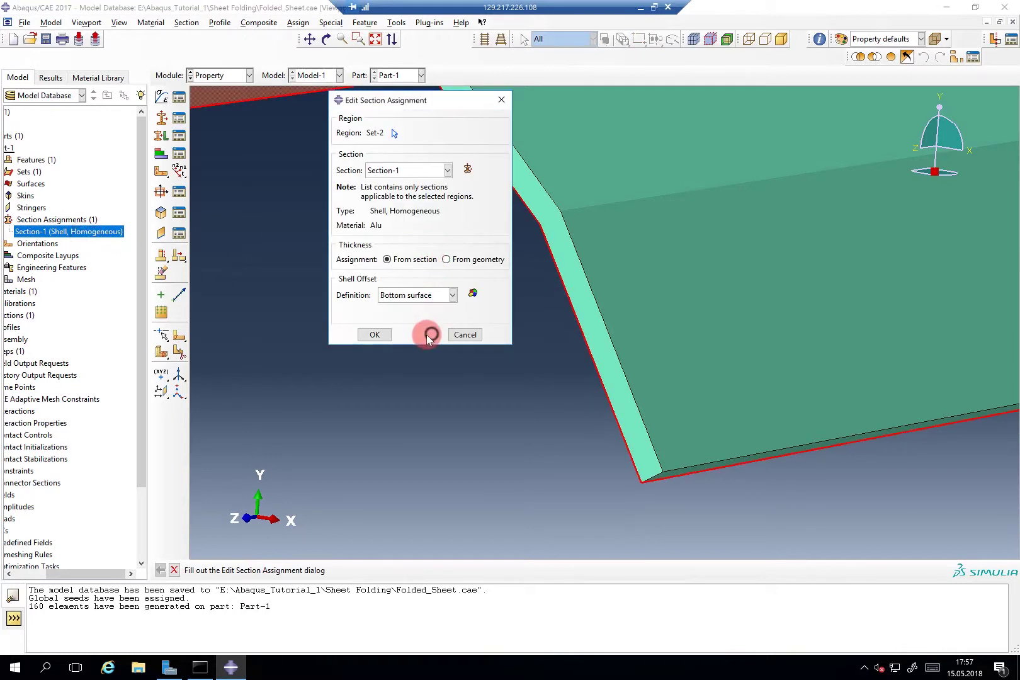
{"action": "left_click", "coordinate": [370, 334]}
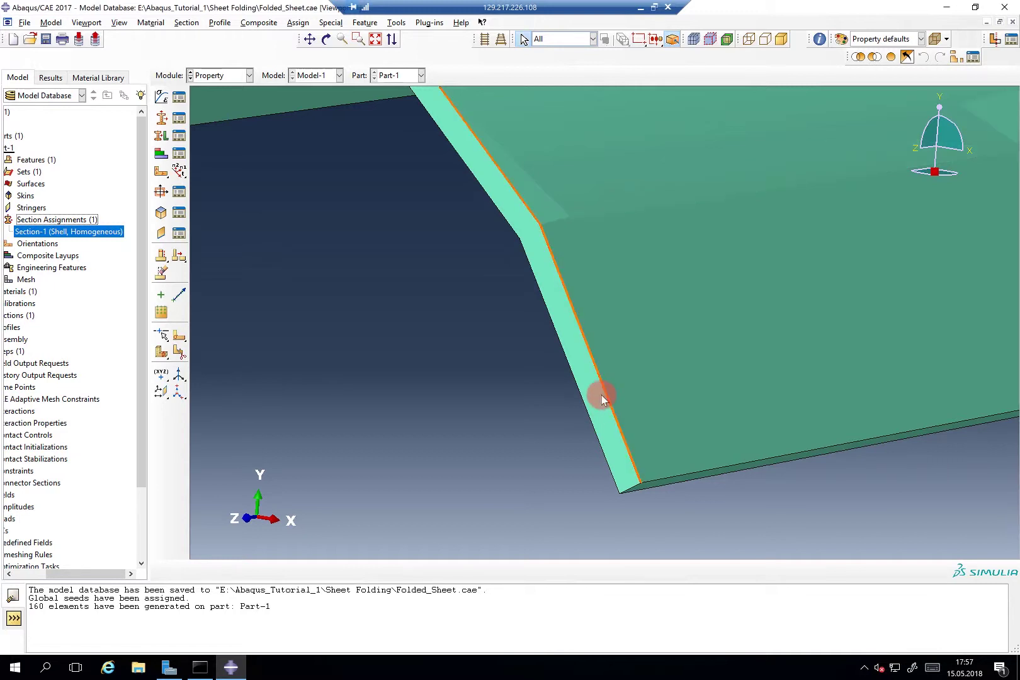
{"action": "scroll", "coordinate": [601, 394], "scroll_direction": "up", "scroll_amount": 4}
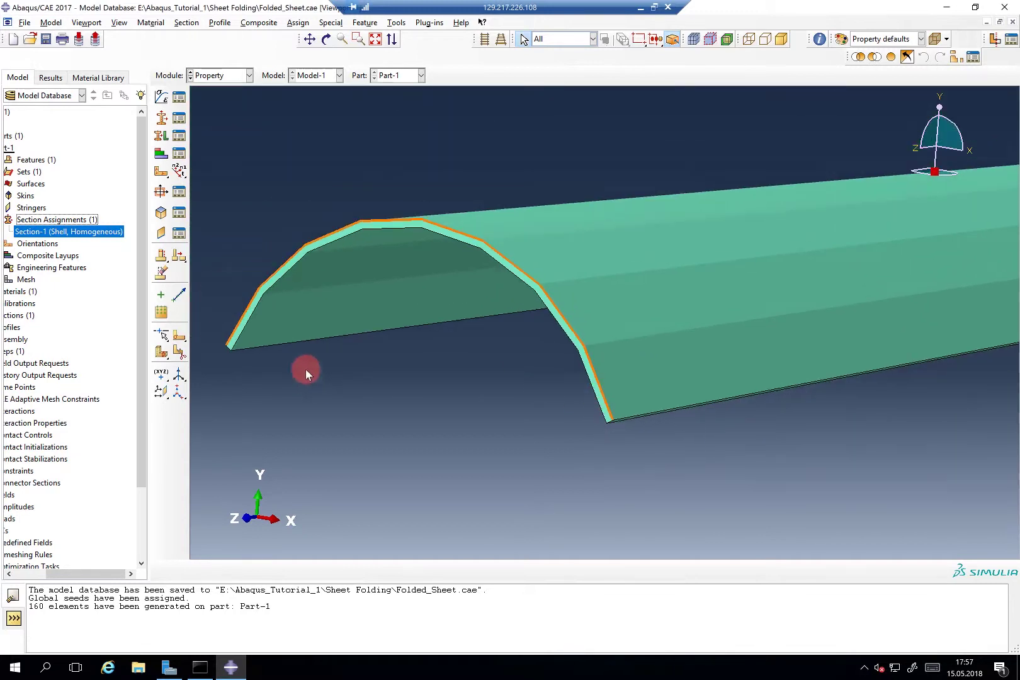
{"action": "left_click", "coordinate": [263, 350]}
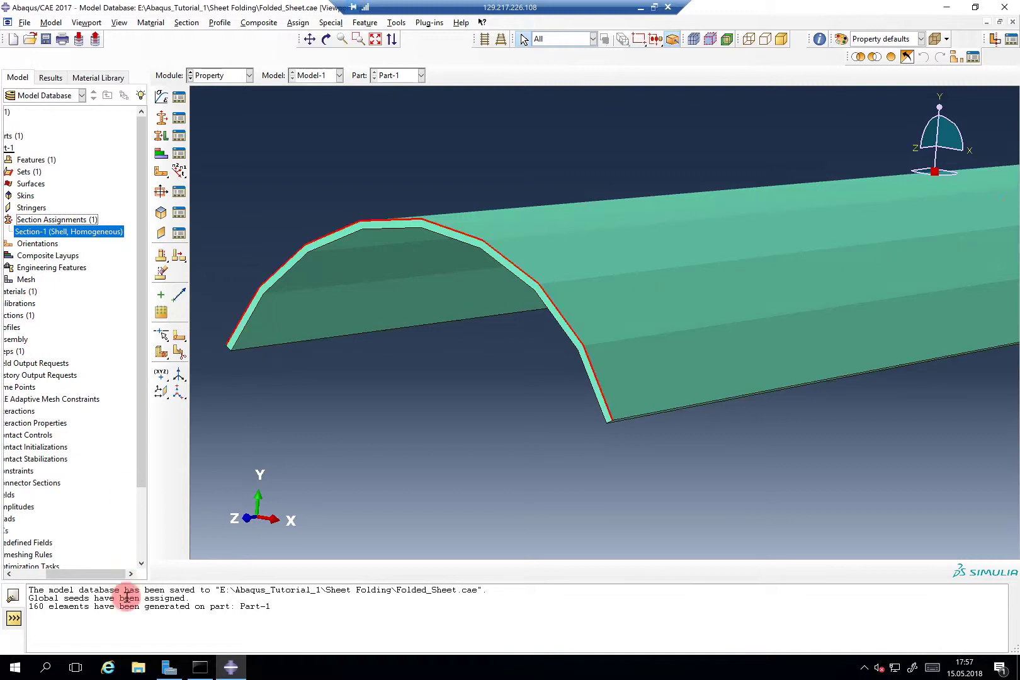
Reopen the Section-1 assignment to review its shell offset definition and close it without changes.
{"action": "left_click_drag", "start_coordinate": [114, 573], "coordinate": [75, 577]}
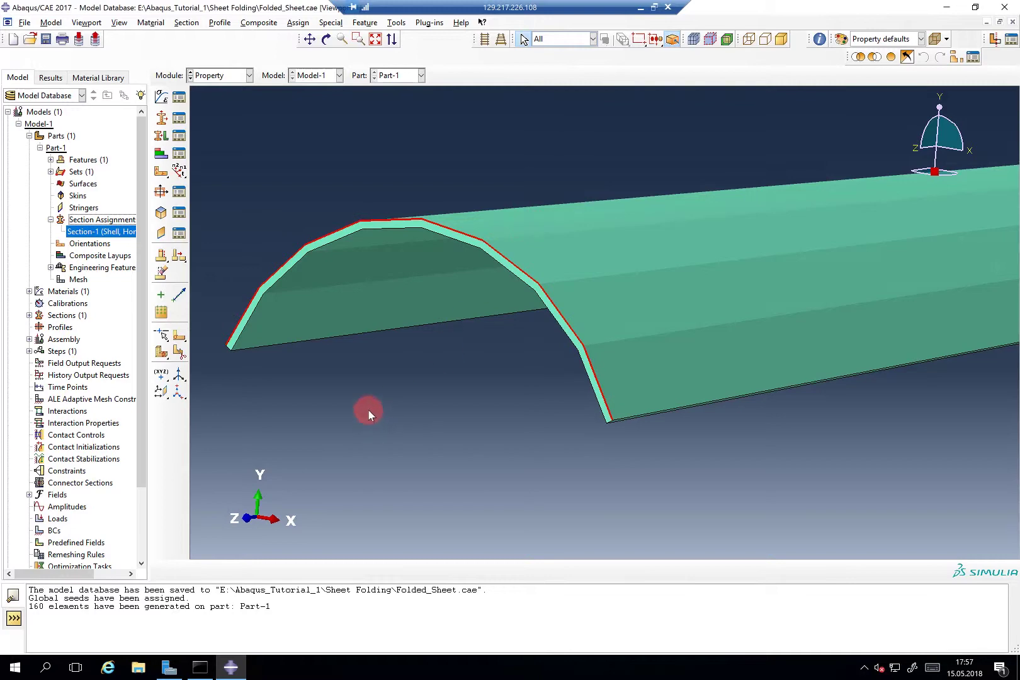
{"action": "double_click", "coordinate": [119, 230]}
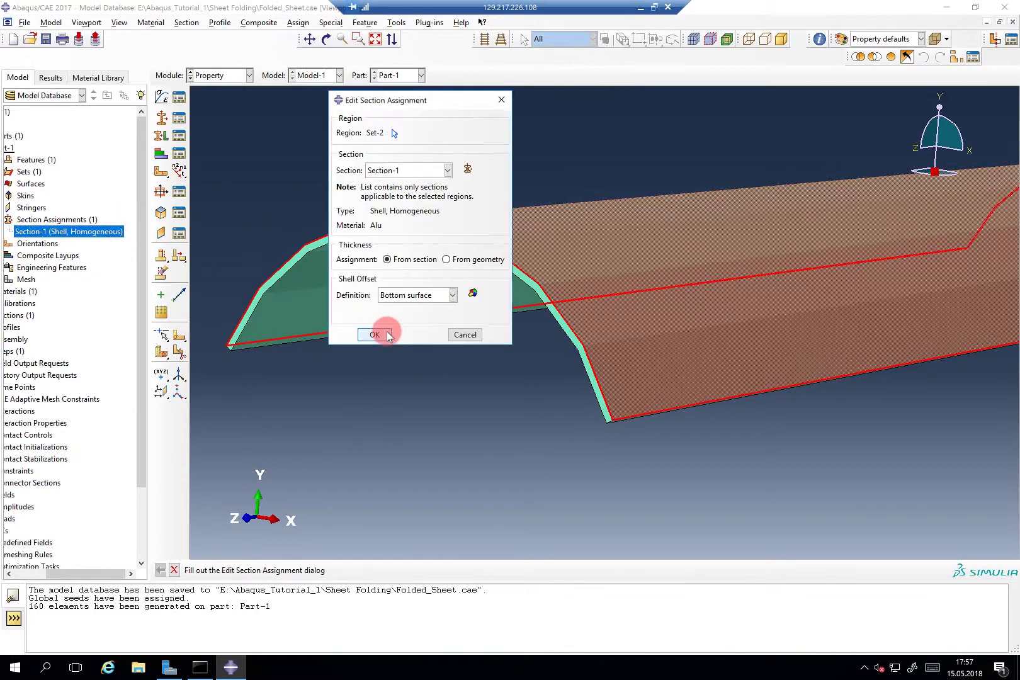
{"action": "left_click", "coordinate": [456, 335]}
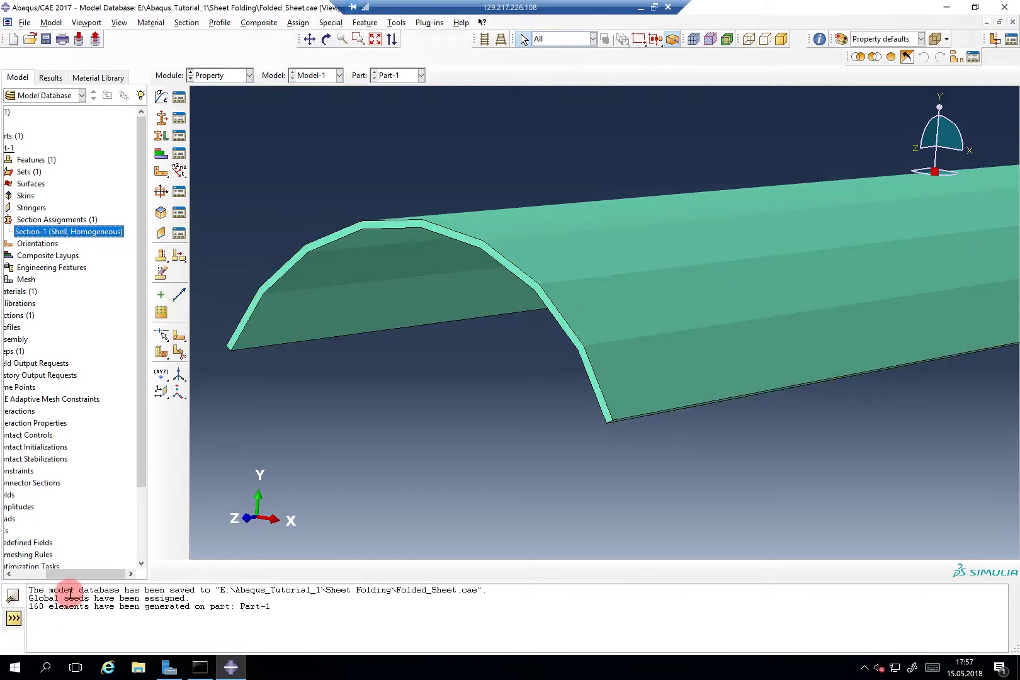
Widen the model tree and set the shell offset of the Section-1 assignment to Middle surface.
{"action": "left_click_drag", "start_coordinate": [58, 575], "coordinate": [26, 575]}
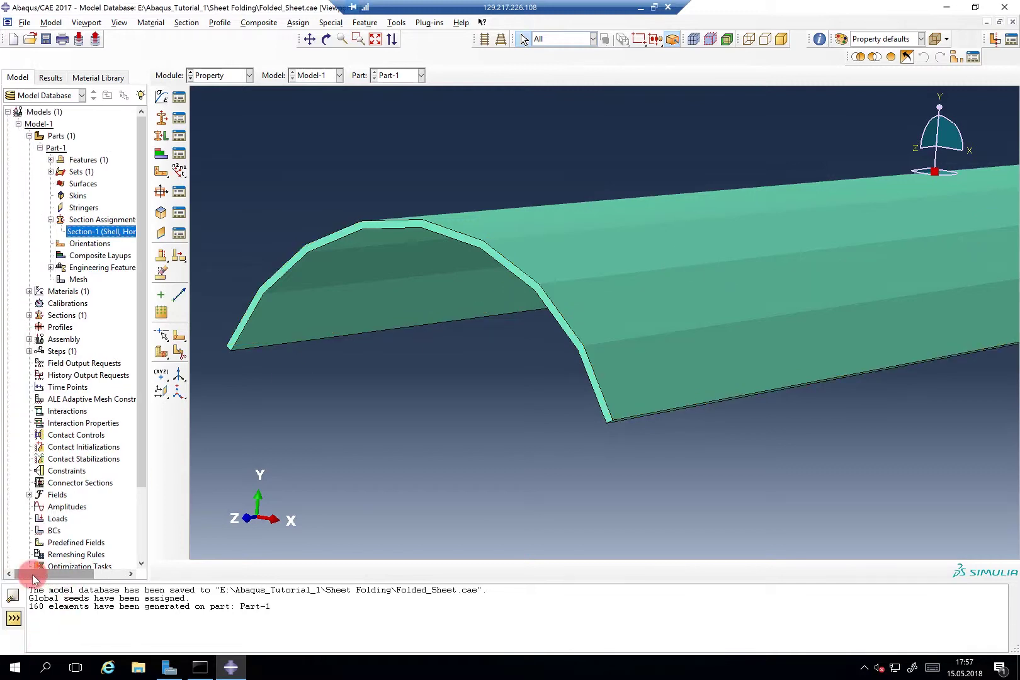
{"action": "left_click", "coordinate": [51, 221]}
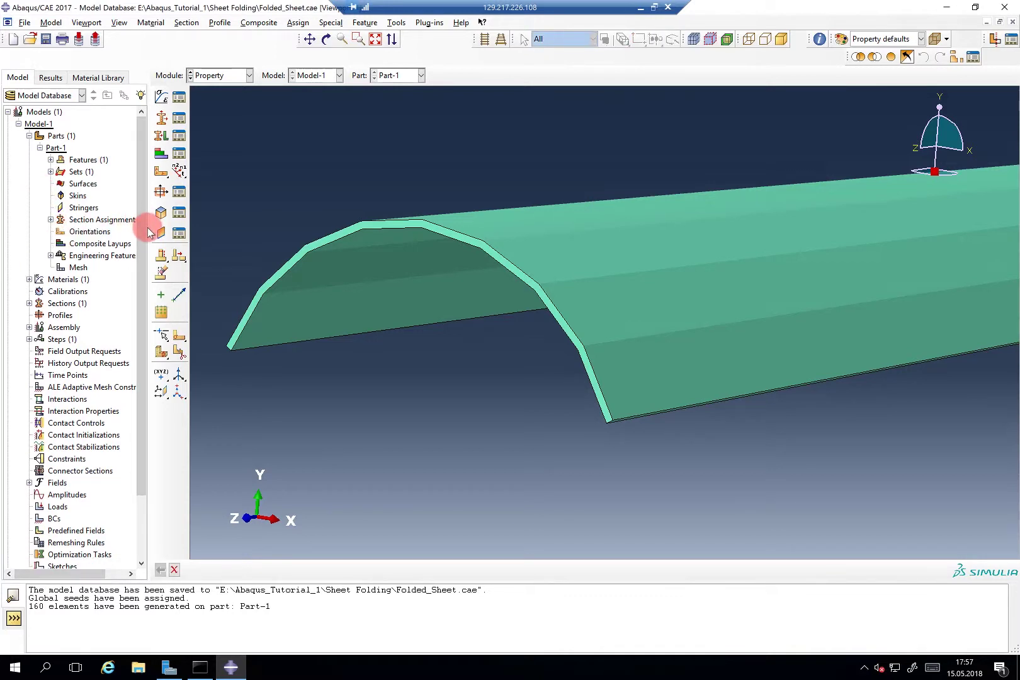
{"action": "left_click_drag", "start_coordinate": [148, 227], "coordinate": [165, 226]}
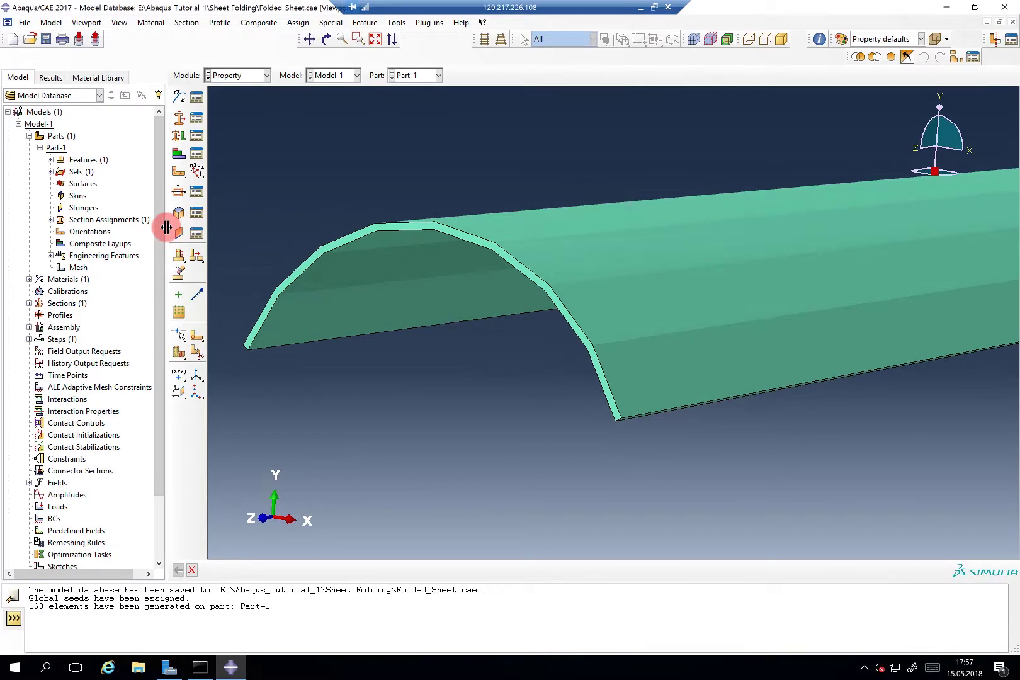
{"action": "double_click", "coordinate": [132, 220]}
{"action": "left_click", "coordinate": [41, 219]}
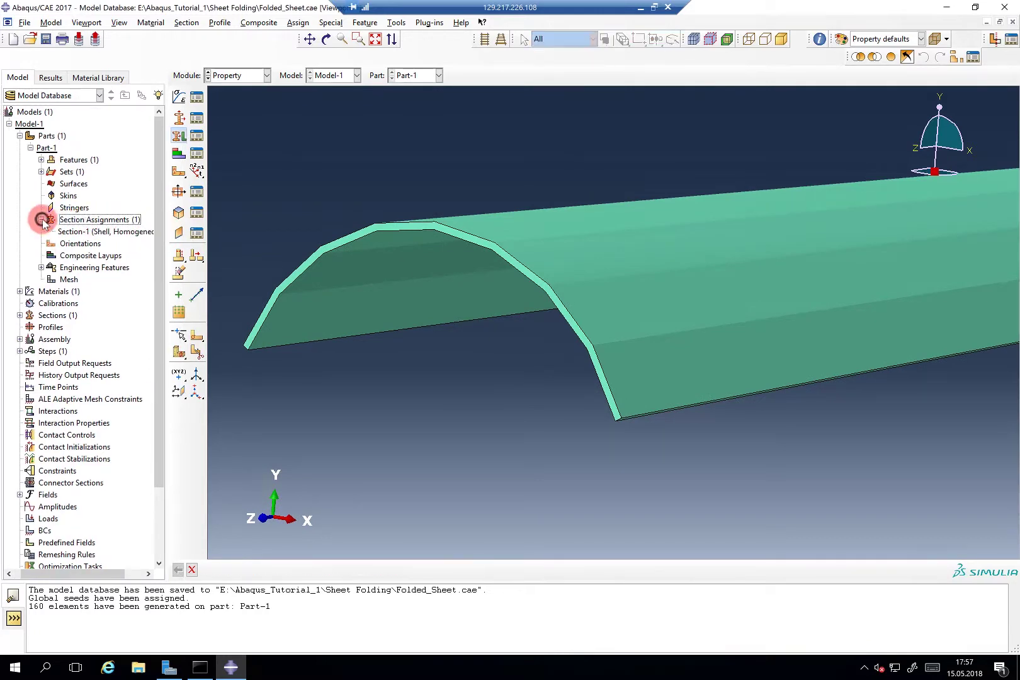
{"action": "double_click", "coordinate": [76, 232]}
{"action": "left_click", "coordinate": [434, 294]}
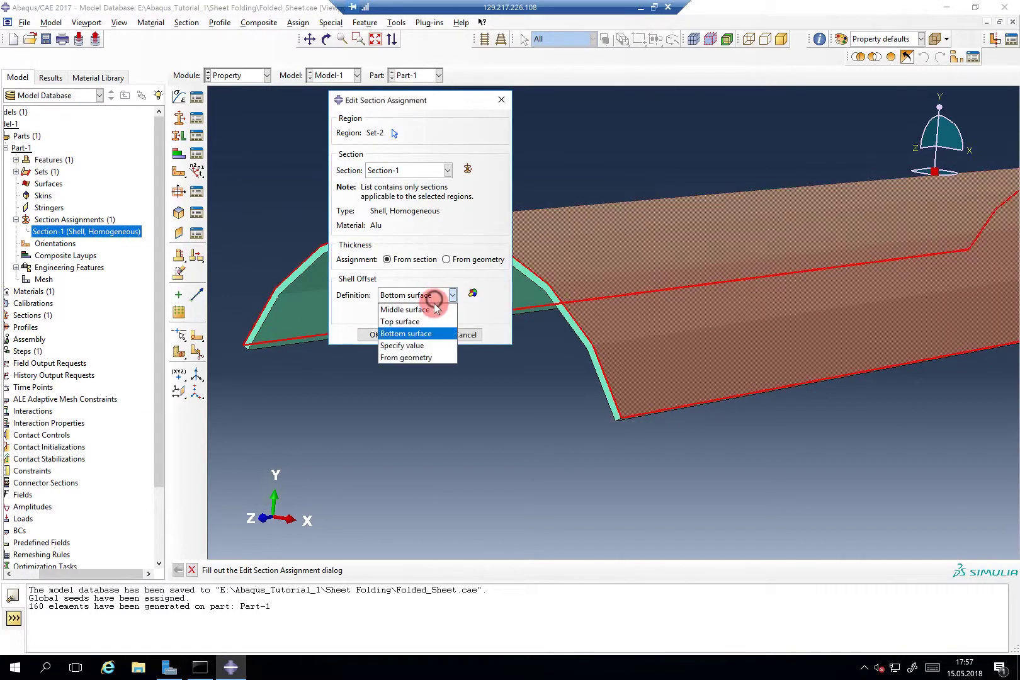
{"action": "left_click", "coordinate": [434, 309]}
{"action": "left_click", "coordinate": [376, 334]}
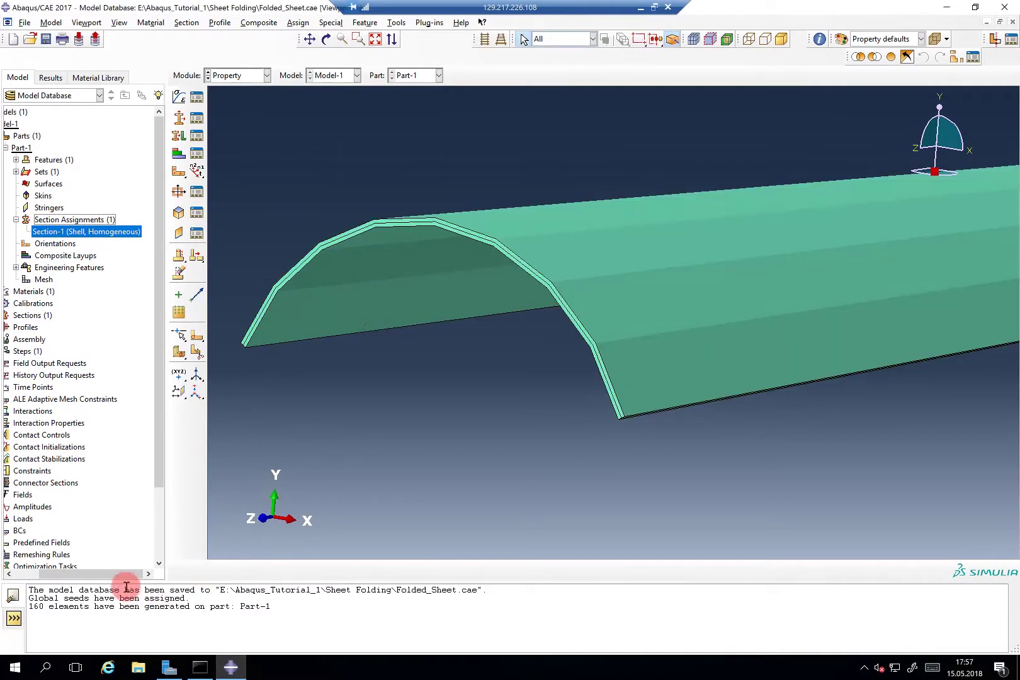
Create one dependent instance of Part-1 in the assembly and inspect it.
{"action": "left_click_drag", "start_coordinate": [124, 579], "coordinate": [55, 570]}
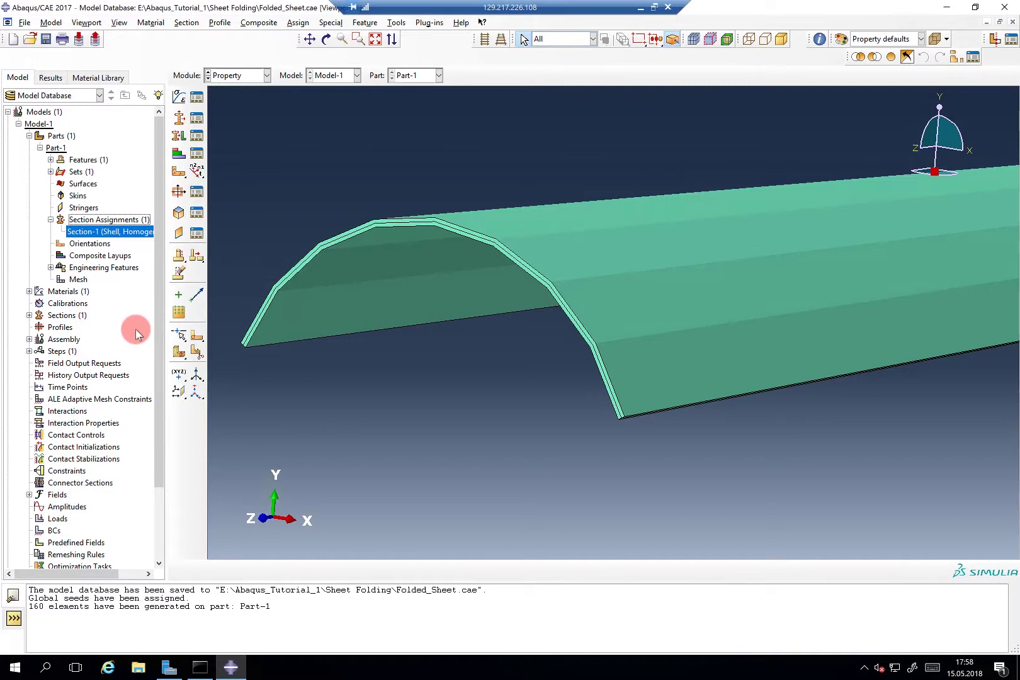
{"action": "left_click", "coordinate": [29, 339]}
{"action": "double_click", "coordinate": [70, 350]}
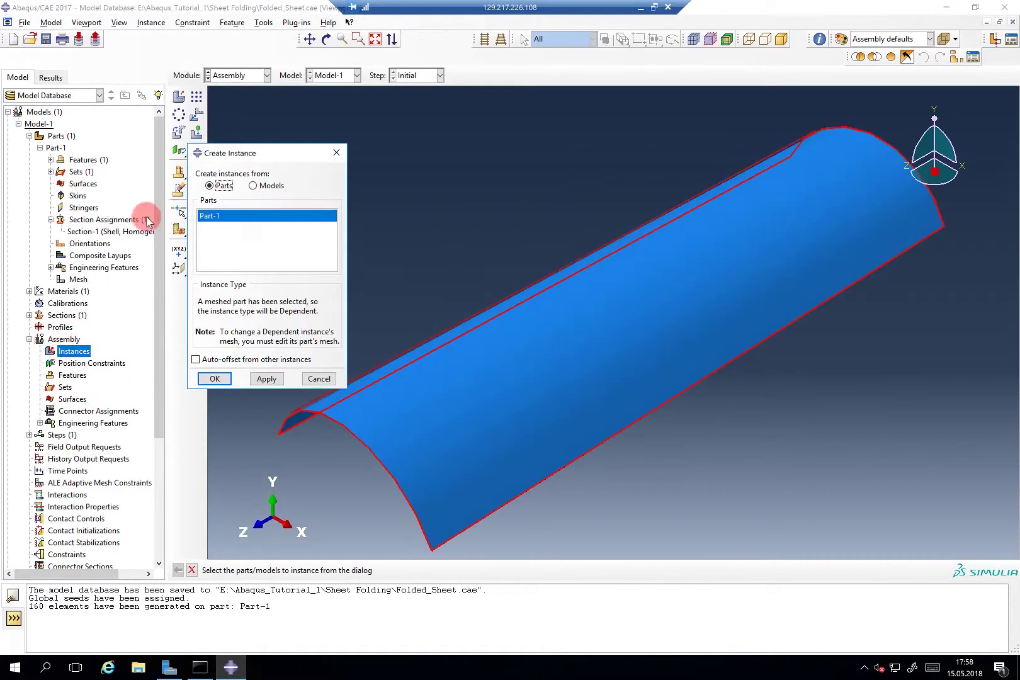
{"action": "left_click", "coordinate": [255, 379]}
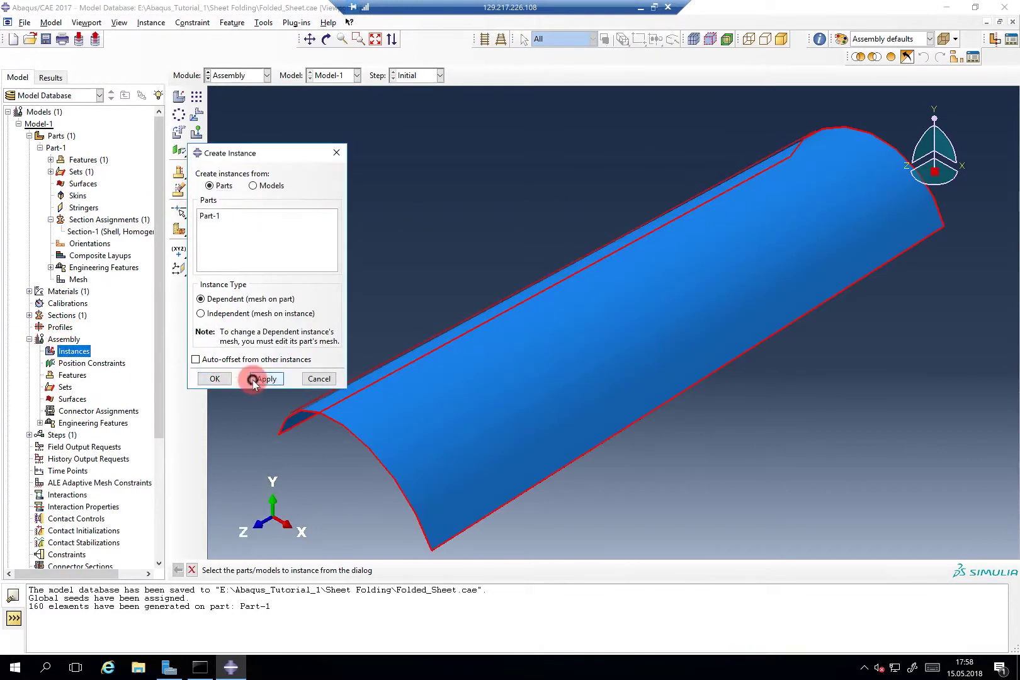
{"action": "left_click", "coordinate": [211, 380]}
{"action": "left_click", "coordinate": [309, 238]}
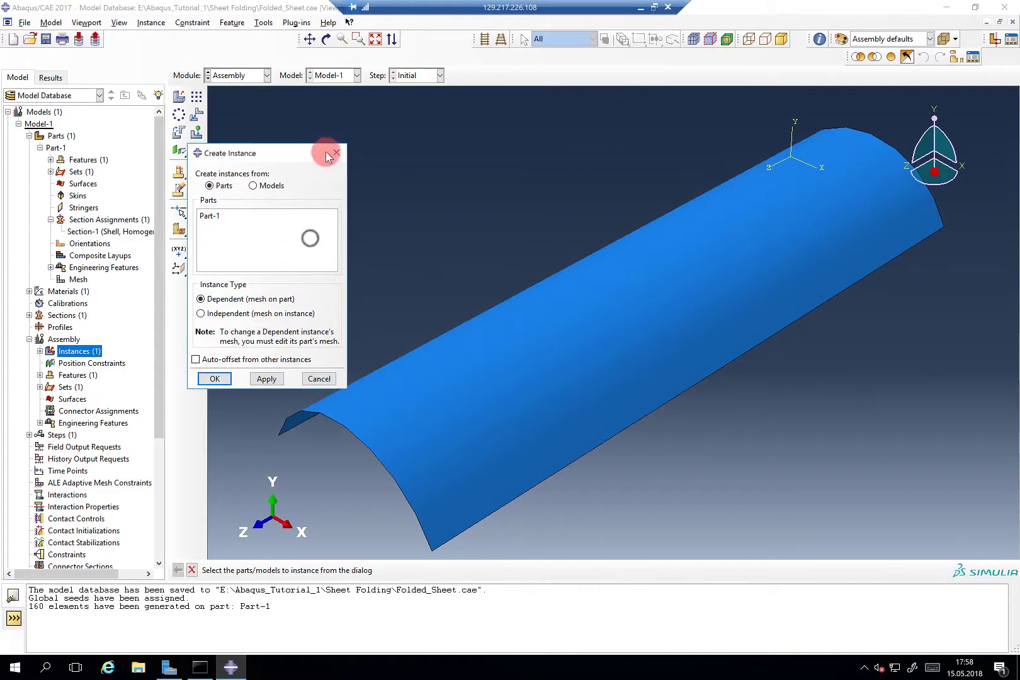
{"action": "left_click", "coordinate": [329, 154]}
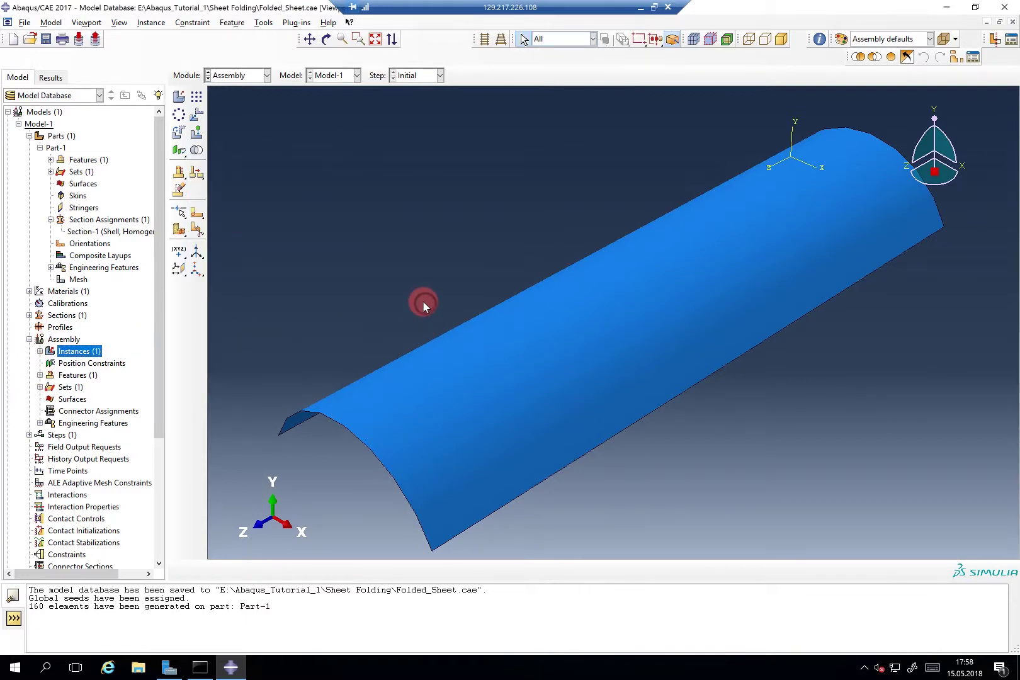
{"action": "left_click_drag", "start_coordinate": [495, 337], "coordinate": [558, 286], "text": "ctrl+alt"}
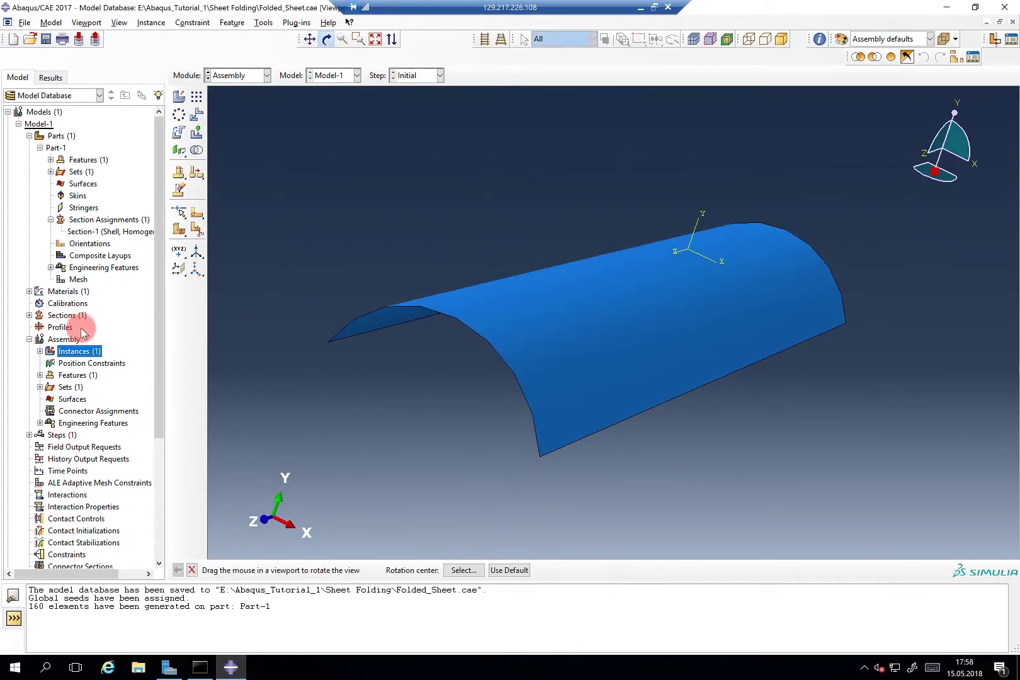
{"action": "key", "text": "Escape"}
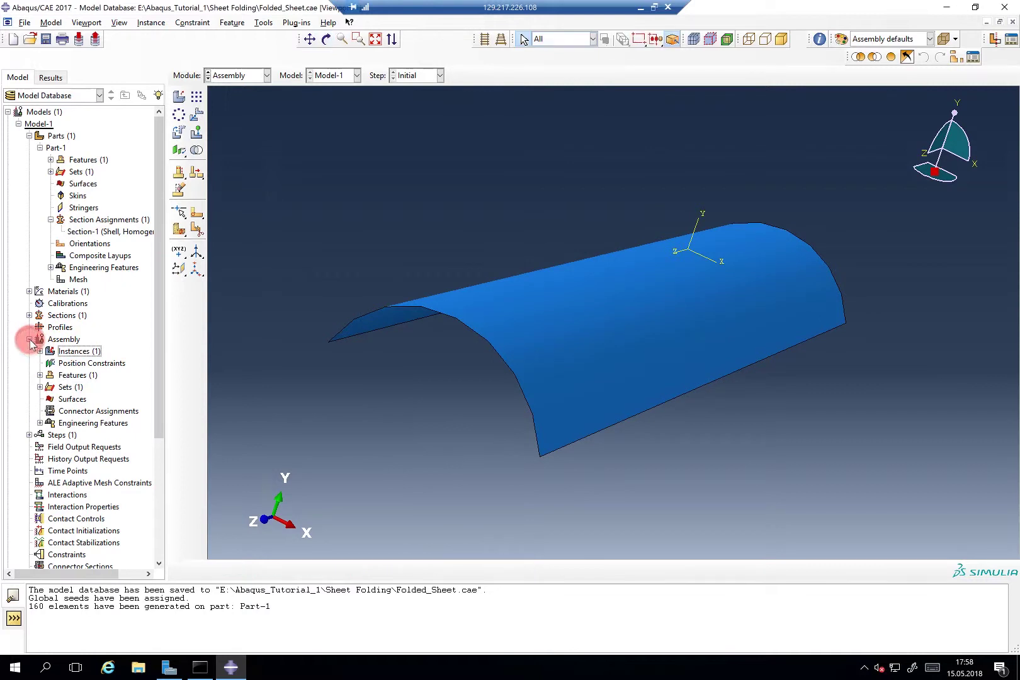
Create a Static, General step after the Initial step and turn Nlgeom on.
{"action": "left_click", "coordinate": [29, 339]}
{"action": "double_click", "coordinate": [56, 350]}
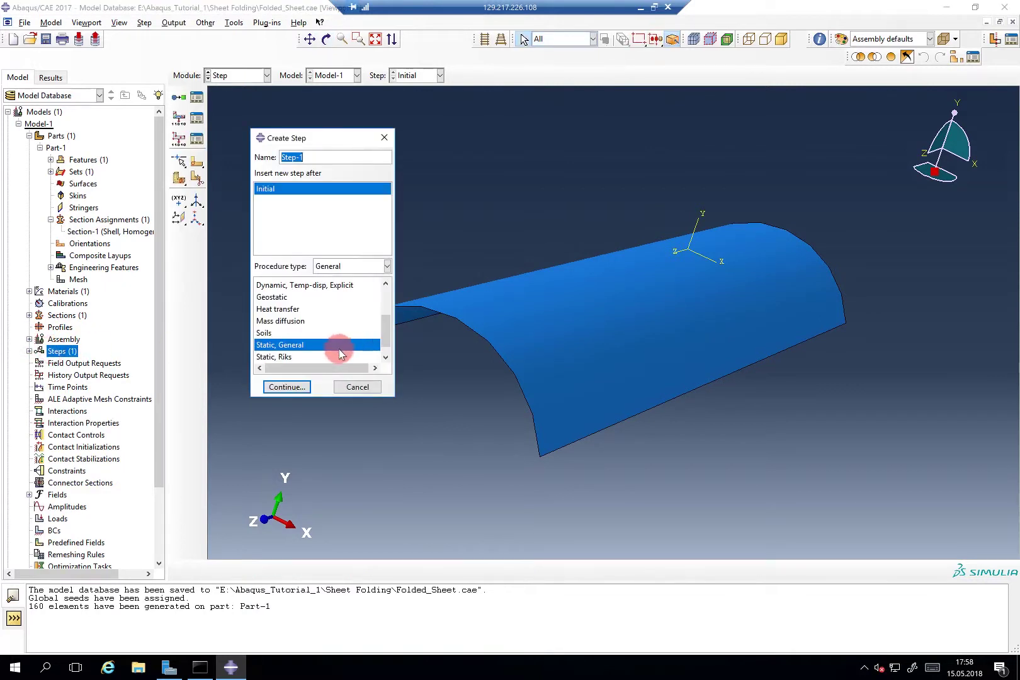
{"action": "left_click", "coordinate": [287, 386]}
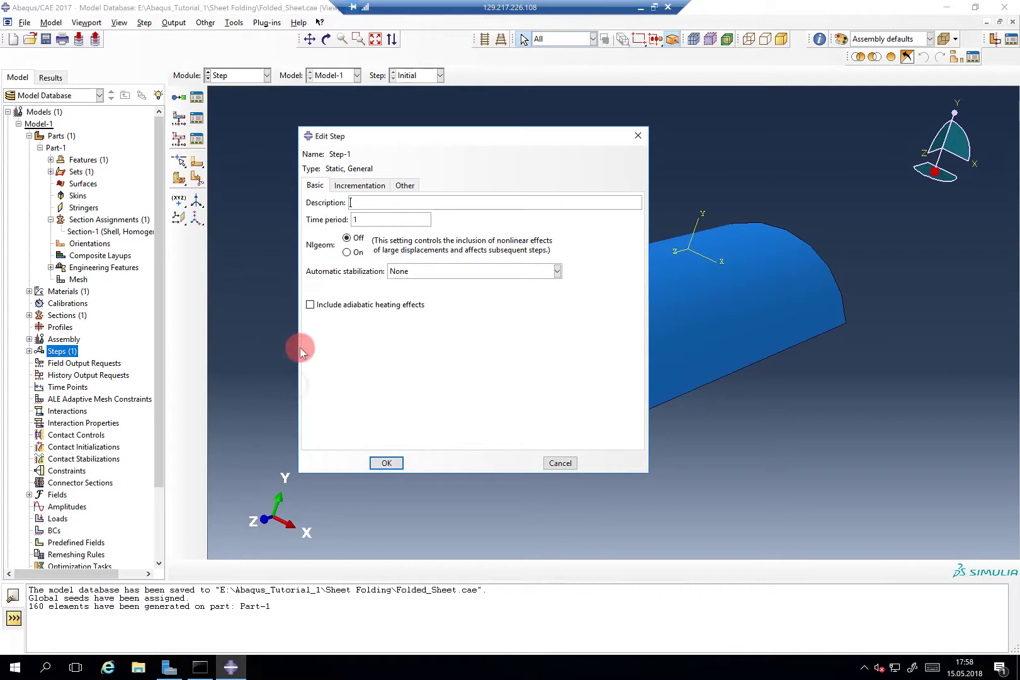
{"action": "left_click", "coordinate": [353, 254]}
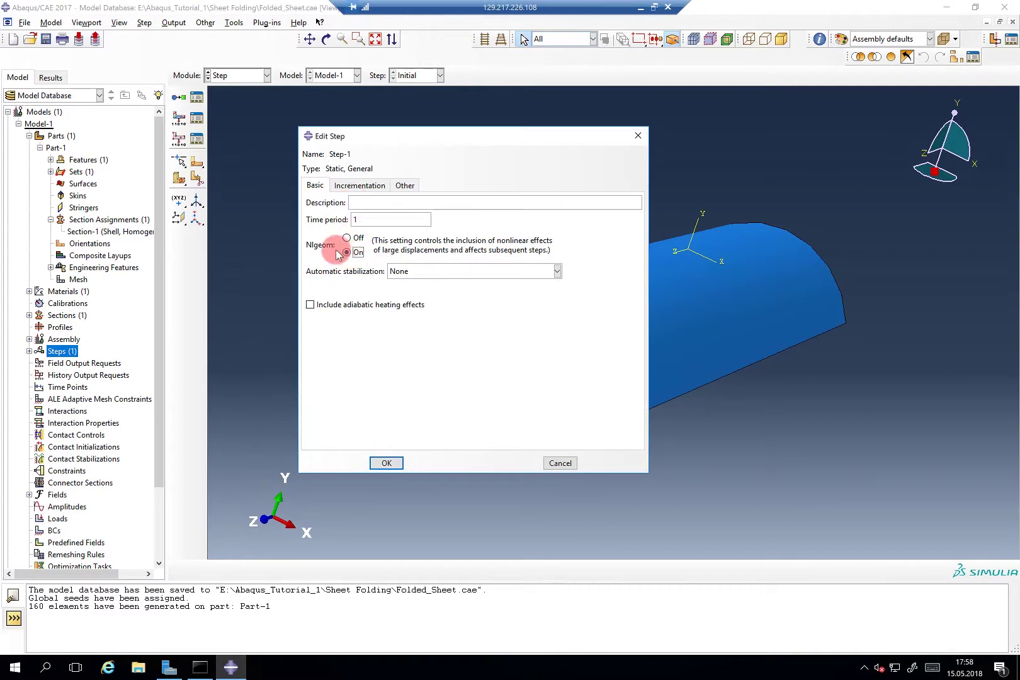
Set the step's maximum number of increments to 100000, initial increment size to 0.01 and maximum to 0.1, and accept the step.
{"action": "left_click", "coordinate": [358, 185]}
{"action": "type", "text": "00000"}
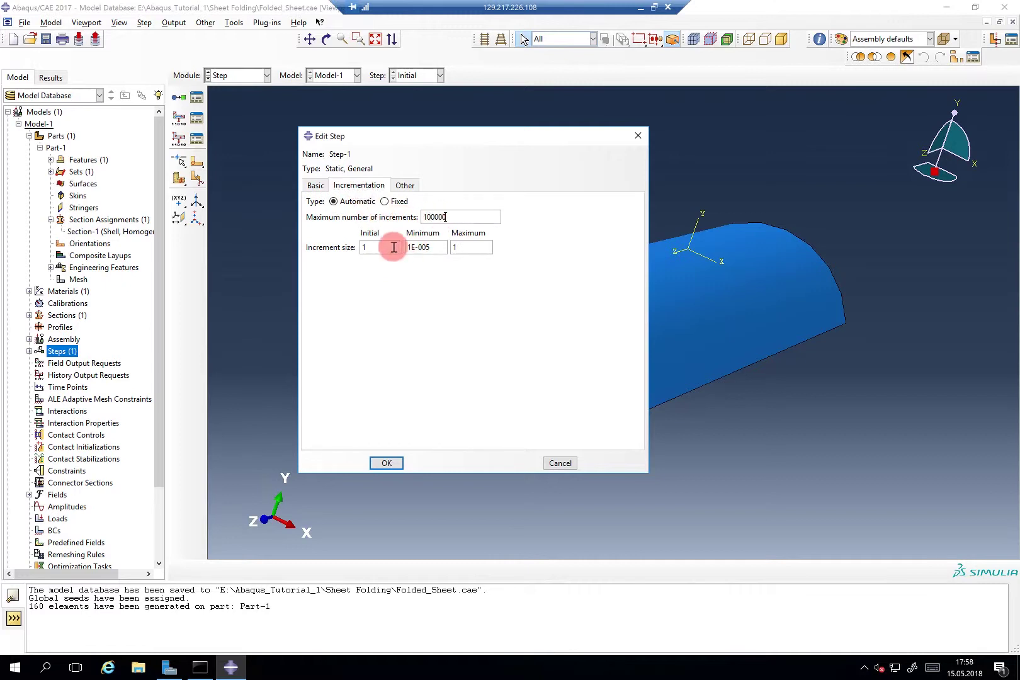
{"action": "left_click_drag", "start_coordinate": [388, 247], "coordinate": [343, 246]}
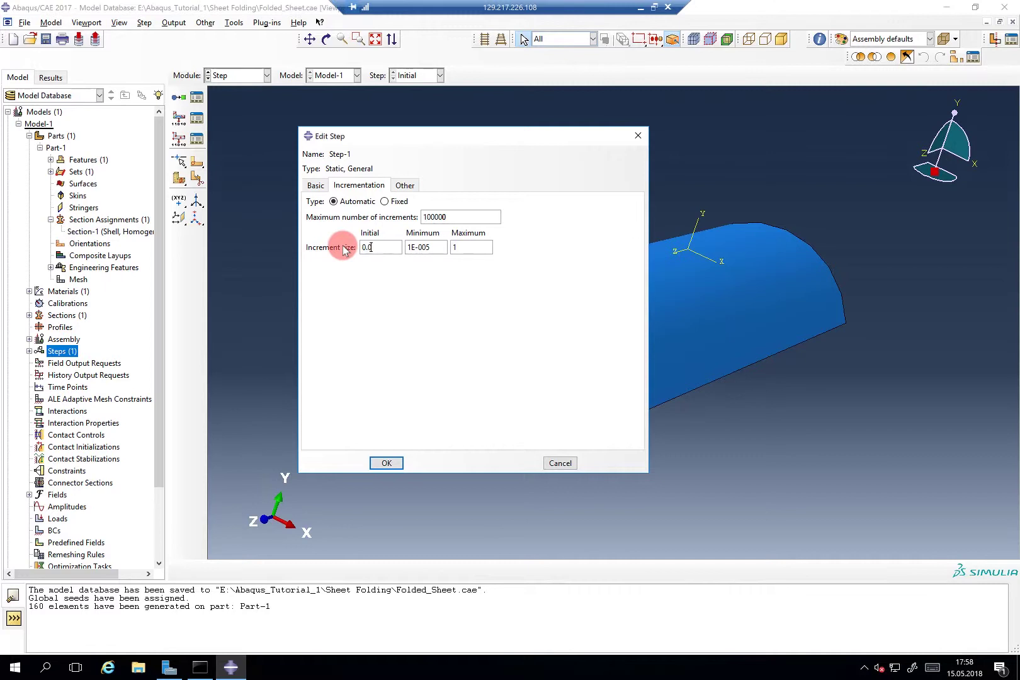
{"action": "type", "text": "0.01"}
{"action": "left_click_drag", "start_coordinate": [475, 246], "coordinate": [454, 247]}
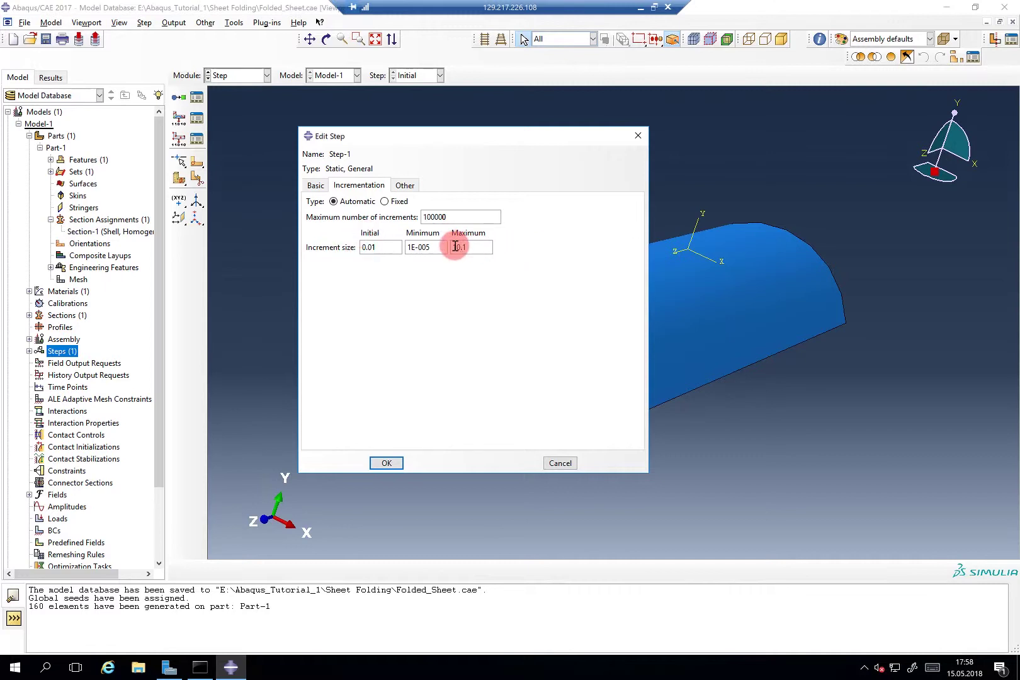
{"action": "type", "text": "1"}
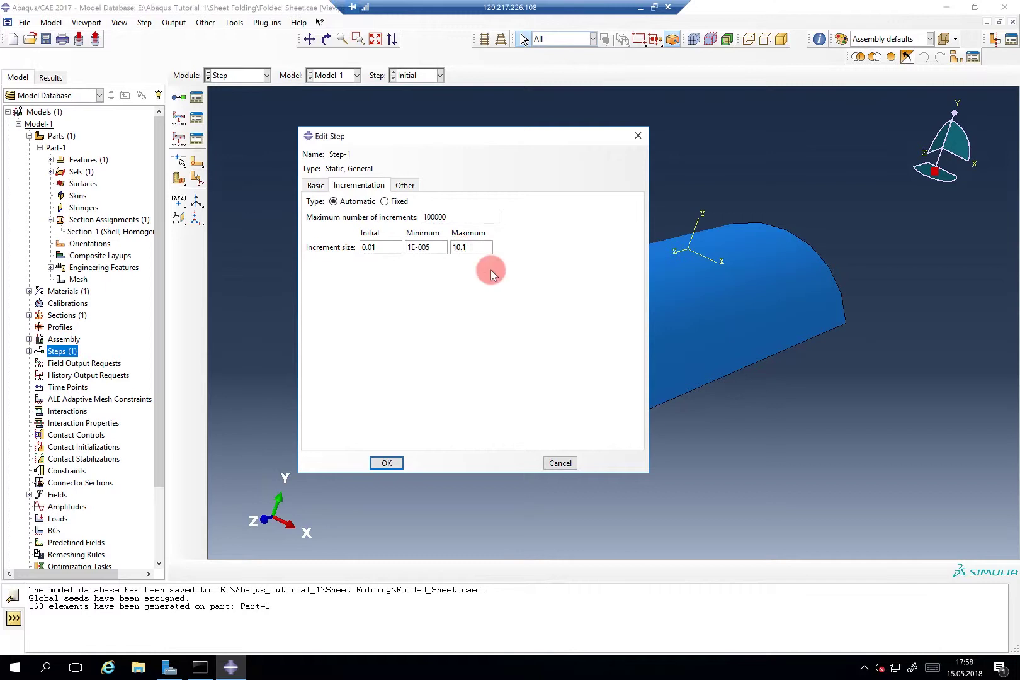
{"action": "left_click", "coordinate": [318, 185]}
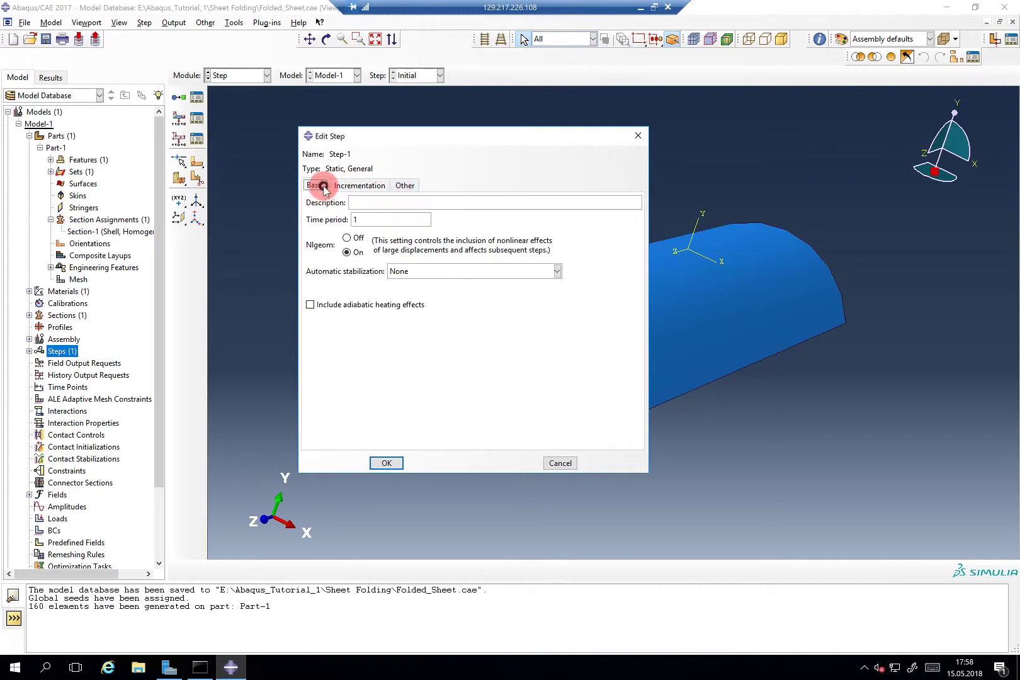
{"action": "left_click", "coordinate": [346, 186]}
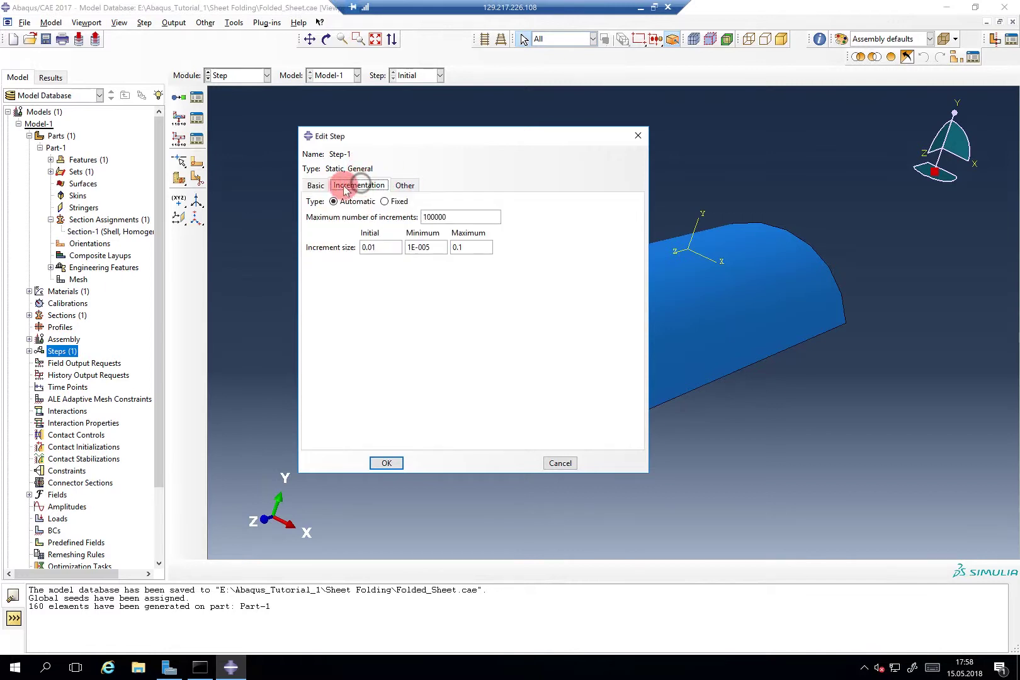
{"action": "left_click", "coordinate": [316, 186]}
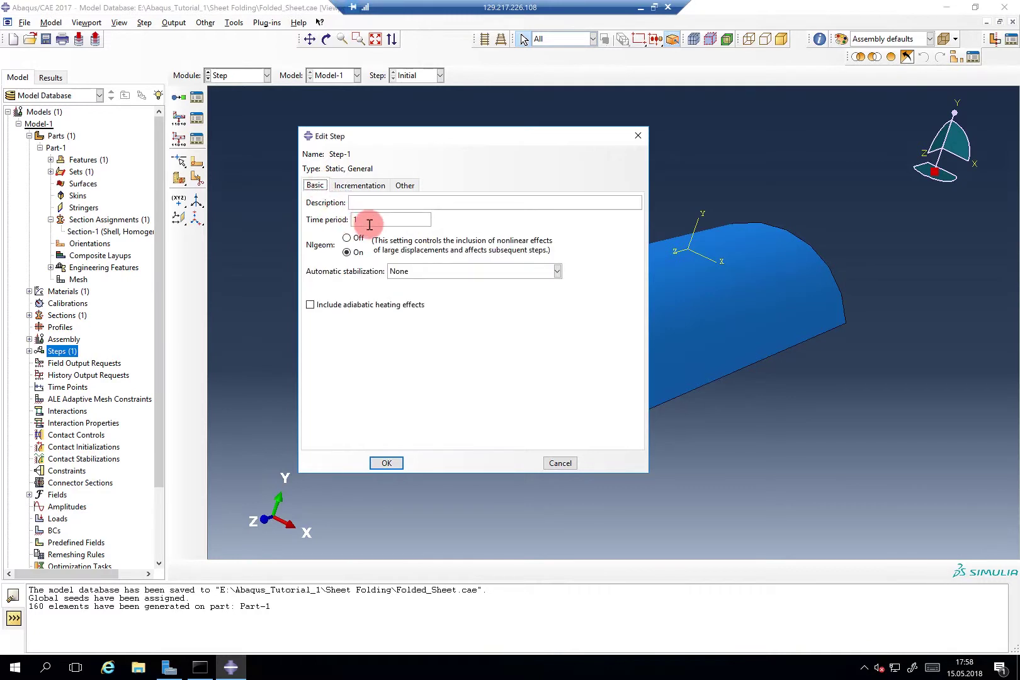
{"action": "left_click", "coordinate": [388, 464]}
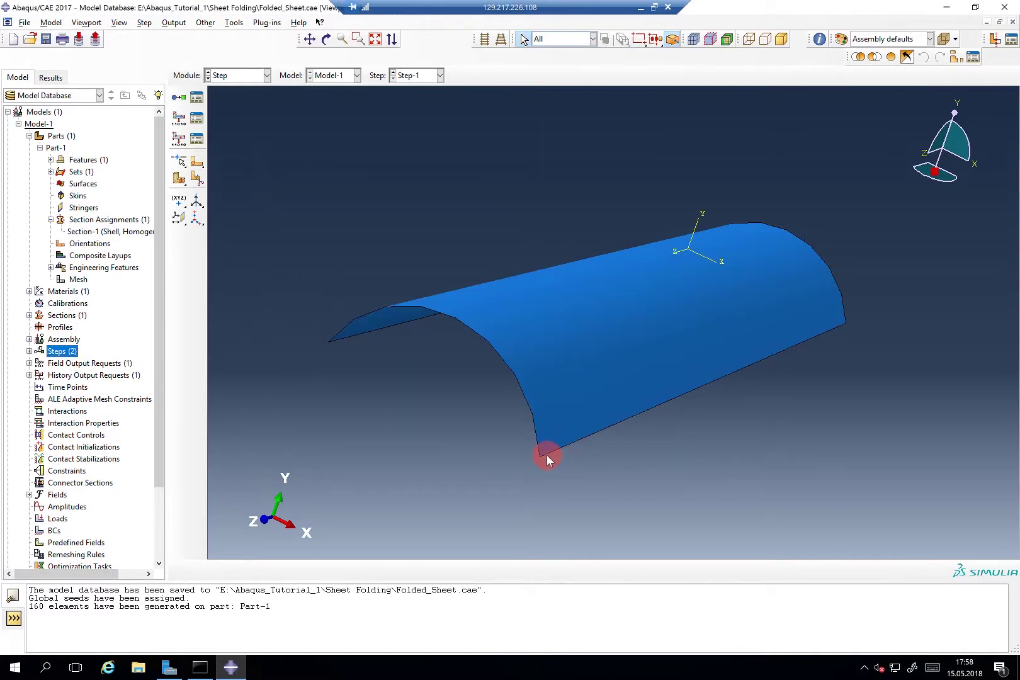
{"action": "left_click", "coordinate": [545, 455]}
{"action": "left_click", "coordinate": [356, 339]}
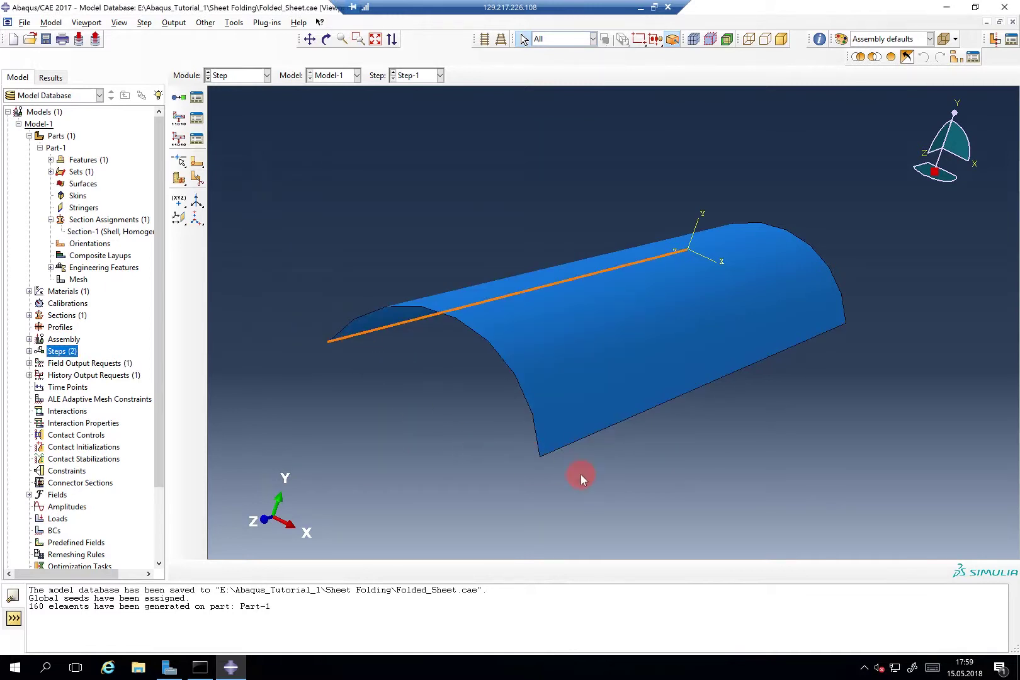
{"action": "left_click", "coordinate": [539, 455]}
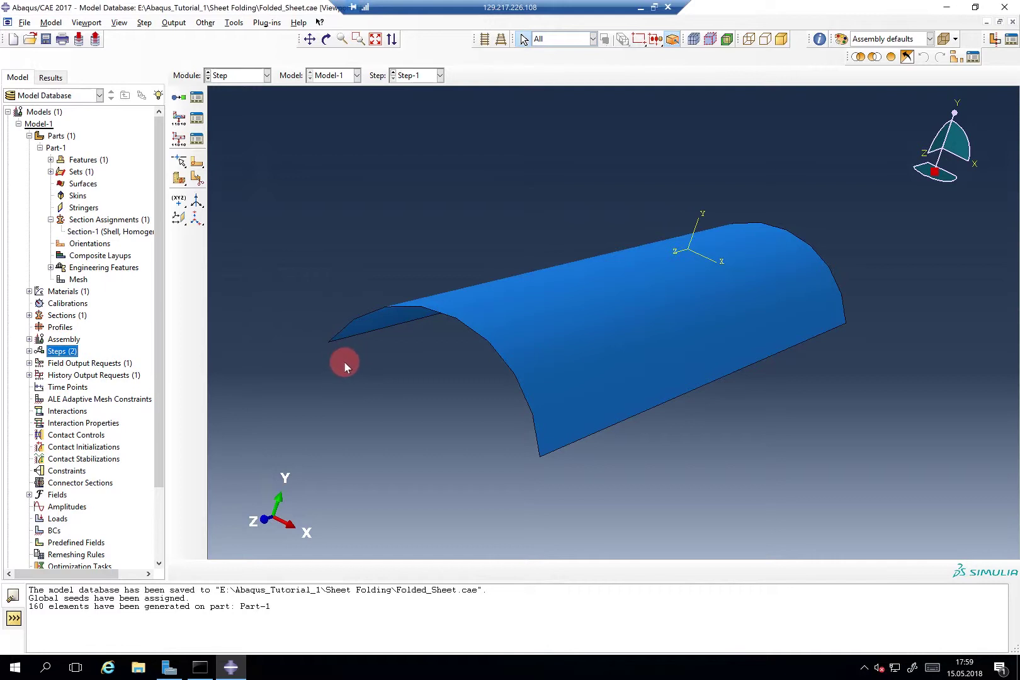
Add element volume EVOL and section thickness STH to the output variables of field output request F-Output-1.
{"action": "left_click", "coordinate": [29, 362]}
{"action": "double_click", "coordinate": [61, 375]}
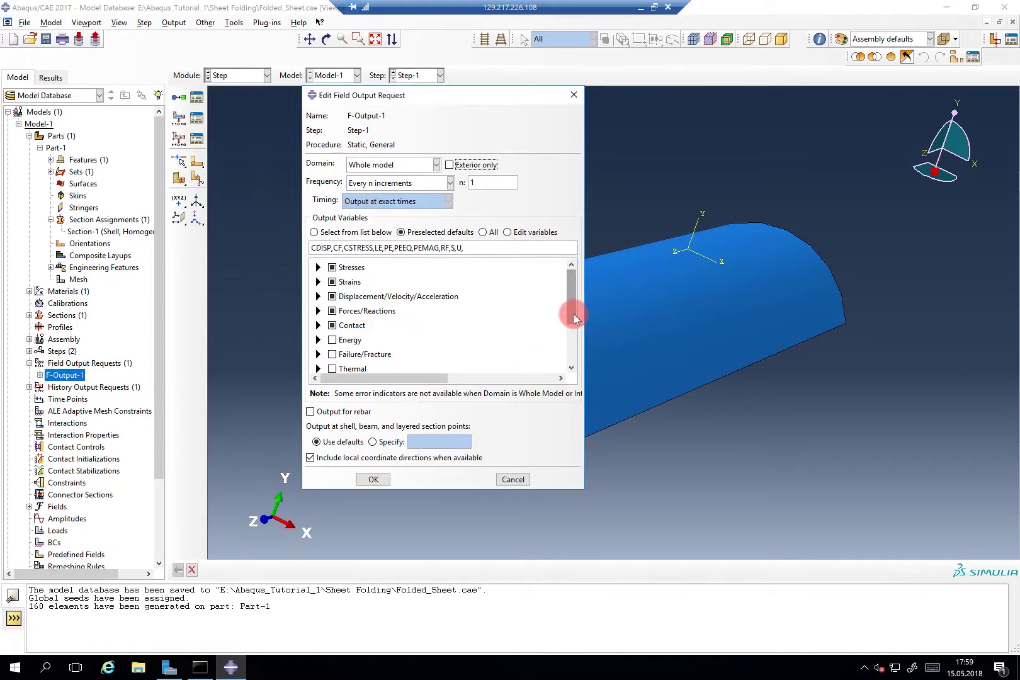
{"action": "mouse_move", "coordinate": [571, 315]}
{"action": "left_mouse_down"}
{"action": "mouse_move", "coordinate": [572, 350]}
{"action": "mouse_move", "coordinate": [510, 360]}
{"action": "left_mouse_up"}
{"action": "left_click", "coordinate": [316, 336]}
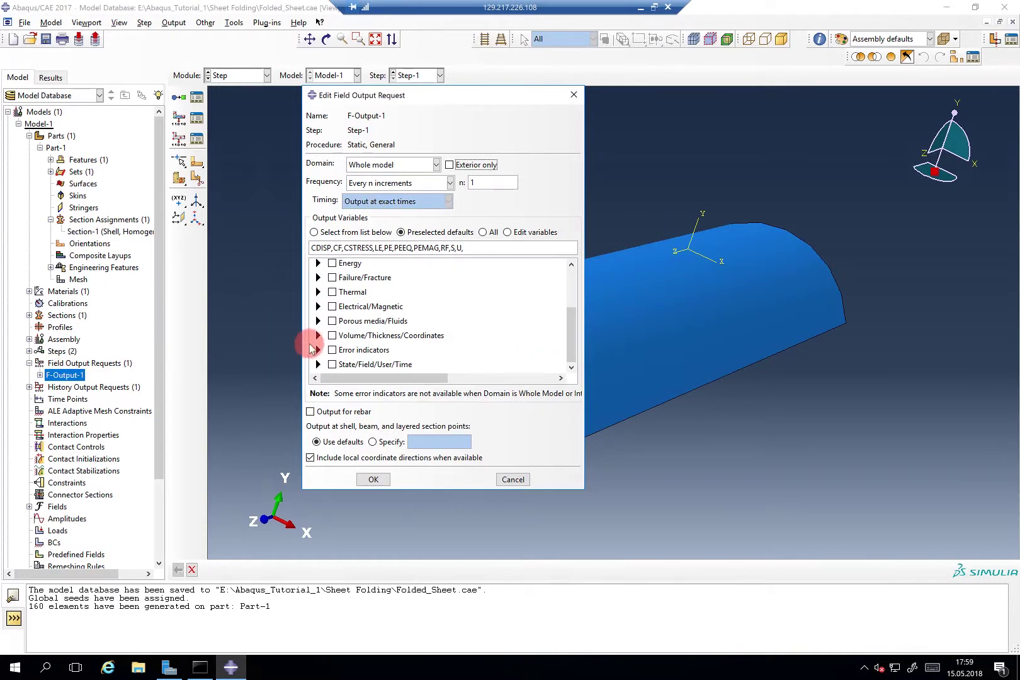
{"action": "scroll", "coordinate": [364, 337], "scroll_direction": "down", "scroll_amount": 2}
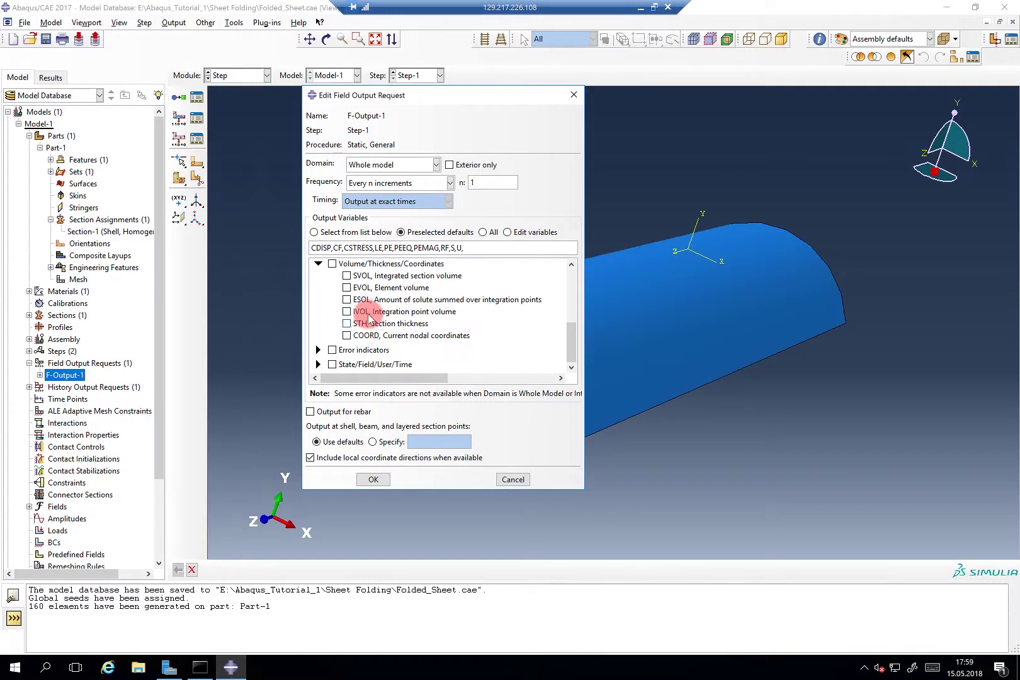
{"action": "left_click", "coordinate": [346, 288]}
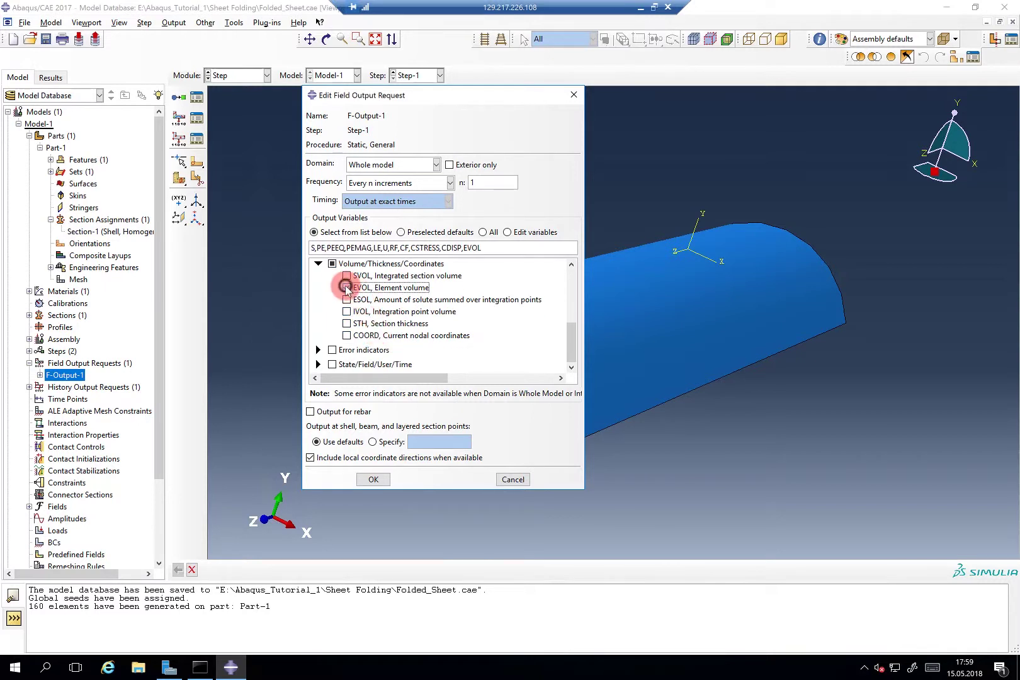
{"action": "left_click", "coordinate": [347, 324]}
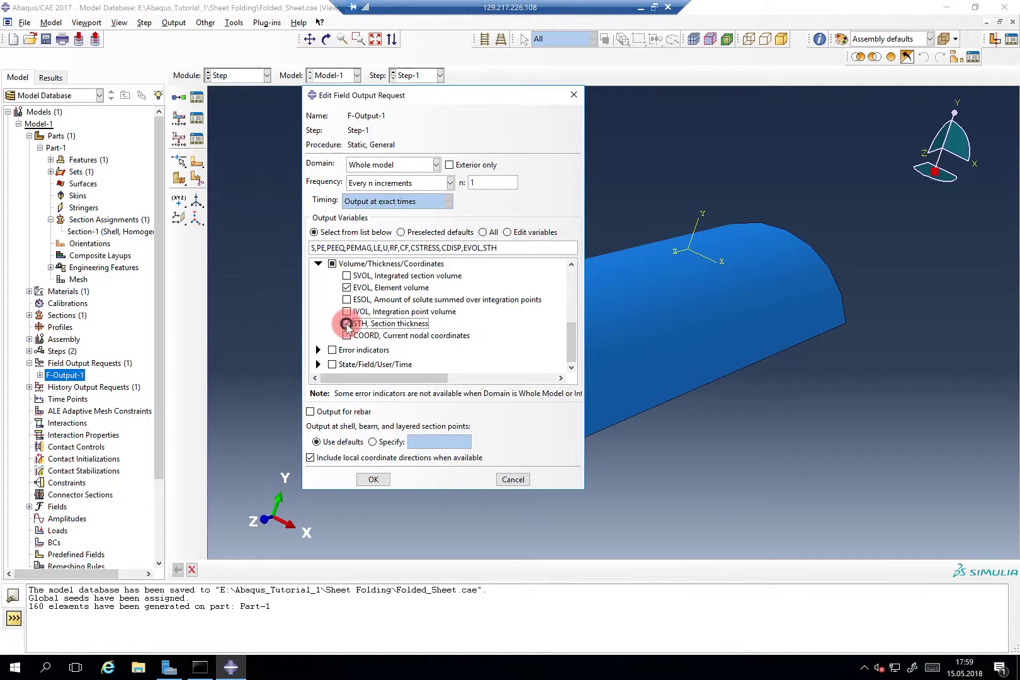
{"action": "left_click", "coordinate": [318, 265]}
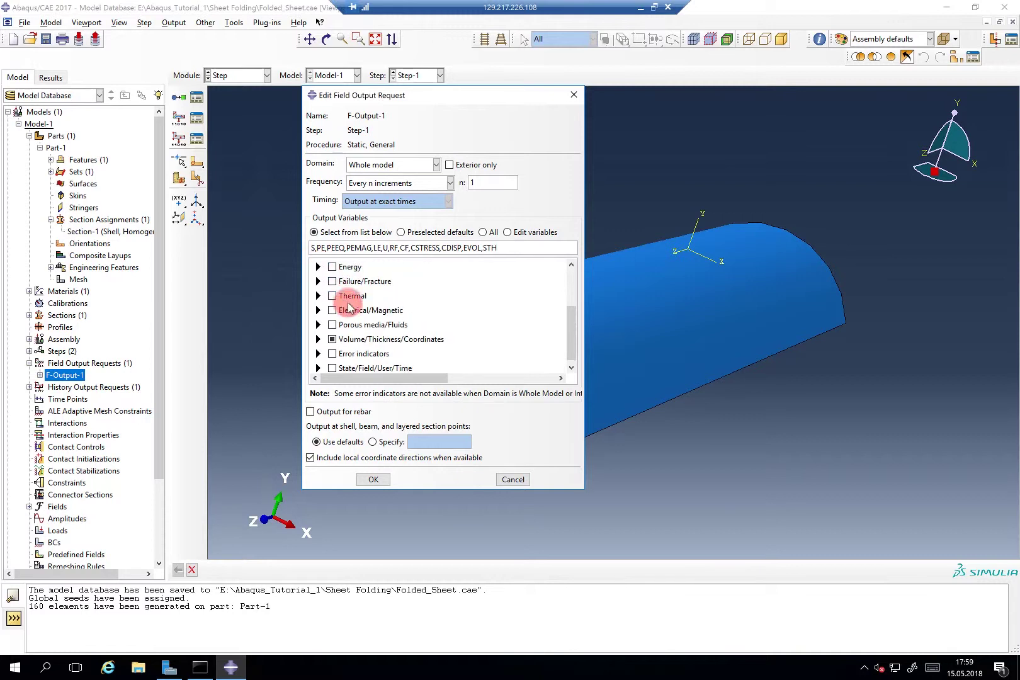
Add the average shell section stress SSAVG to the stress output variables of the field output request.
{"action": "scroll", "coordinate": [350, 309], "scroll_direction": "up", "scroll_amount": 2}
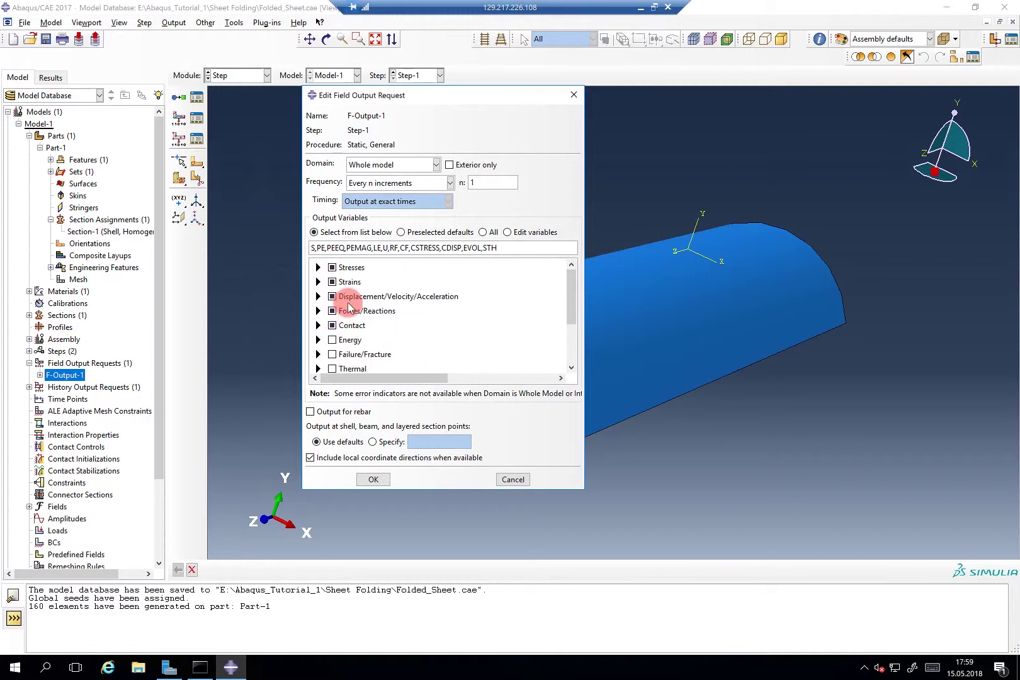
{"action": "left_click", "coordinate": [318, 267]}
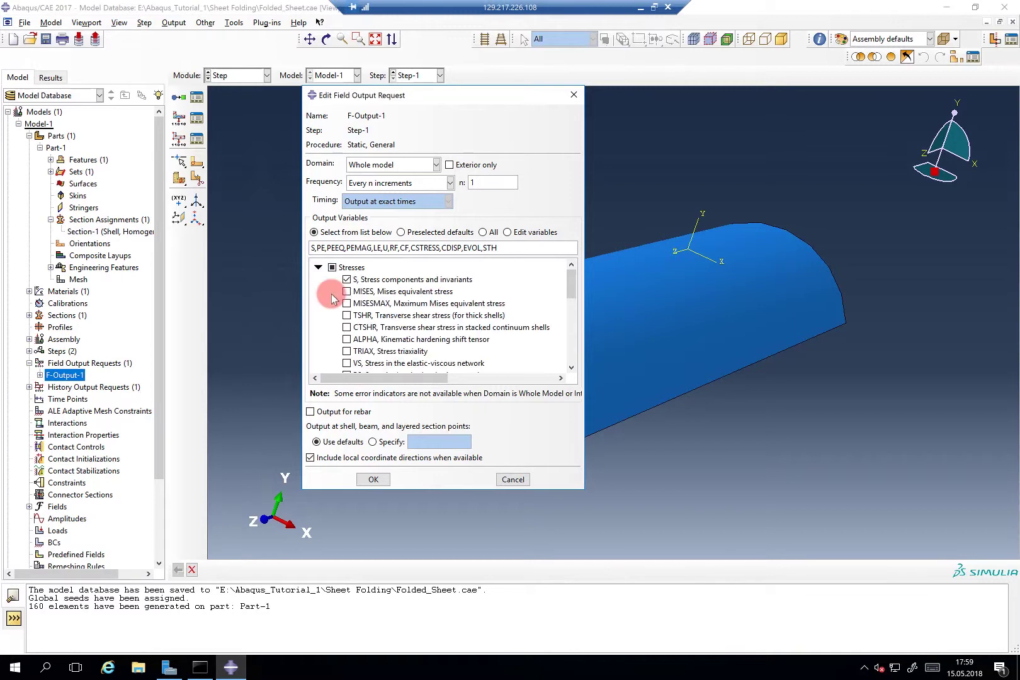
{"action": "scroll", "coordinate": [332, 294], "scroll_direction": "down", "scroll_amount": 3}
{"action": "scroll", "coordinate": [331, 294], "scroll_direction": "up", "scroll_amount": 1}
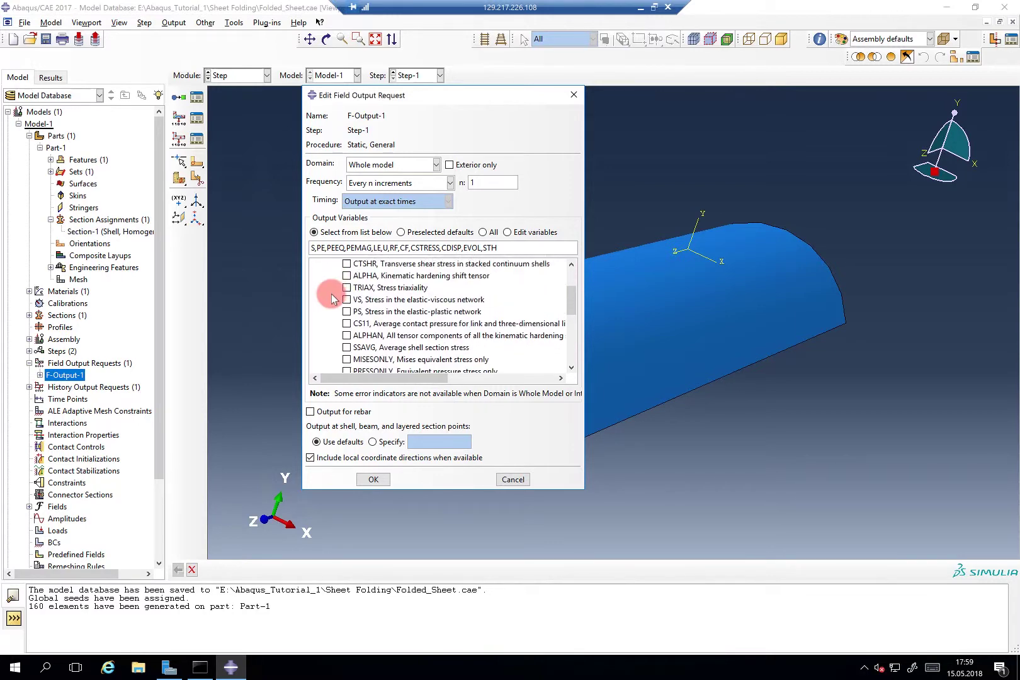
{"action": "scroll", "coordinate": [331, 294], "scroll_direction": "down", "scroll_amount": 2}
{"action": "left_click", "coordinate": [346, 293]}
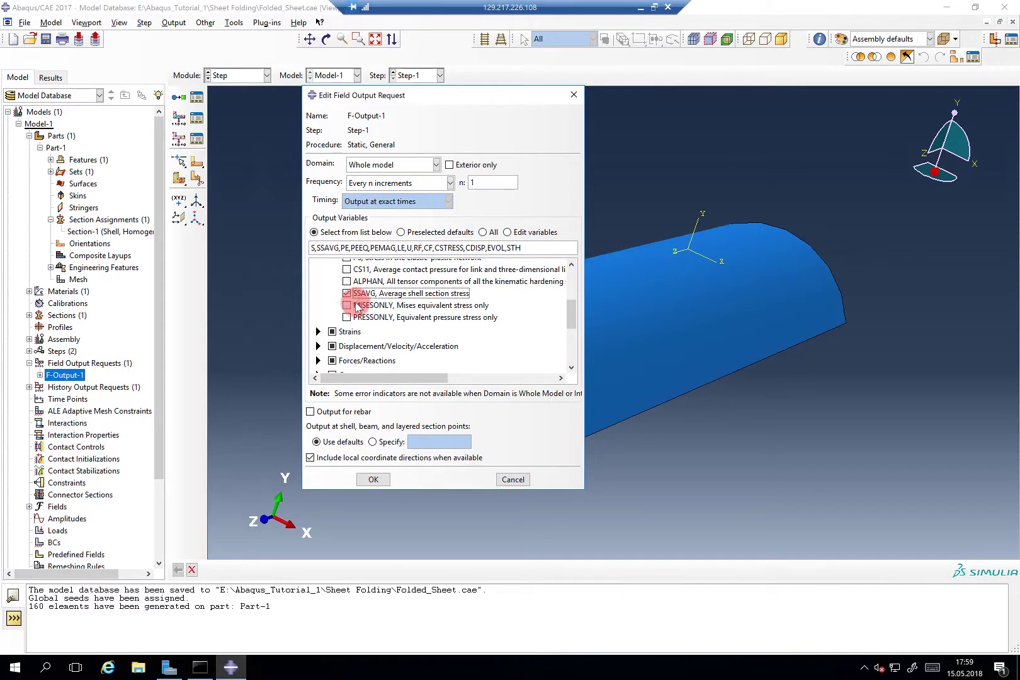
{"action": "scroll", "coordinate": [353, 302], "scroll_direction": "up", "scroll_amount": 5}
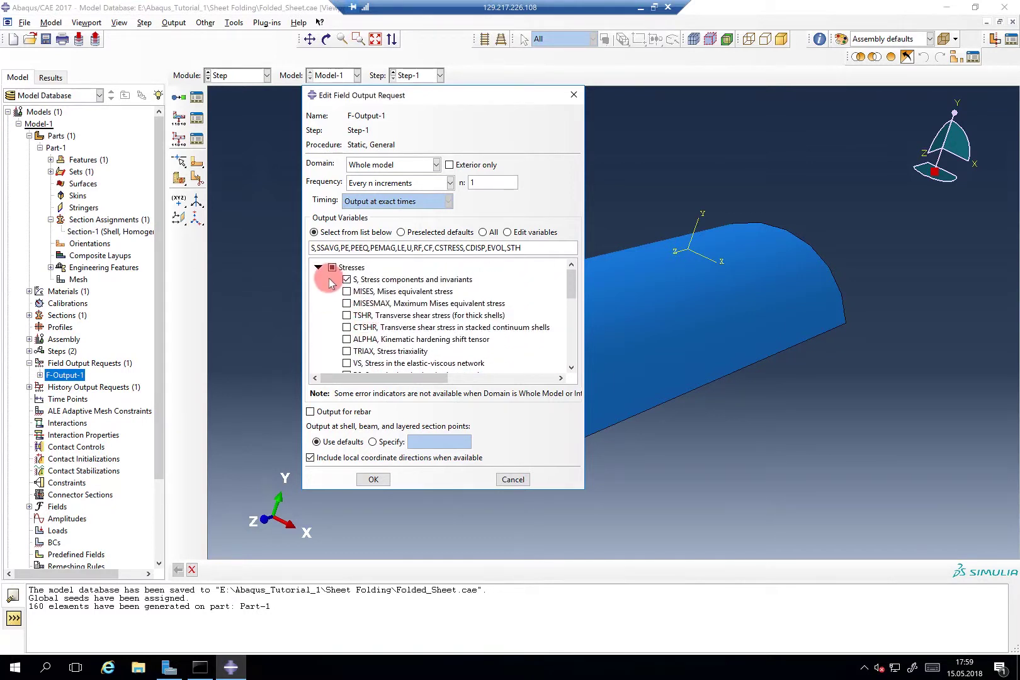
{"action": "left_click", "coordinate": [319, 268]}
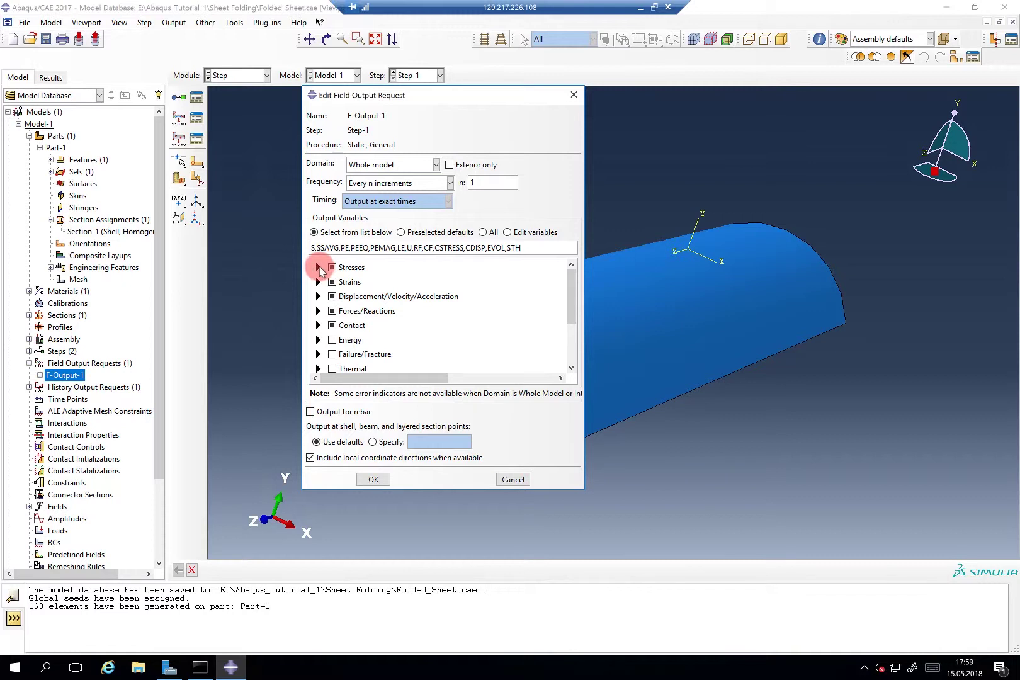
{"action": "left_click", "coordinate": [319, 268]}
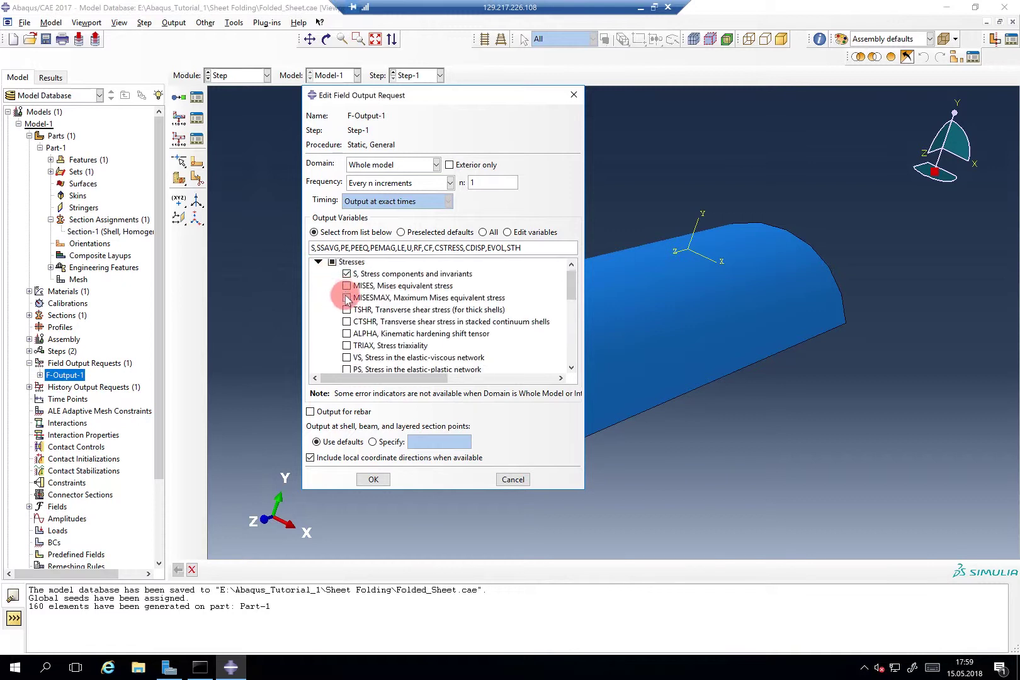
{"action": "scroll", "coordinate": [347, 300], "scroll_direction": "down", "scroll_amount": 2}
{"action": "scroll", "coordinate": [347, 300], "scroll_direction": "down", "scroll_amount": 1}
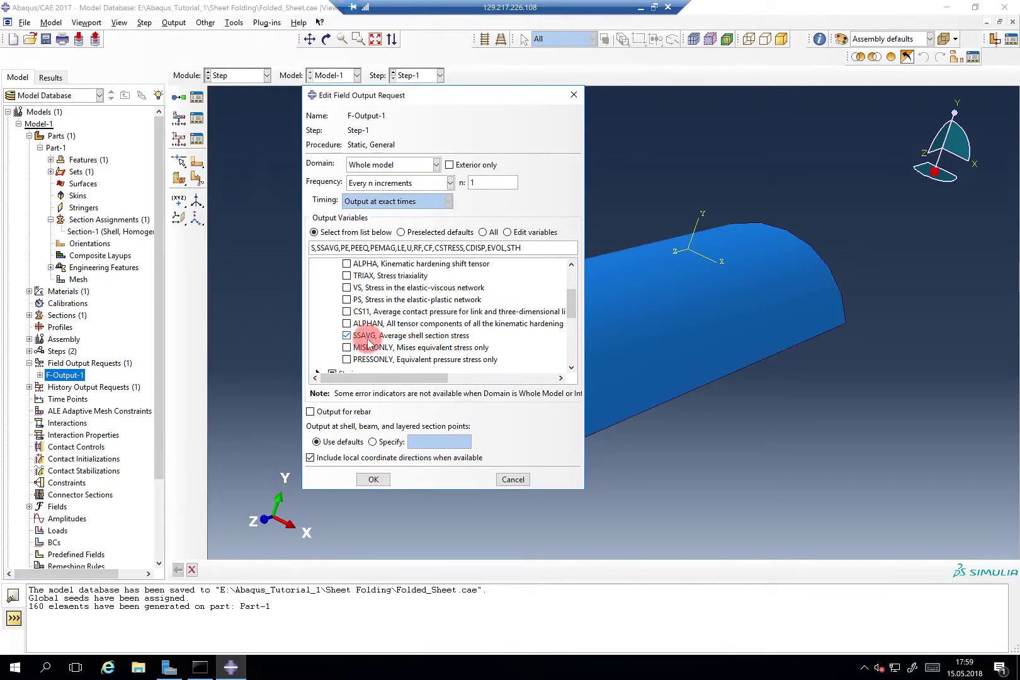
{"action": "scroll", "coordinate": [350, 323], "scroll_direction": "up", "scroll_amount": 3}
{"action": "scroll", "coordinate": [332, 298], "scroll_direction": "up", "scroll_amount": 1}
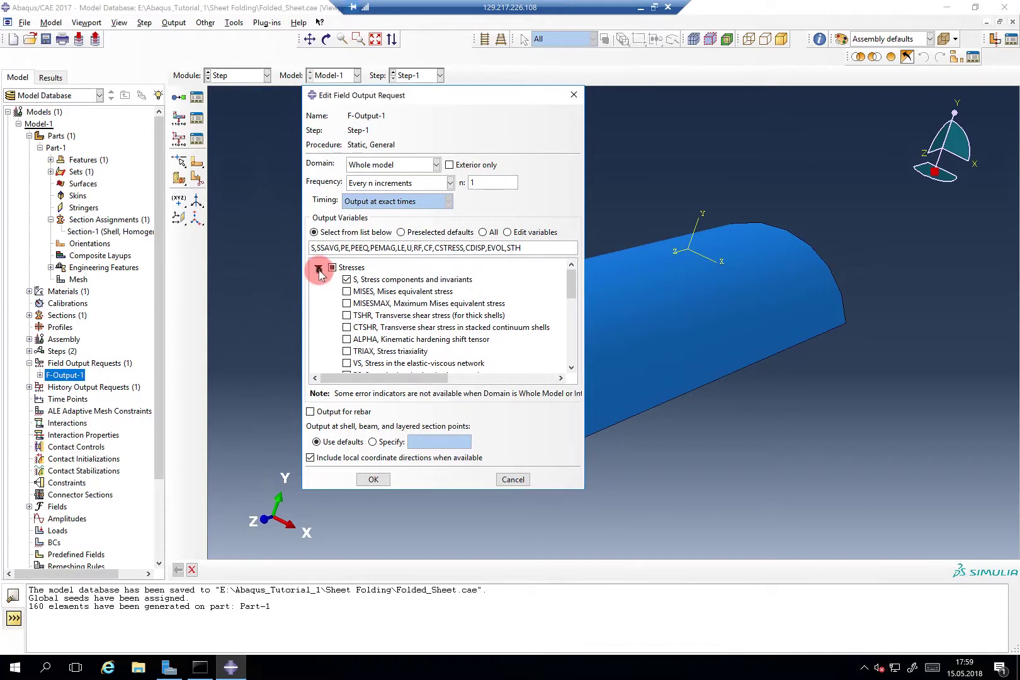
{"action": "left_click", "coordinate": [318, 268]}
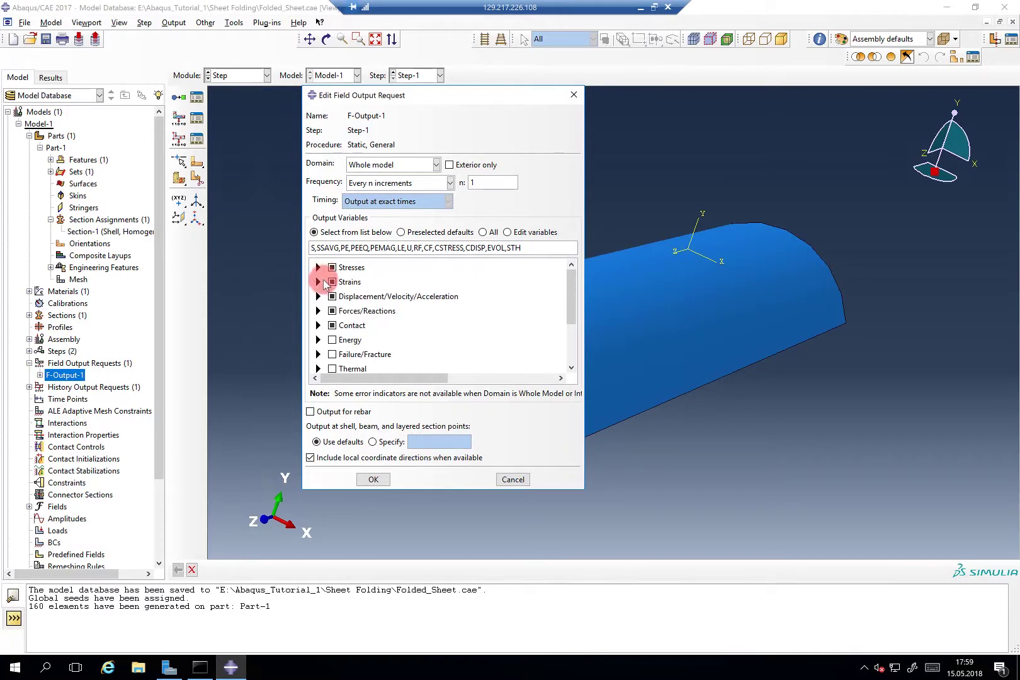
Add section strains and curvatures SE to the strain output variables and accept the field output request.
{"action": "left_click", "coordinate": [318, 281]}
{"action": "scroll", "coordinate": [348, 304], "scroll_direction": "down", "scroll_amount": 1}
{"action": "scroll", "coordinate": [348, 304], "scroll_direction": "down", "scroll_amount": 3}
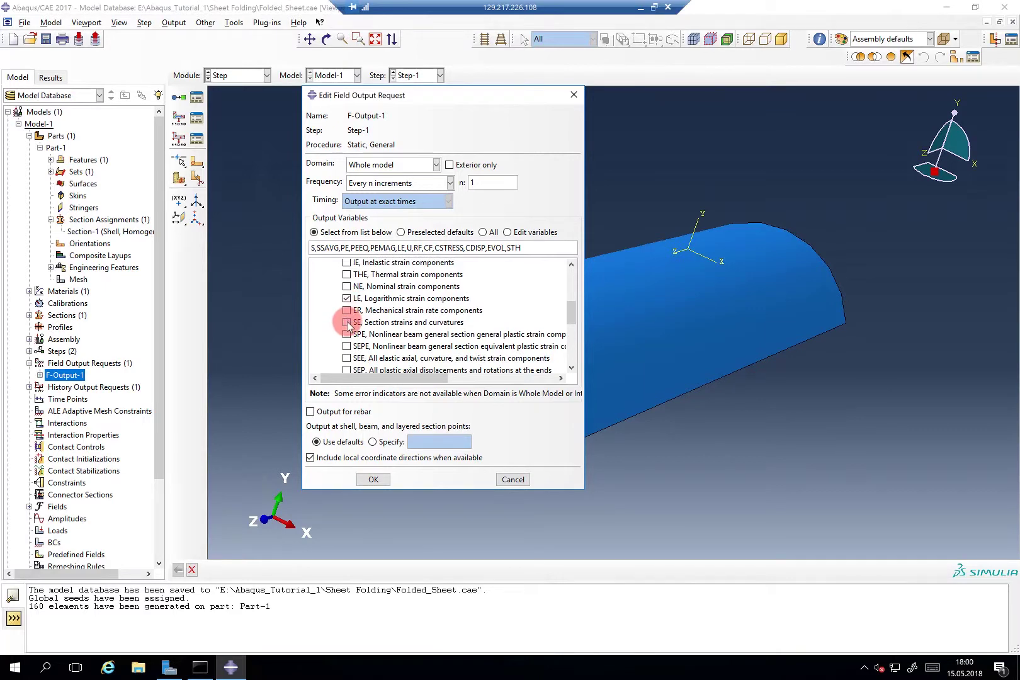
{"action": "left_click", "coordinate": [347, 323]}
{"action": "scroll", "coordinate": [343, 320], "scroll_direction": "up", "scroll_amount": 3}
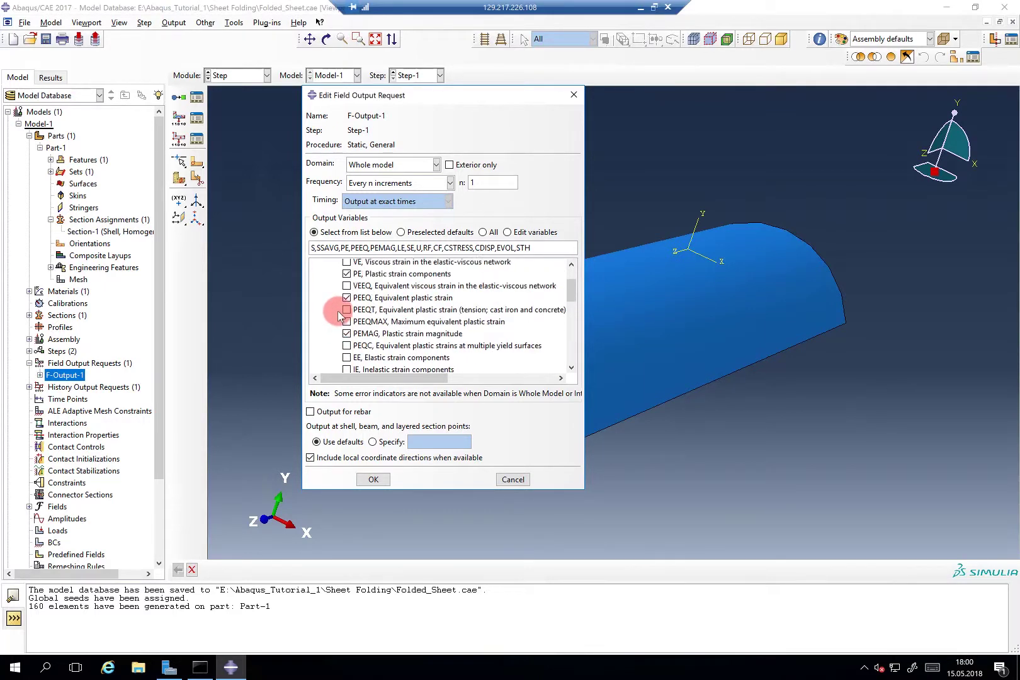
{"action": "scroll", "coordinate": [338, 315], "scroll_direction": "up", "scroll_amount": 1}
{"action": "left_click", "coordinate": [318, 282]}
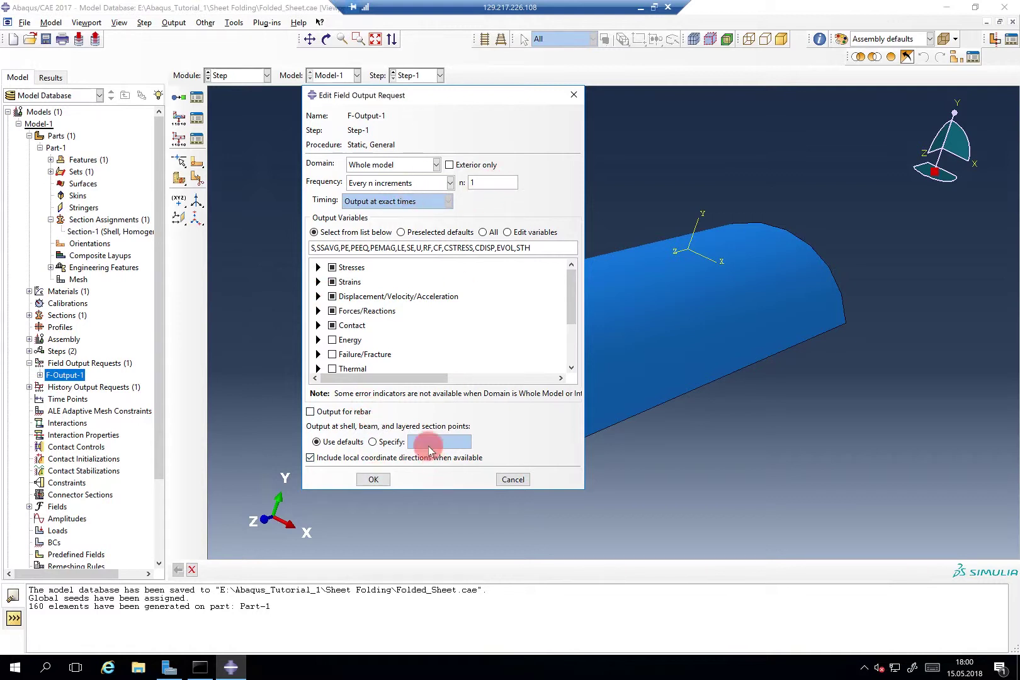
{"action": "left_click", "coordinate": [386, 477]}
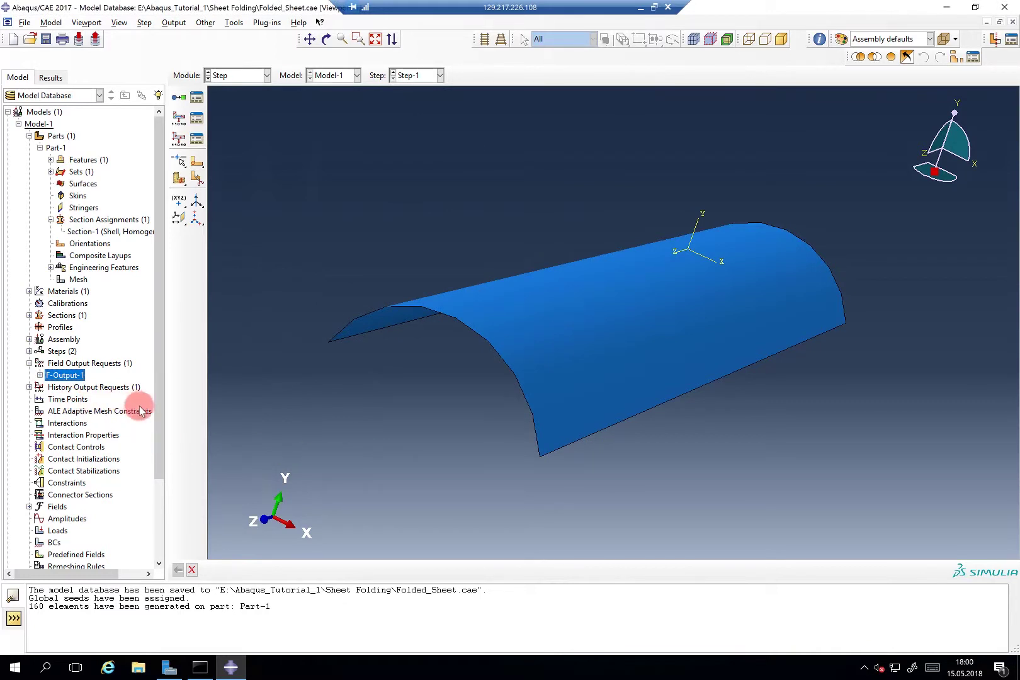
Create a Symmetry/Antisymmetry/Encastre boundary condition in Step-1 that pins (U1 = U2 = U3 = 0) the sheet's straight edge at the origin.
{"action": "left_click_drag", "start_coordinate": [157, 414], "coordinate": [158, 504]}
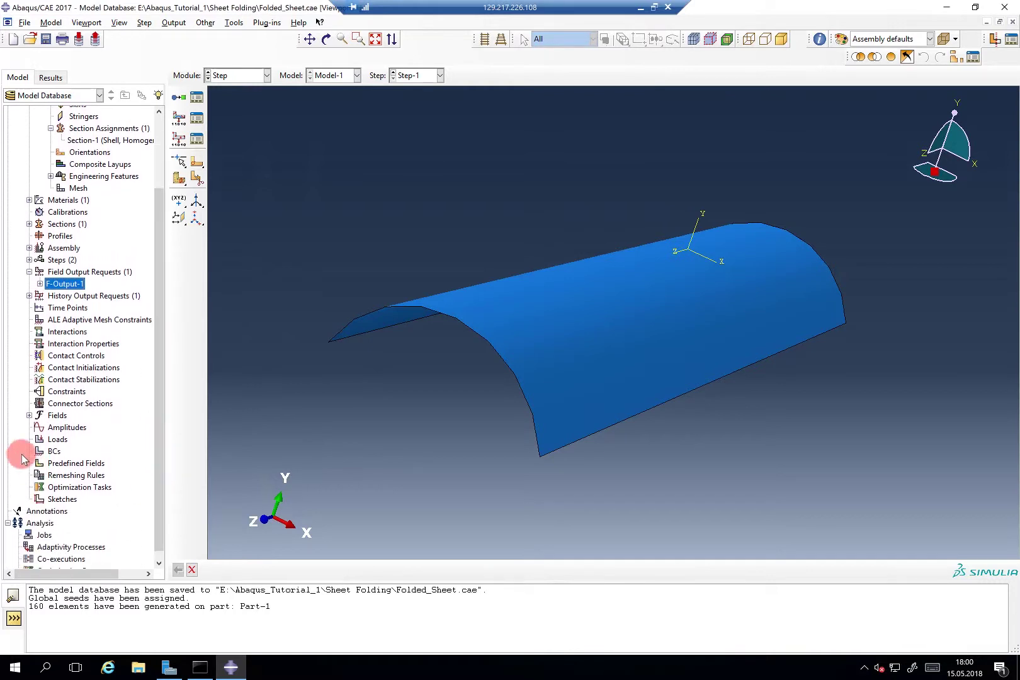
{"action": "double_click", "coordinate": [53, 451]}
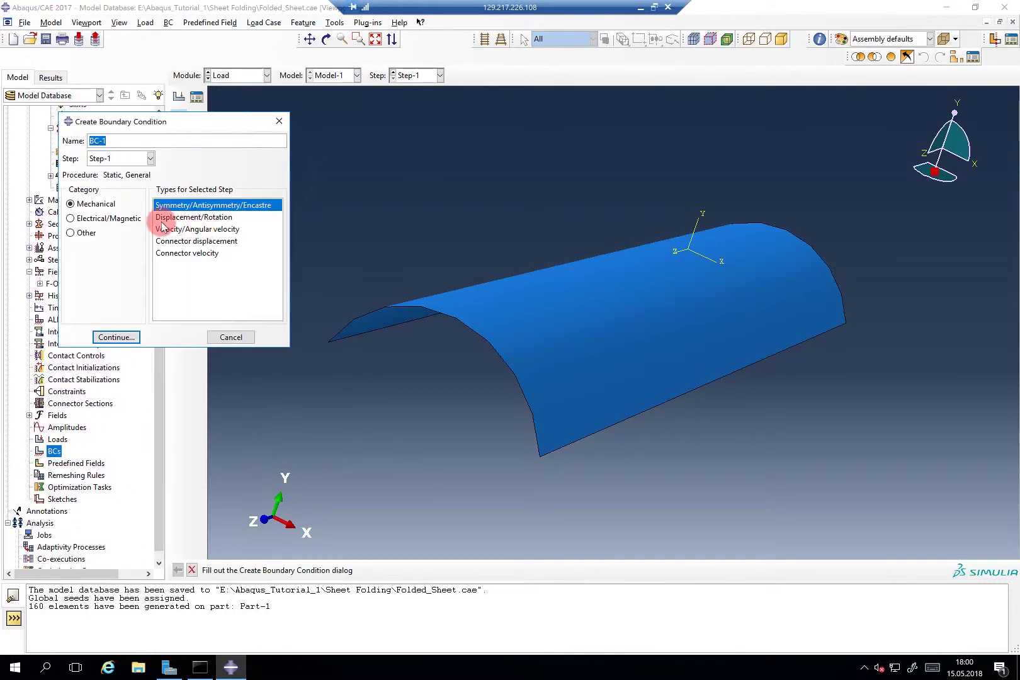
{"action": "left_click", "coordinate": [142, 339]}
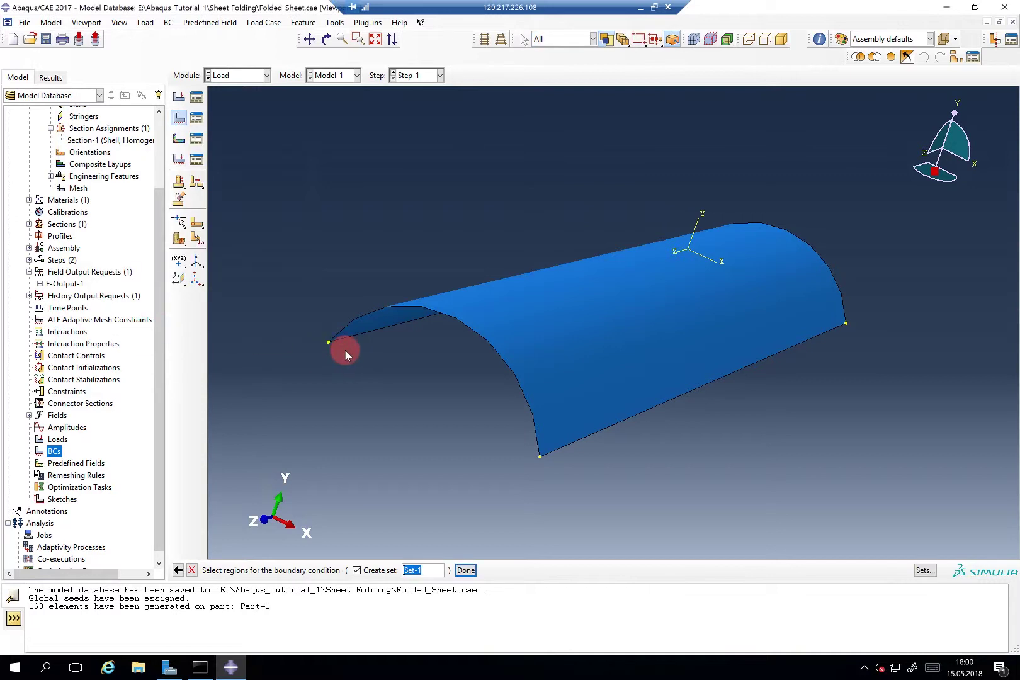
{"action": "left_click_drag", "start_coordinate": [645, 363], "coordinate": [754, 250], "text": "ctrl+alt"}
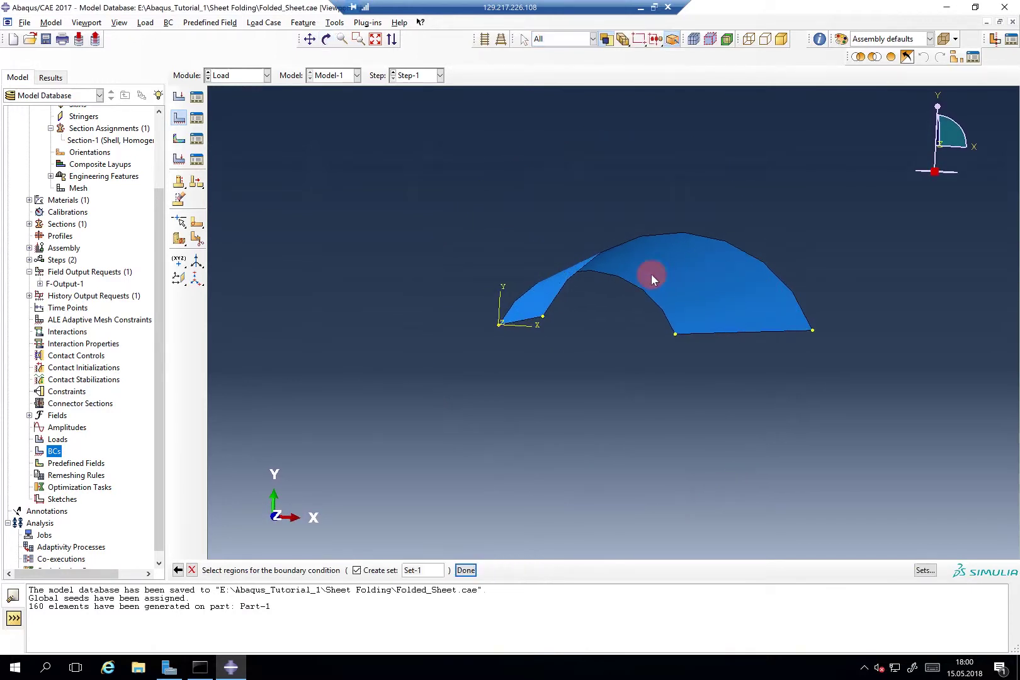
{"action": "left_click", "coordinate": [522, 322]}
{"action": "middle_click", "coordinate": [410, 350]}
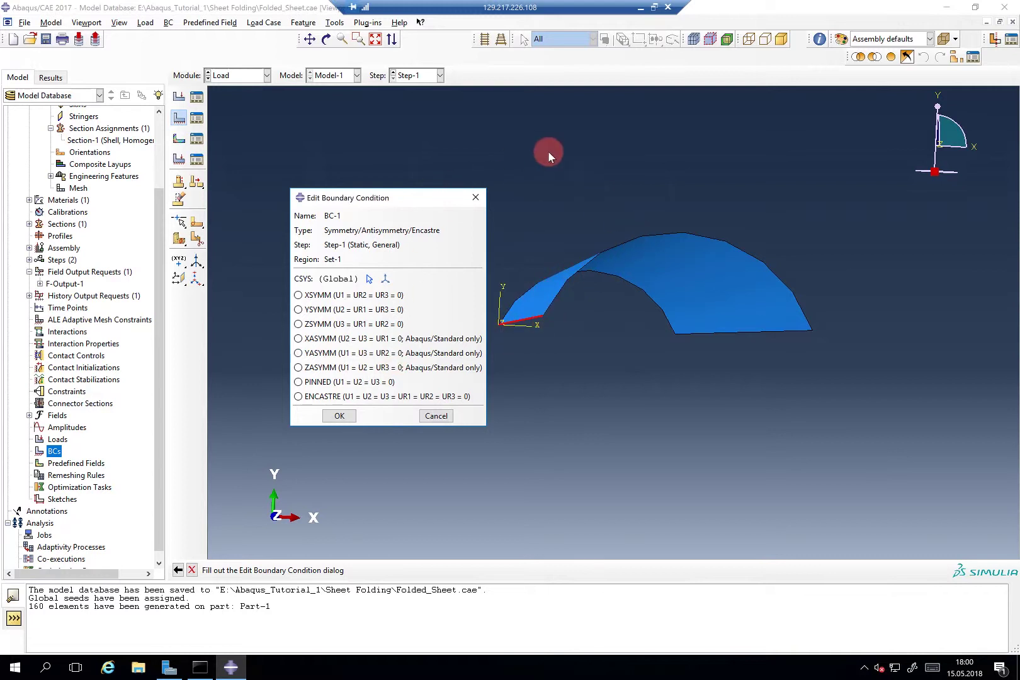
{"action": "left_click", "coordinate": [345, 382]}
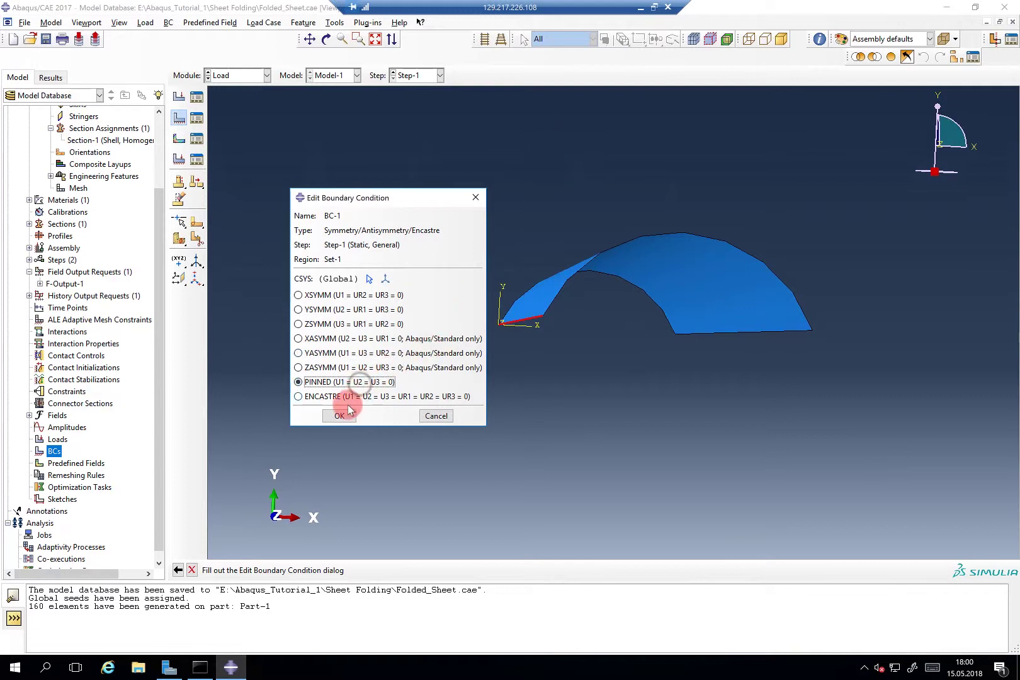
{"action": "left_click", "coordinate": [340, 417]}
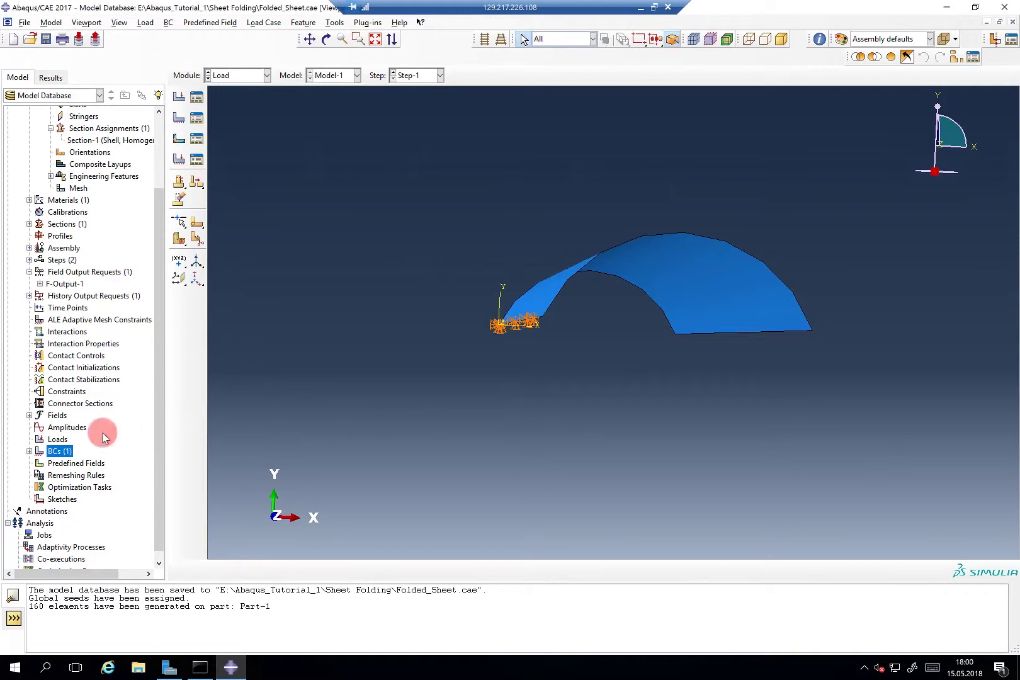
Create a Velocity/Angular velocity boundary condition named Vel_x in Step-1 on the straight edge opposite the pinned one.
{"action": "double_click", "coordinate": [56, 451]}
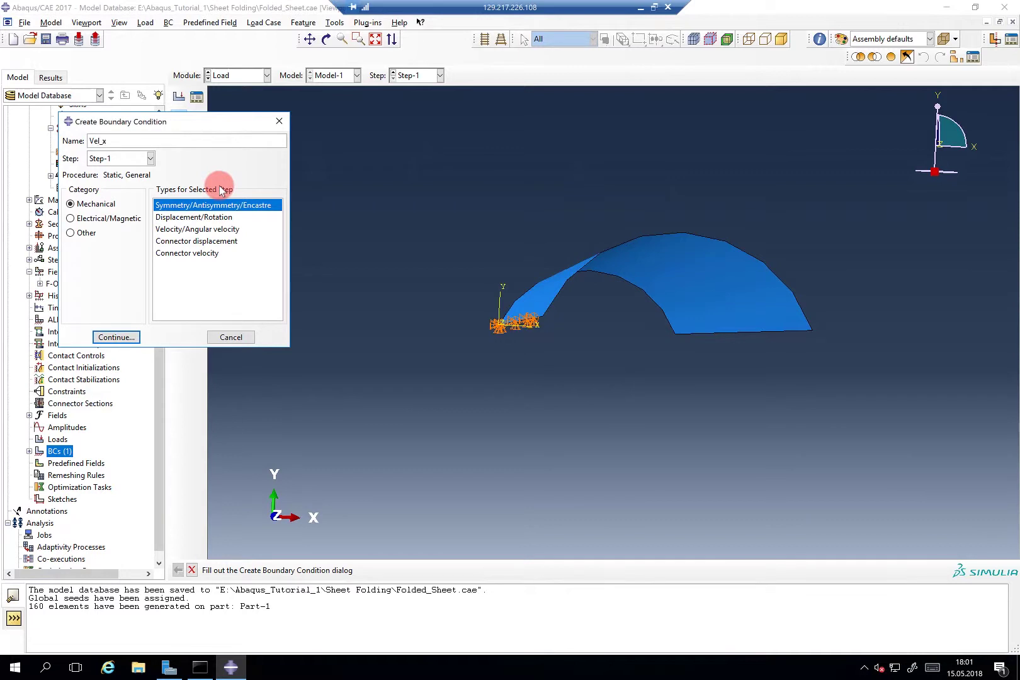
{"action": "left_click", "coordinate": [206, 228]}
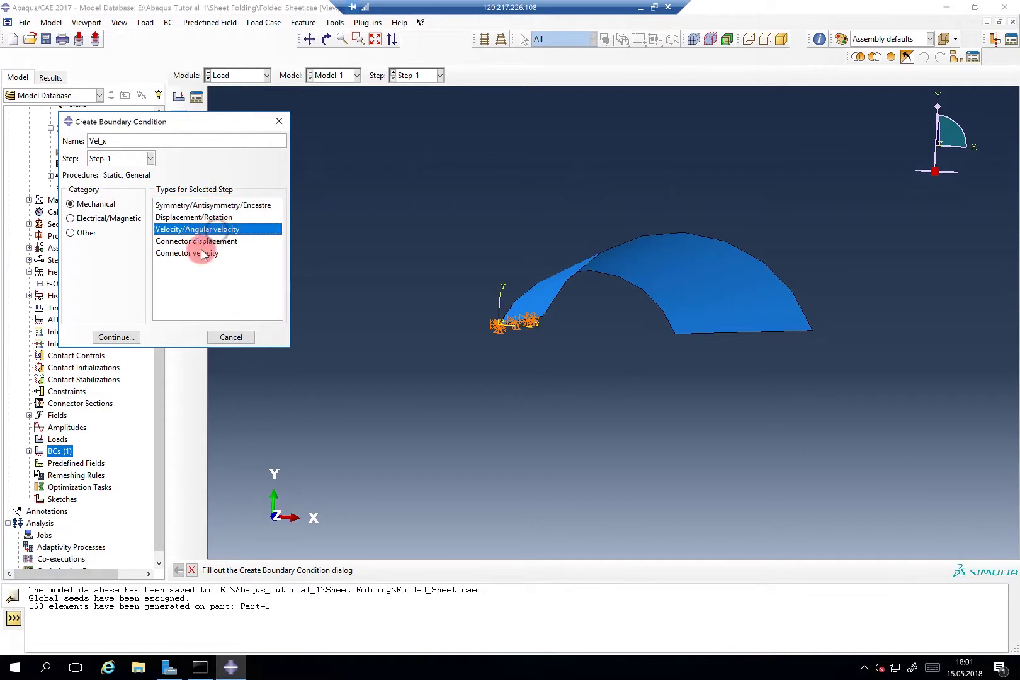
{"action": "left_click", "coordinate": [116, 336]}
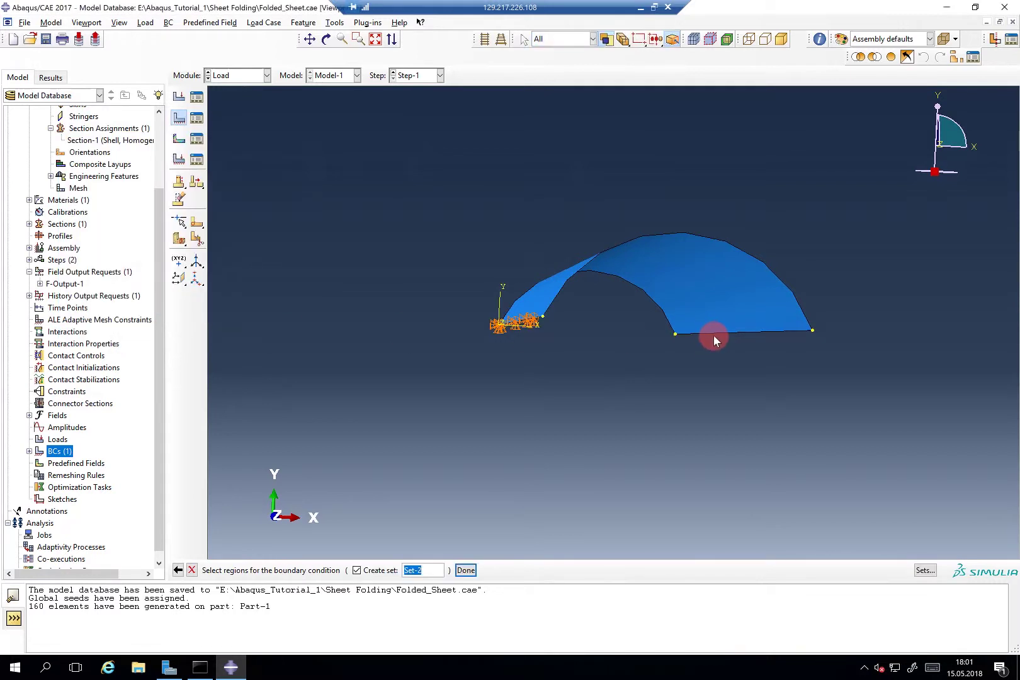
{"action": "left_click", "coordinate": [713, 335]}
{"action": "middle_click", "coordinate": [650, 381]}
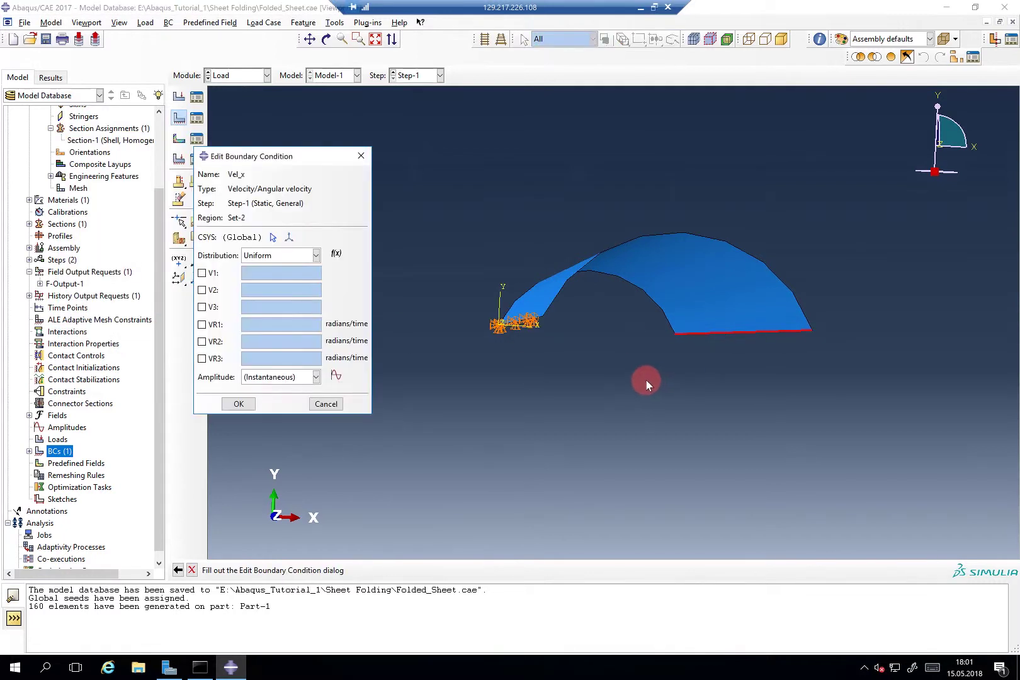
Prescribe V1 as -50 and V2, V3, VR1, VR2 and VR3 as 0 for the velocity boundary condition, and accept it.
{"action": "left_click", "coordinate": [202, 274]}
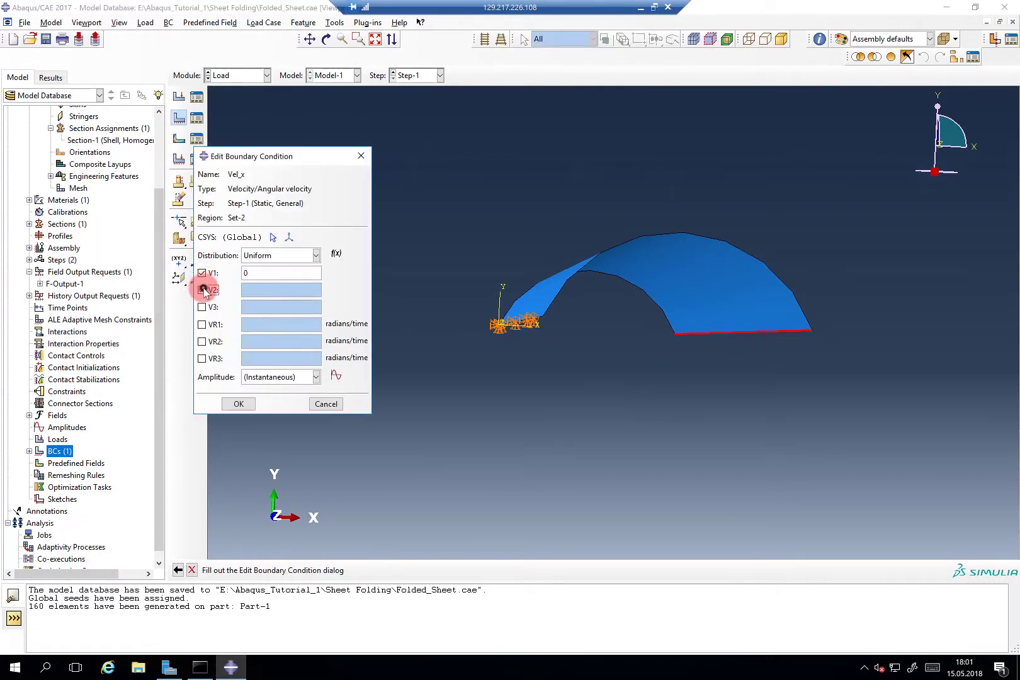
{"action": "left_click", "coordinate": [202, 290]}
{"action": "left_click", "coordinate": [202, 306]}
{"action": "left_click", "coordinate": [202, 324]}
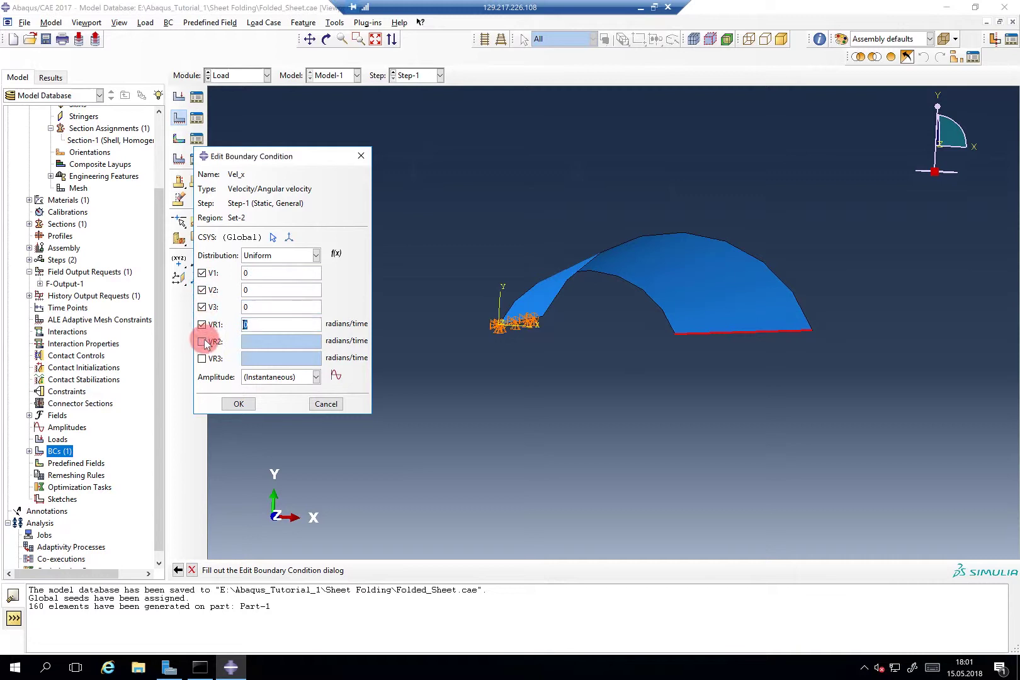
{"action": "left_click", "coordinate": [202, 341]}
{"action": "left_click", "coordinate": [202, 359]}
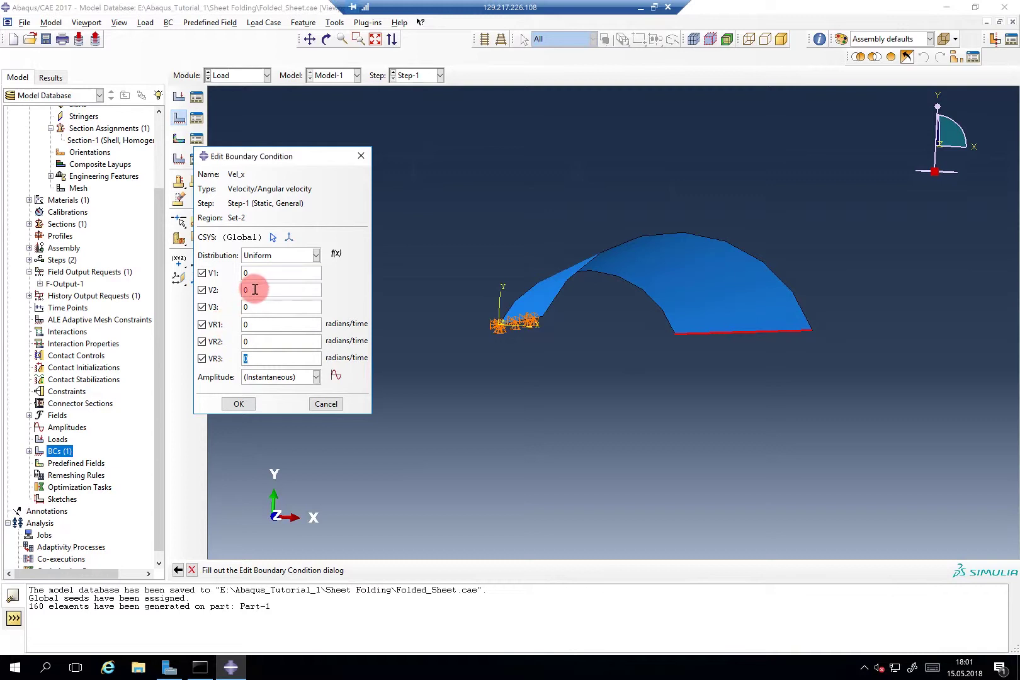
{"action": "double_click", "coordinate": [243, 274]}
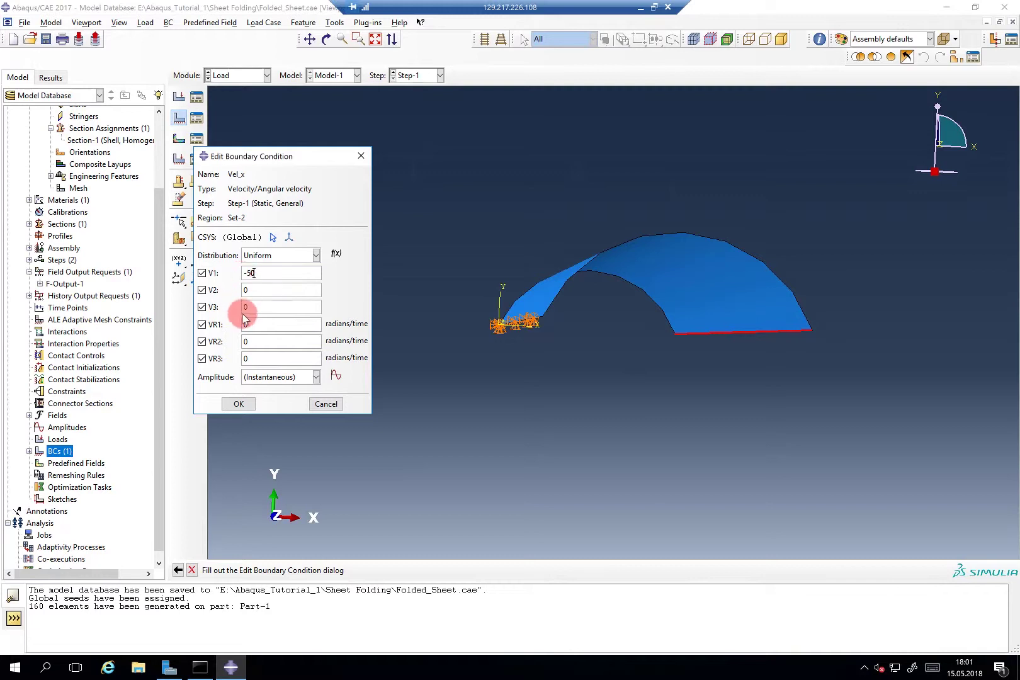
{"action": "left_click", "coordinate": [238, 404]}
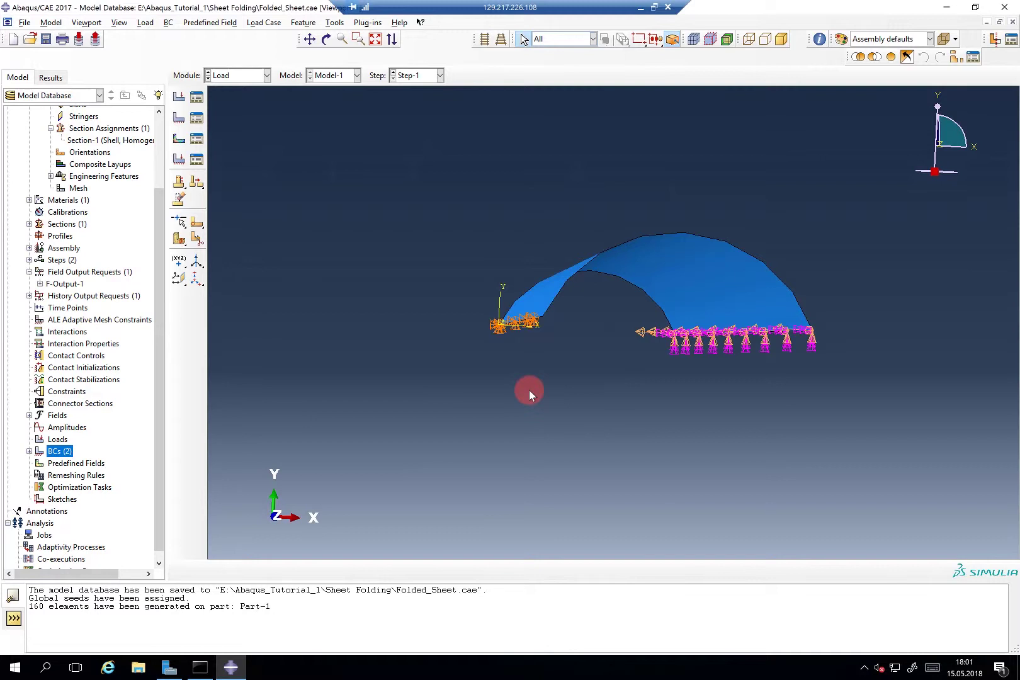
Create a full-analysis job named FS_S4R_NLon_PinnedLeft_FixedVelRight for Model-1 with the default job settings.
{"action": "double_click", "coordinate": [39, 535]}
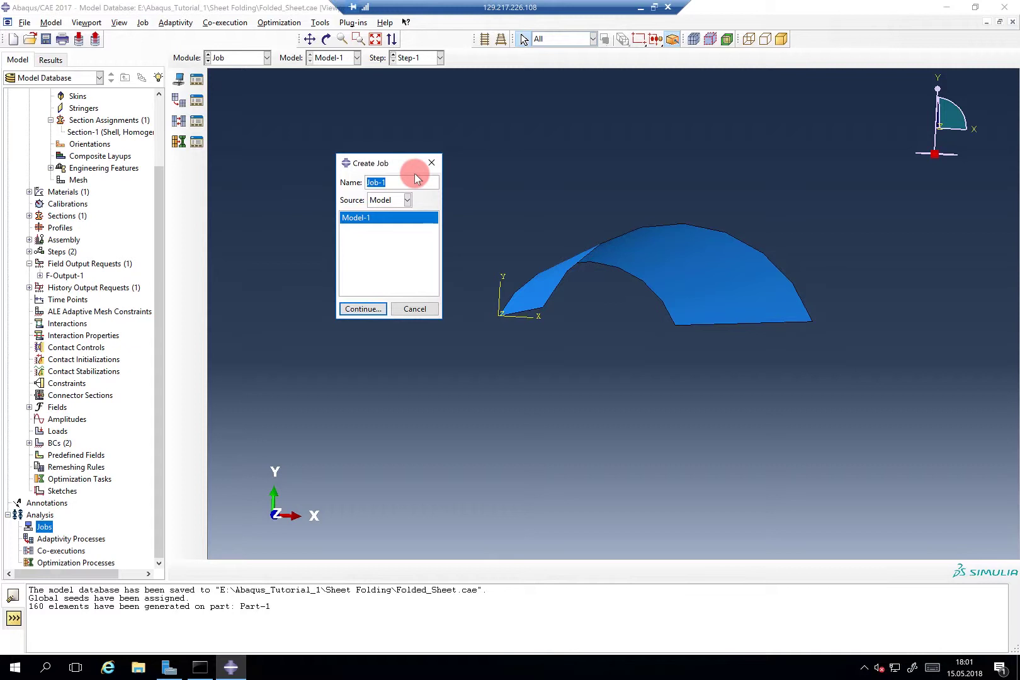
{"action": "type", "text": "FS"}
{"action": "type", "text": "_"}
{"action": "type", "text": "dLeft"}
{"action": "type", "text": "_"}
{"action": "type", "text": "Fixed"}
{"action": "type", "text": "Vel"}
{"action": "type", "text": "Right"}
{"action": "left_click", "coordinate": [381, 309]}
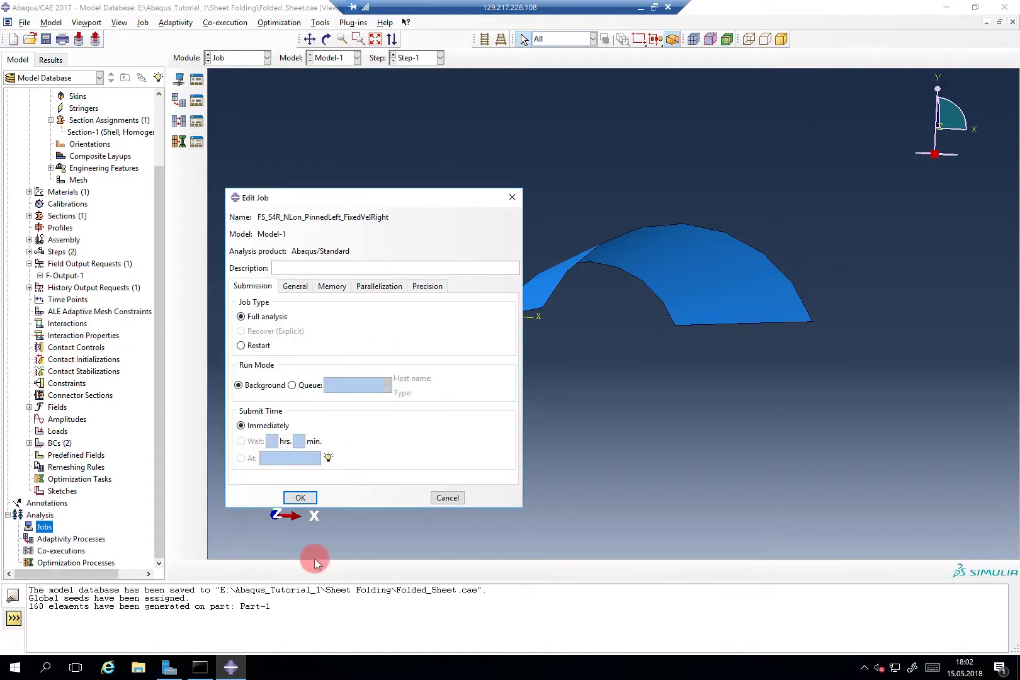
{"action": "left_click", "coordinate": [307, 495]}
Submit the FS_S4R_NLon_PinnedLeft_FixedVelRight job for analysis.
{"action": "left_click", "coordinate": [18, 527]}
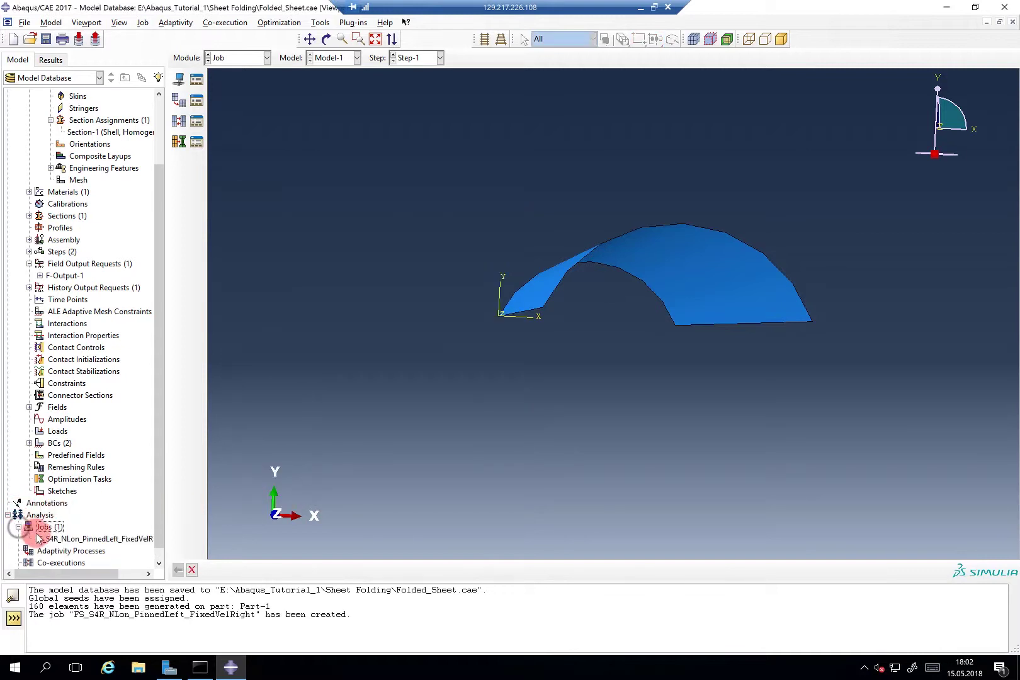
{"action": "right_click", "coordinate": [39, 539]}
{"action": "left_click", "coordinate": [70, 581]}
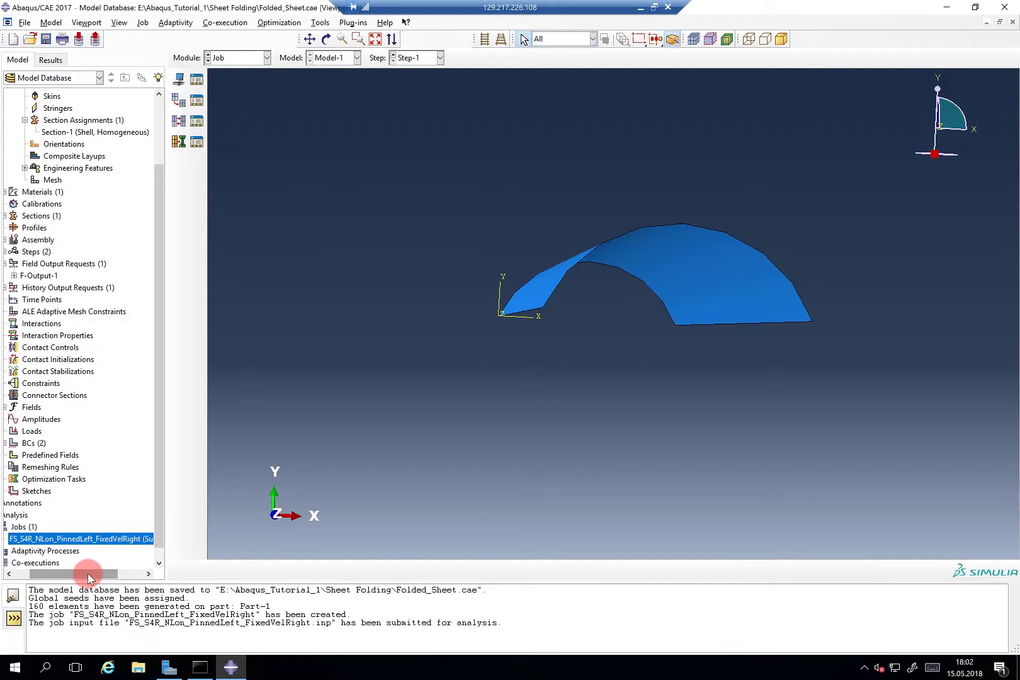
{"action": "left_click_drag", "start_coordinate": [84, 574], "coordinate": [67, 577]}
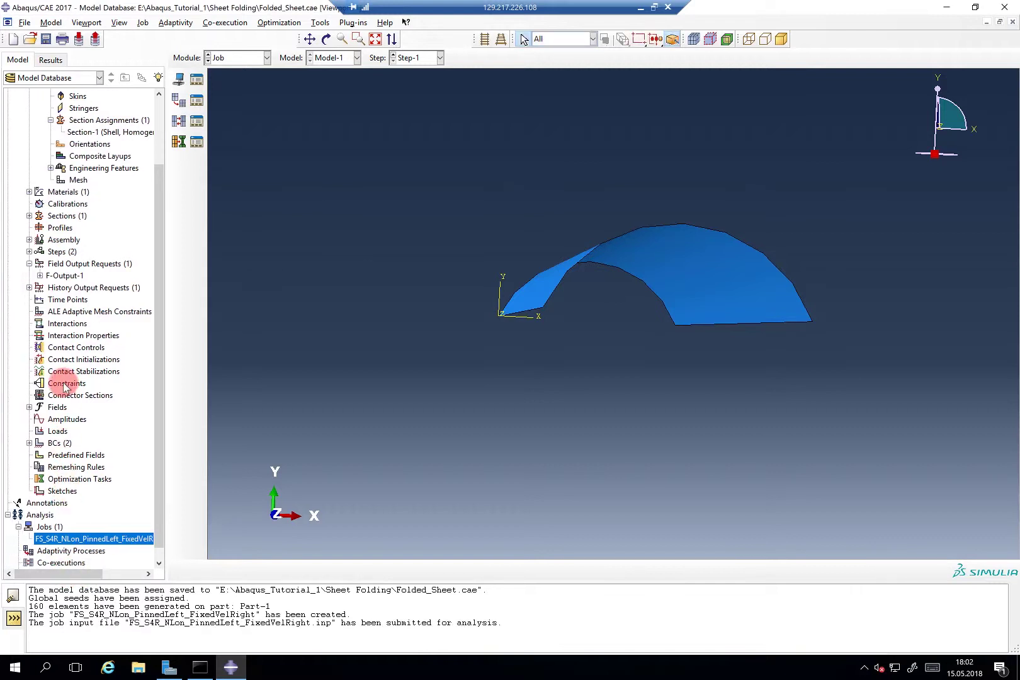
Change boundary condition BC-1 from pinned to ENCASTRE (U1 = U2 = U3 = UR1 = UR2 = UR3 = 0) and accept it.
{"action": "left_click", "coordinate": [29, 443]}
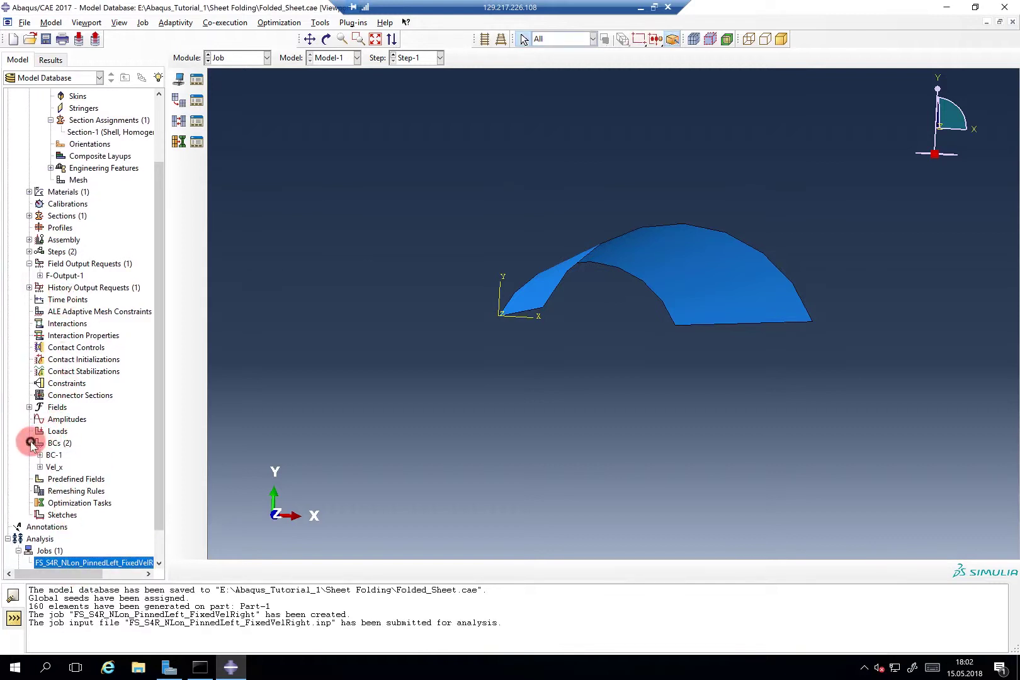
{"action": "left_click", "coordinate": [48, 455]}
{"action": "double_click", "coordinate": [49, 455]}
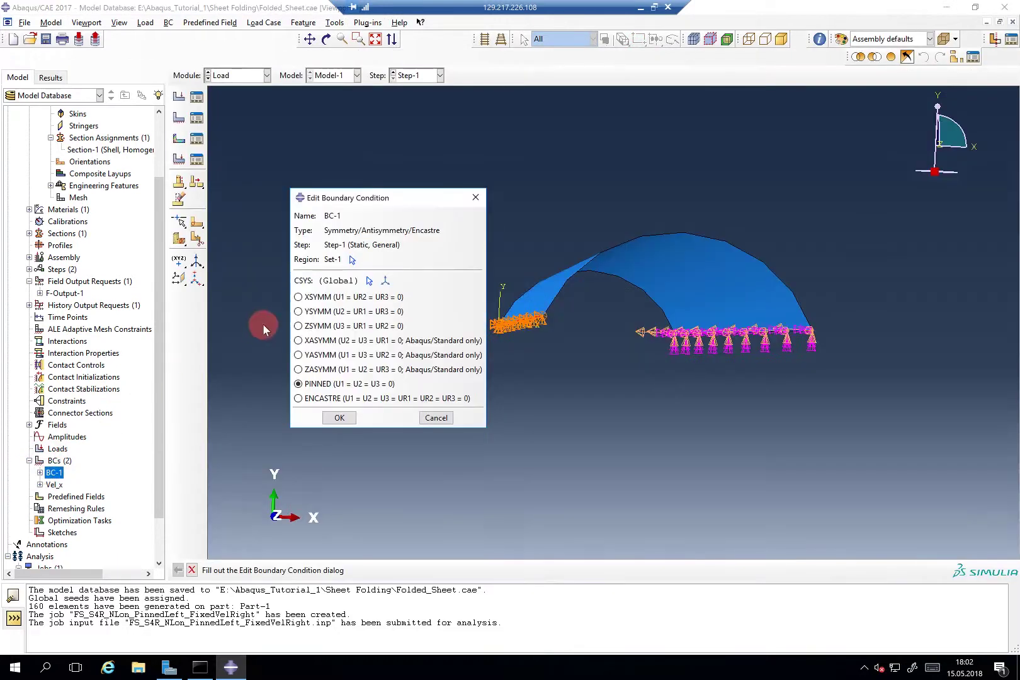
{"action": "left_click", "coordinate": [348, 399]}
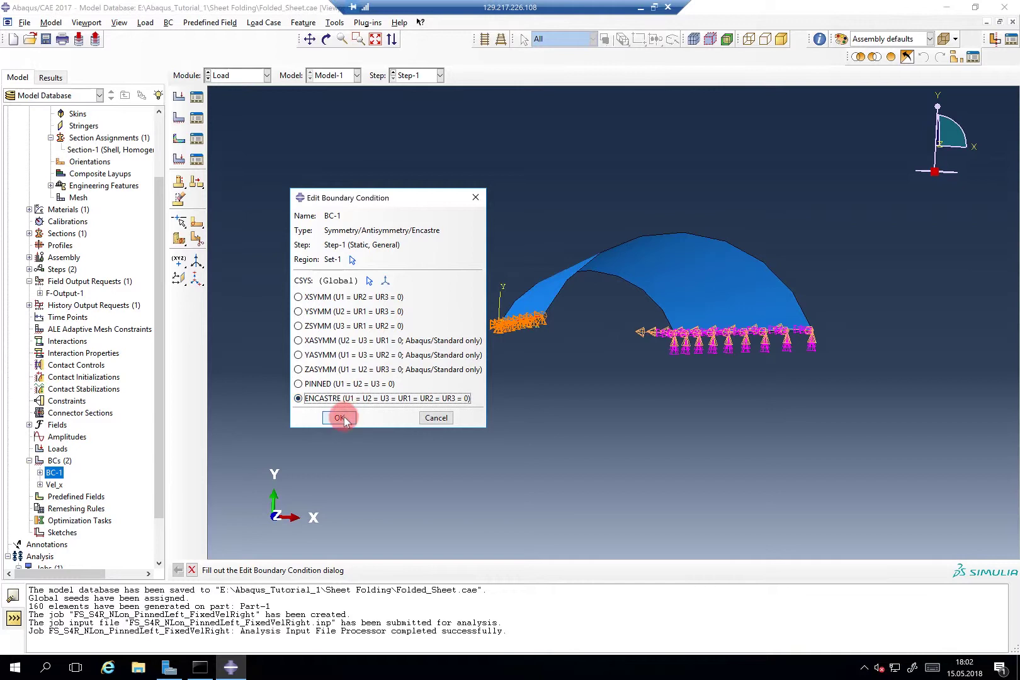
{"action": "left_click", "coordinate": [339, 417]}
Create a full-analysis job named FS_S4R_NLon_ENCASTRELeft_FIXEDVelR for Model-1 with the default job settings.
{"action": "left_click_drag", "start_coordinate": [158, 409], "coordinate": [158, 467]}
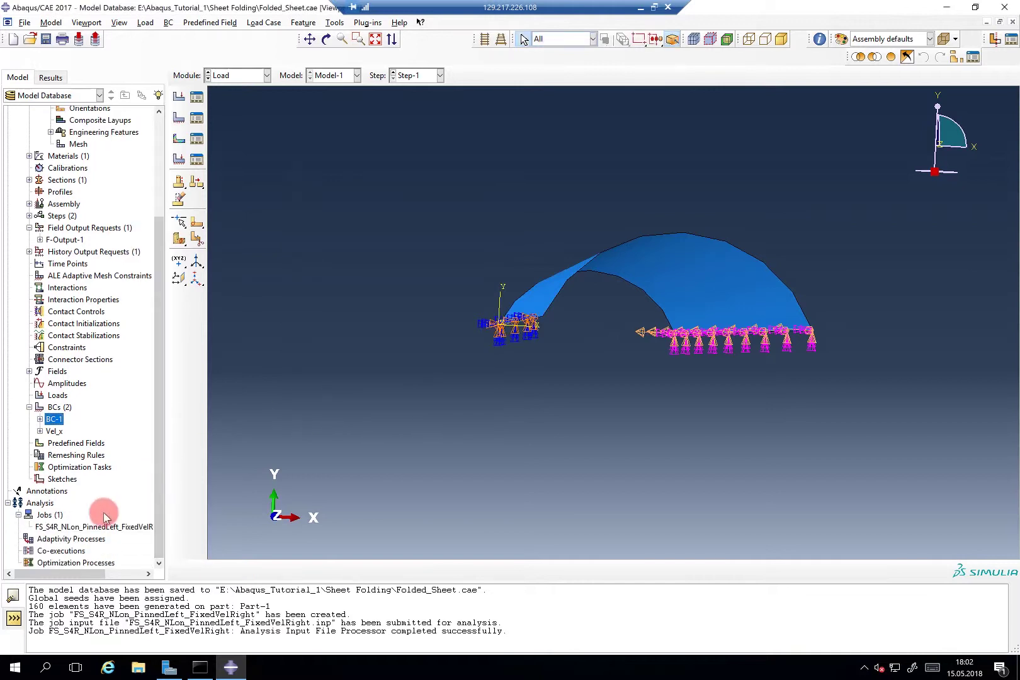
{"action": "left_click", "coordinate": [51, 515]}
{"action": "double_click", "coordinate": [51, 515]}
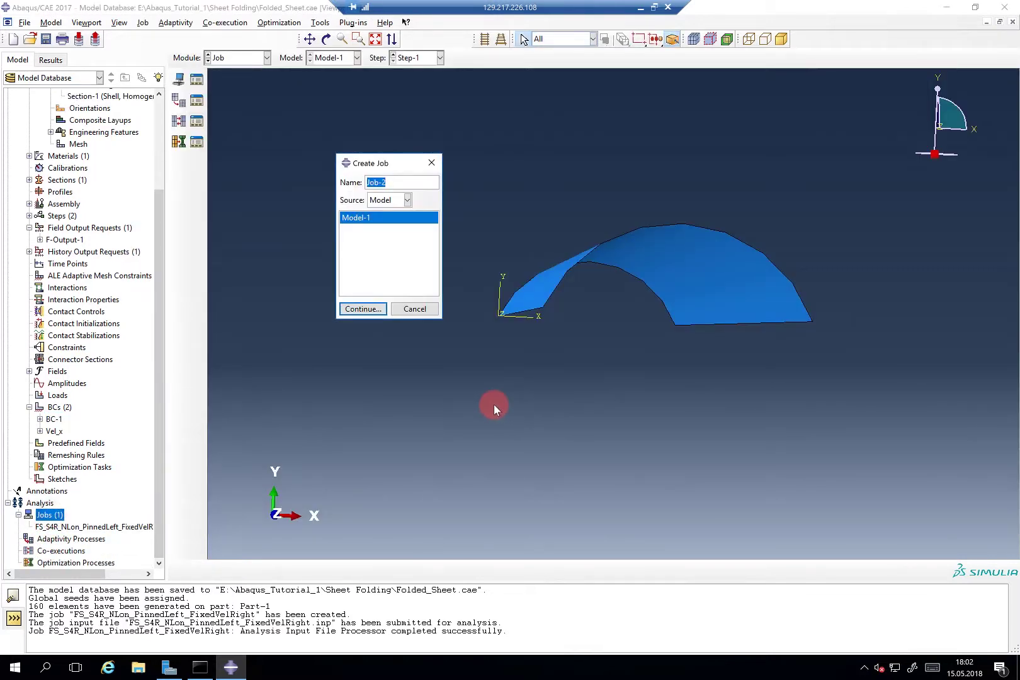
{"action": "type", "text": "FS"}
{"action": "type", "text": "_S4R_NLon_ENCA"}
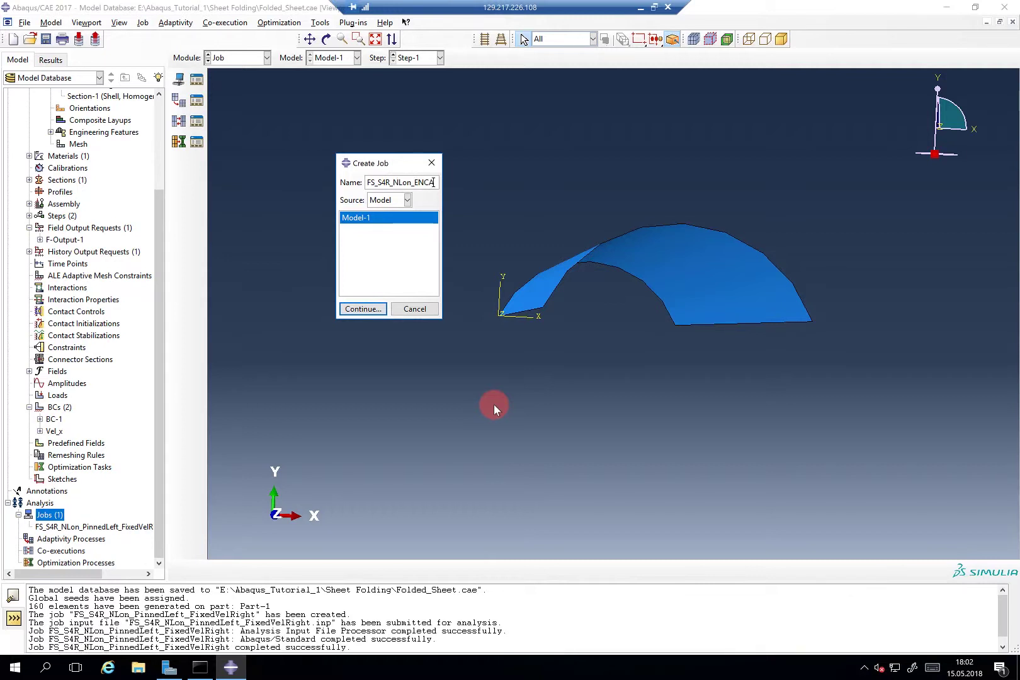
{"action": "type", "text": "STRELeft_FIXEDVelR"}
{"action": "left_click", "coordinate": [368, 308]}
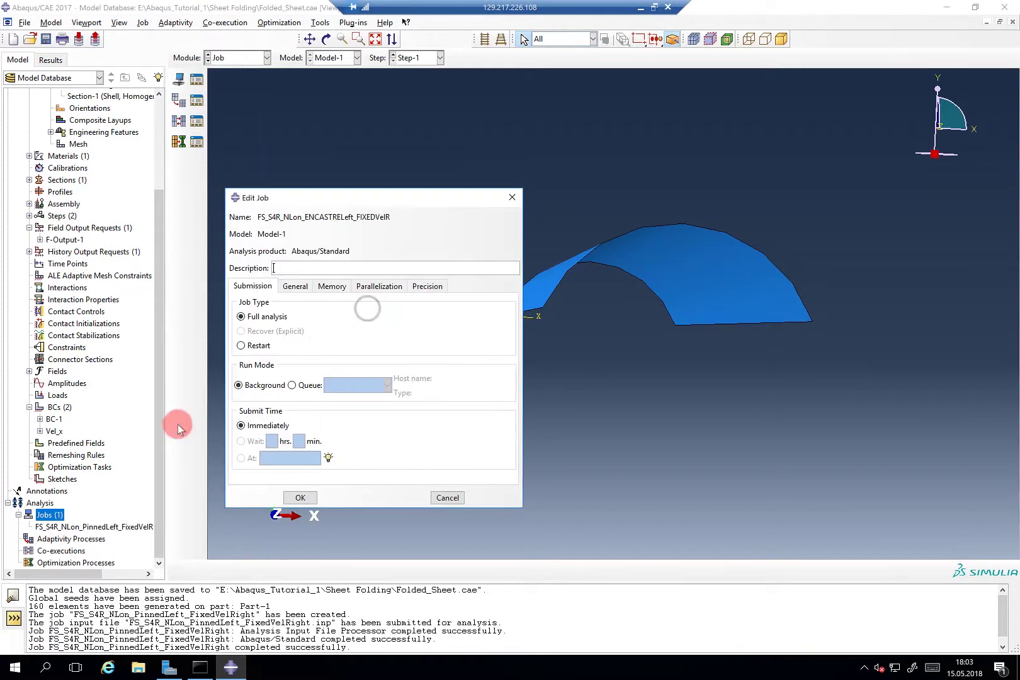
{"action": "left_click", "coordinate": [283, 497]}
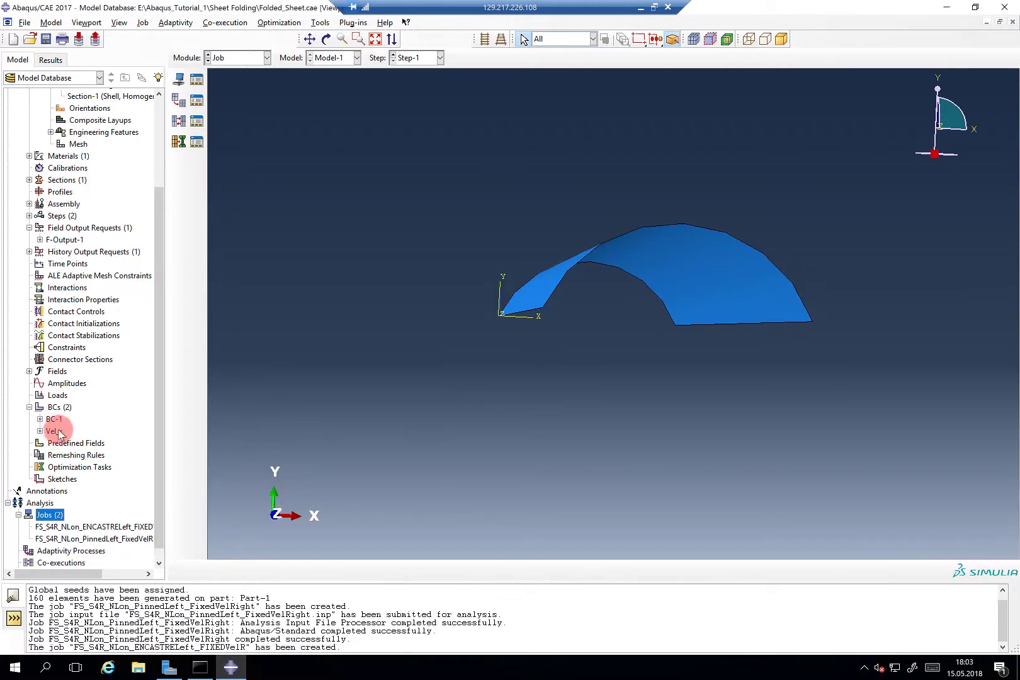
Release the angular velocities VR1, VR2 and VR3 in the Vel_x boundary condition and accept the change.
{"action": "left_click", "coordinate": [56, 430]}
{"action": "double_click", "coordinate": [55, 431]}
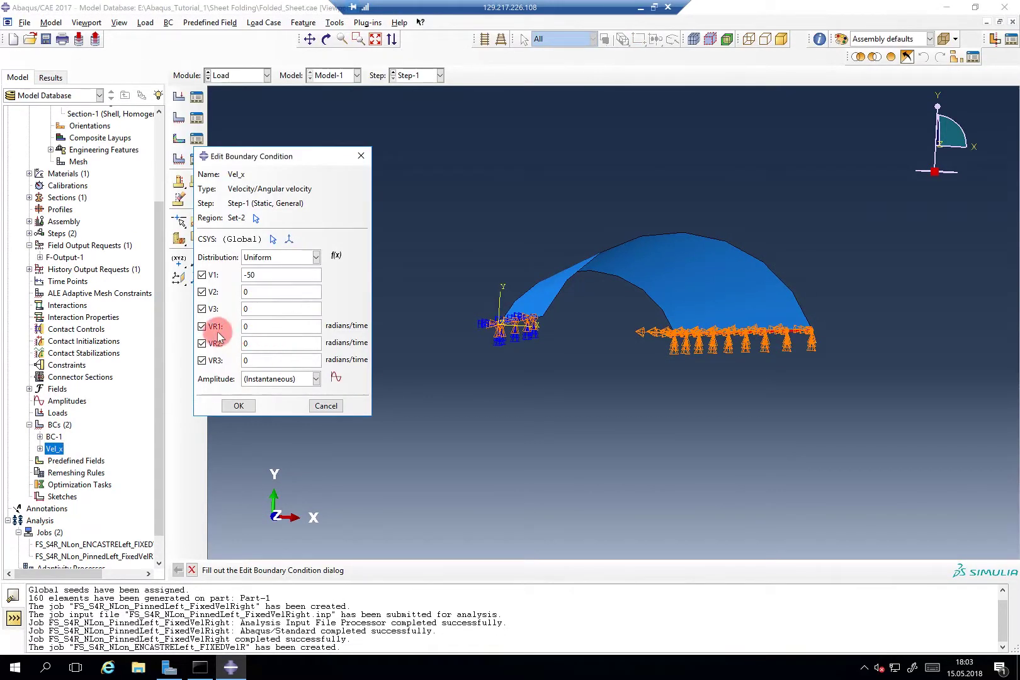
{"action": "left_click", "coordinate": [211, 325]}
{"action": "left_click", "coordinate": [210, 343]}
{"action": "left_click", "coordinate": [210, 360]}
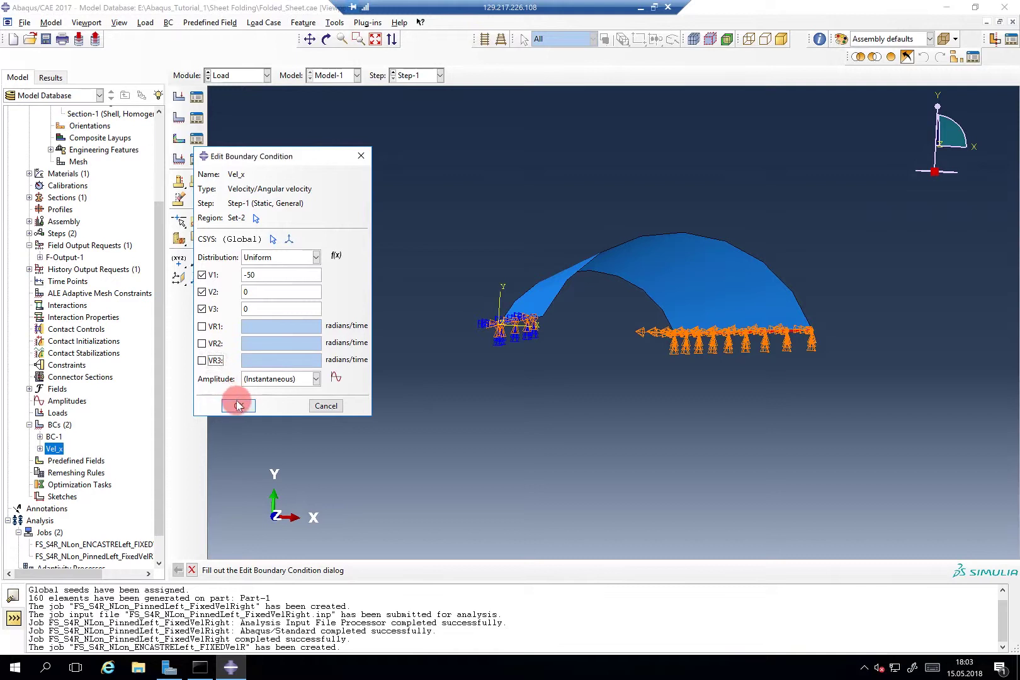
{"action": "left_click", "coordinate": [237, 405]}
Create a full-analysis job named FS_S4R_NLon_ENCASTRELeft_FreeRotRight for Model-1 with the default job settings.
{"action": "double_click", "coordinate": [49, 532]}
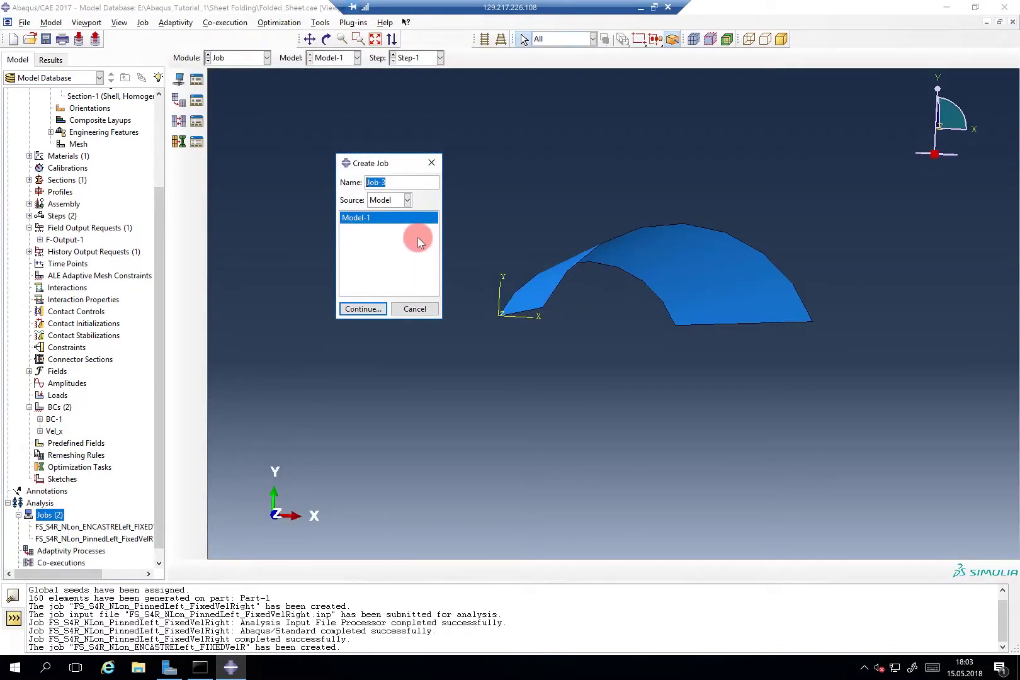
{"action": "type", "text": "FS"}
{"action": "type", "text": "A"}
{"action": "key", "text": "BackSpace"}
{"action": "key", "text": "BackSpace"}
{"action": "type", "text": "AS"}
{"action": "type", "text": "TRELeft"}
{"action": "type", "text": "_"}
{"action": "type", "text": "Fre"}
{"action": "type", "text": "eRotR"}
{"action": "type", "text": "ight"}
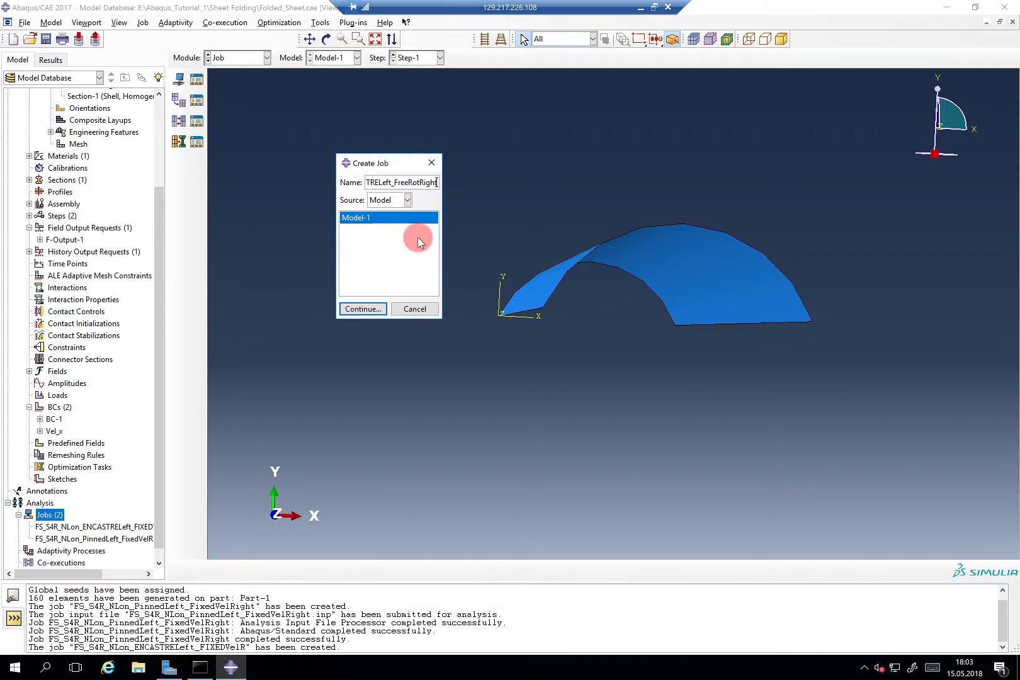
{"action": "left_click", "coordinate": [377, 310]}
{"action": "left_click", "coordinate": [308, 500]}
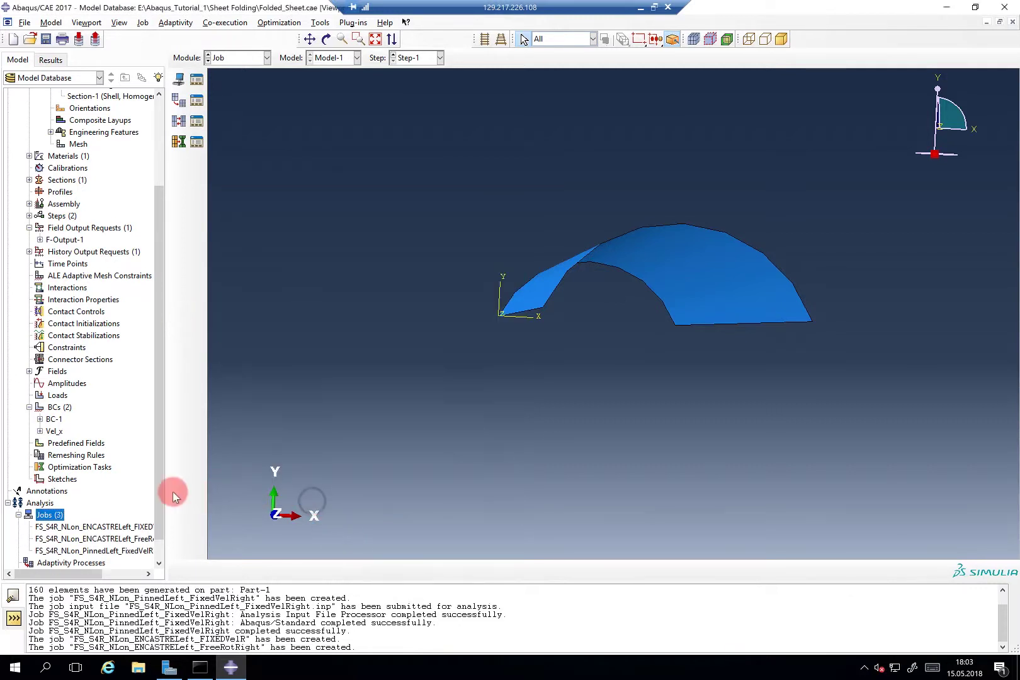
Submit the FS_S4R_NLon_ENCASTRELeft_FIXEDVelR job for analysis.
{"action": "left_click_drag", "start_coordinate": [166, 485], "coordinate": [235, 484]}
{"action": "left_click", "coordinate": [148, 513]}
{"action": "right_click", "coordinate": [145, 526]}
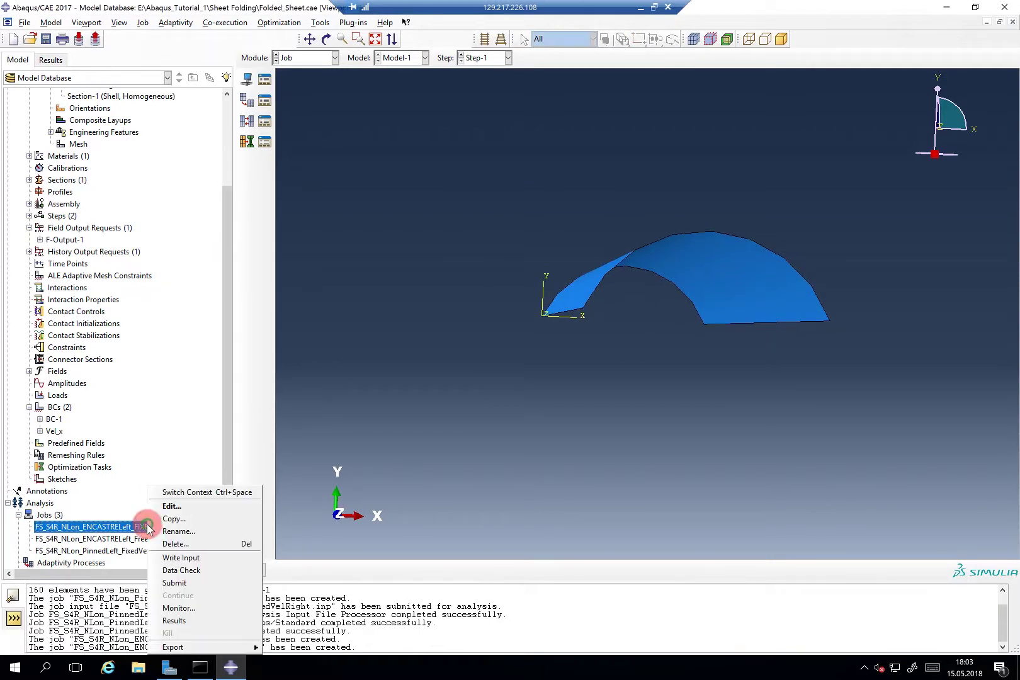
{"action": "left_click", "coordinate": [175, 584]}
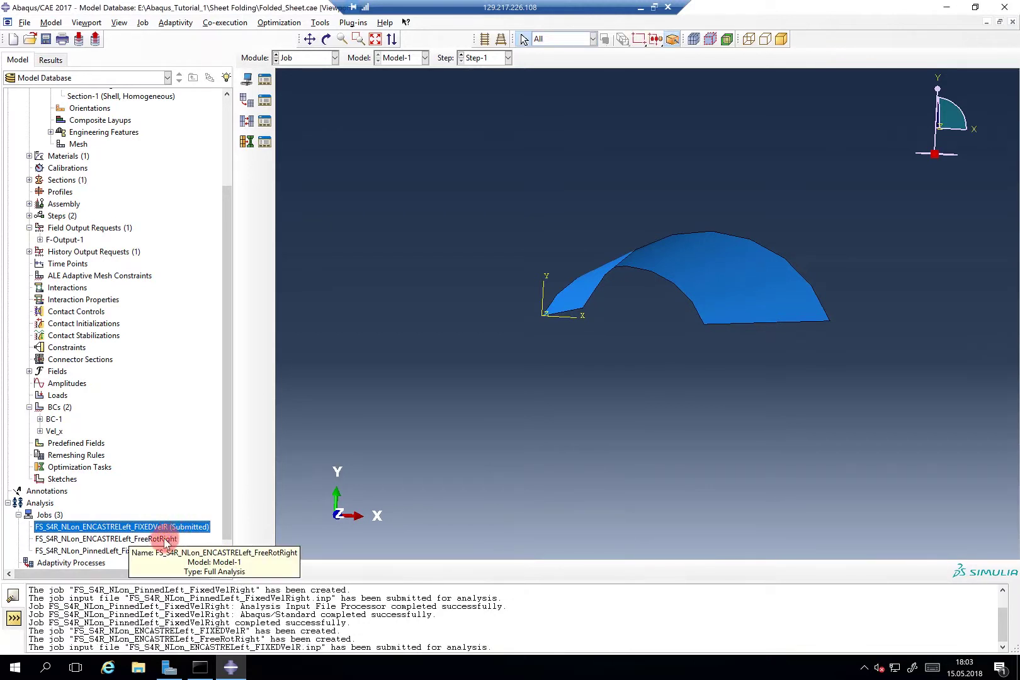
Submit the FS_S4R_NLon_ENCASTRELeft_FreeRotRight job for analysis and check the status of both encastre jobs.
{"action": "right_click", "coordinate": [165, 540]}
{"action": "left_click", "coordinate": [192, 583]}
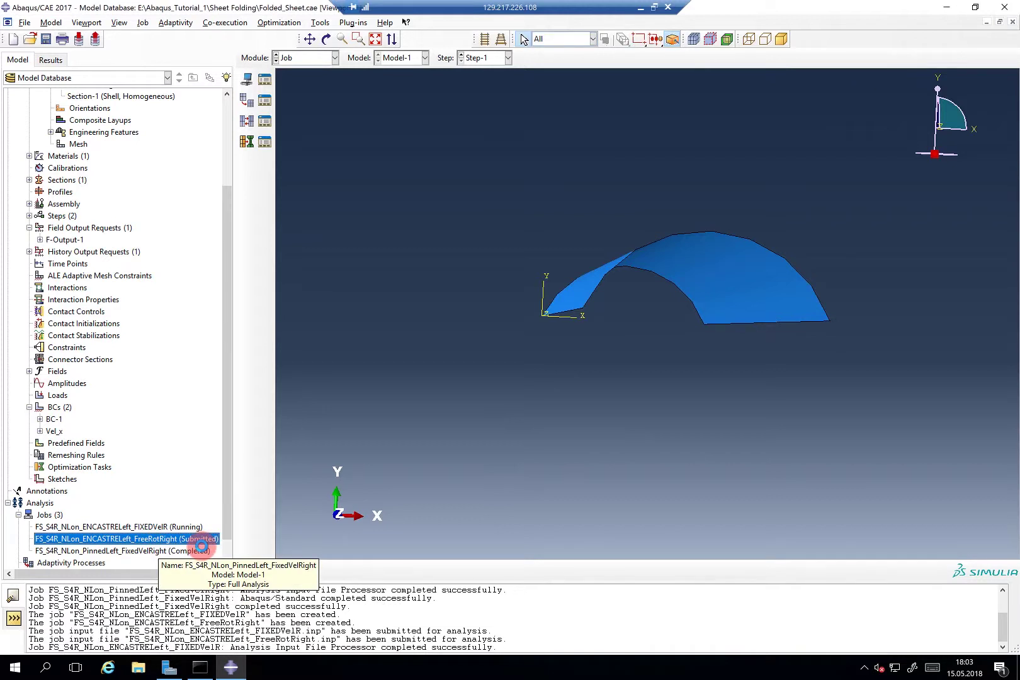
{"action": "left_click", "coordinate": [151, 527]}
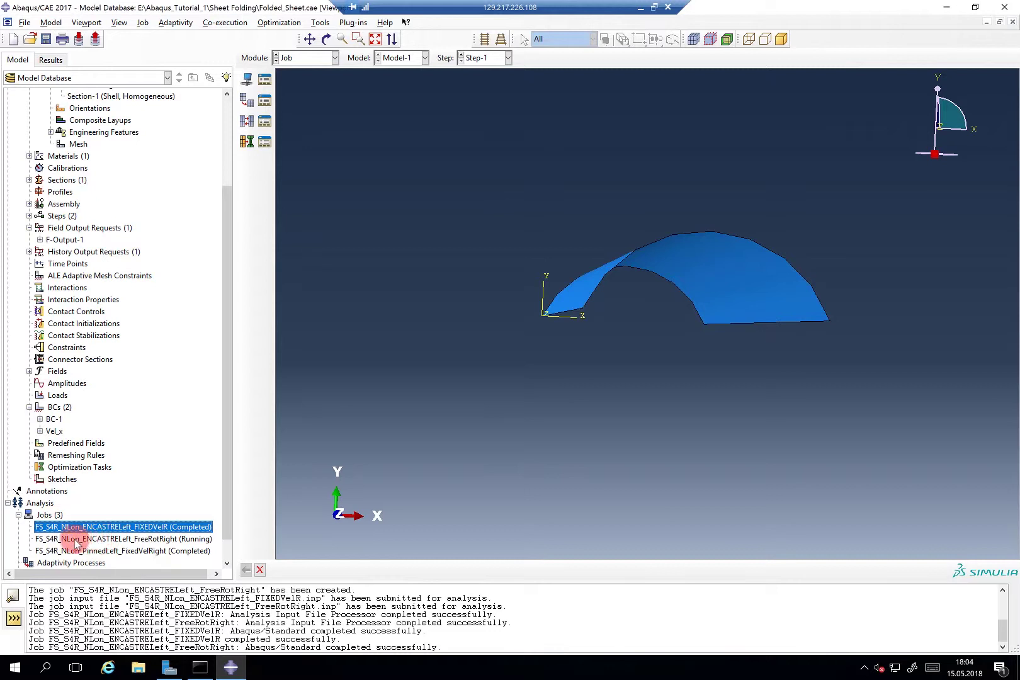
{"action": "left_click", "coordinate": [168, 539]}
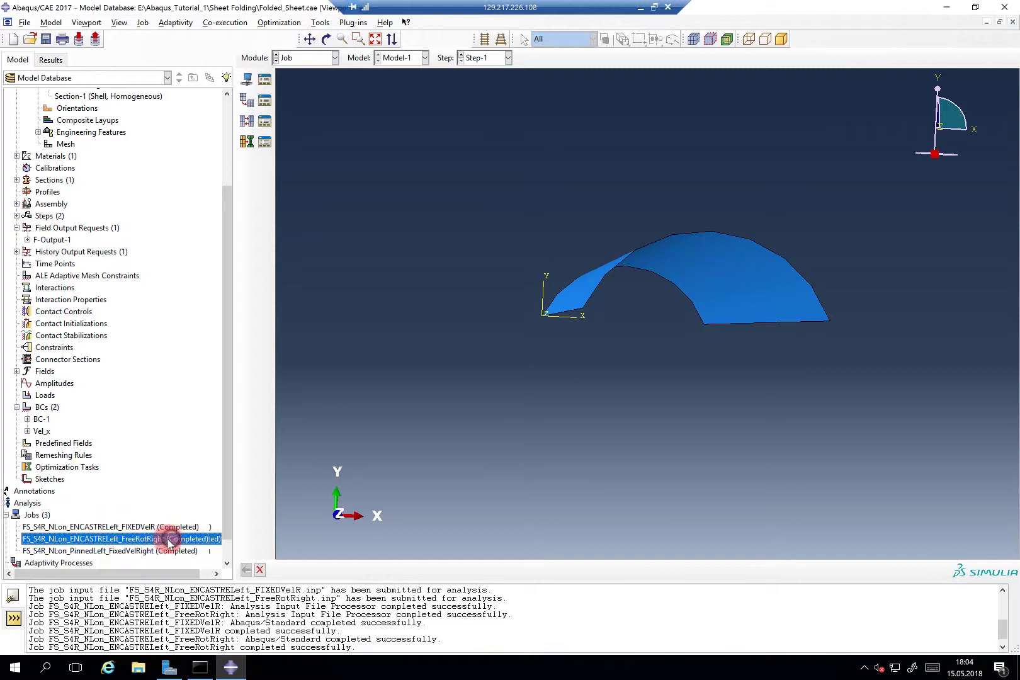
{"action": "left_click", "coordinate": [129, 526]}
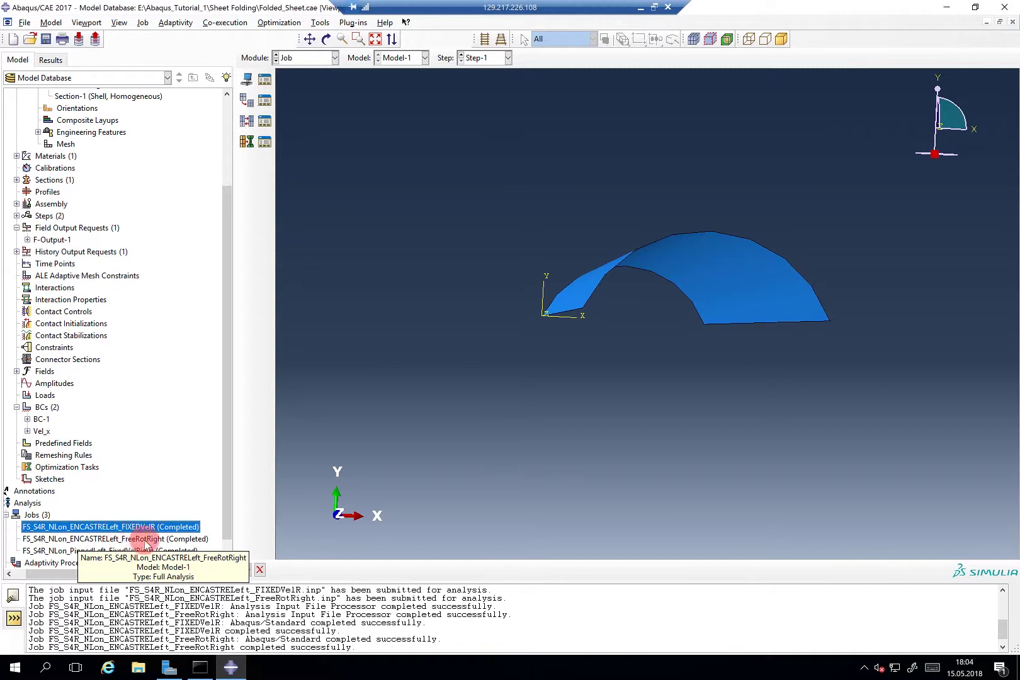
Prescribe VR1, VR2 and VR3 as 0 again in the Vel_x boundary condition and accept the change.
{"action": "double_click", "coordinate": [42, 431]}
{"action": "left_click", "coordinate": [214, 326]}
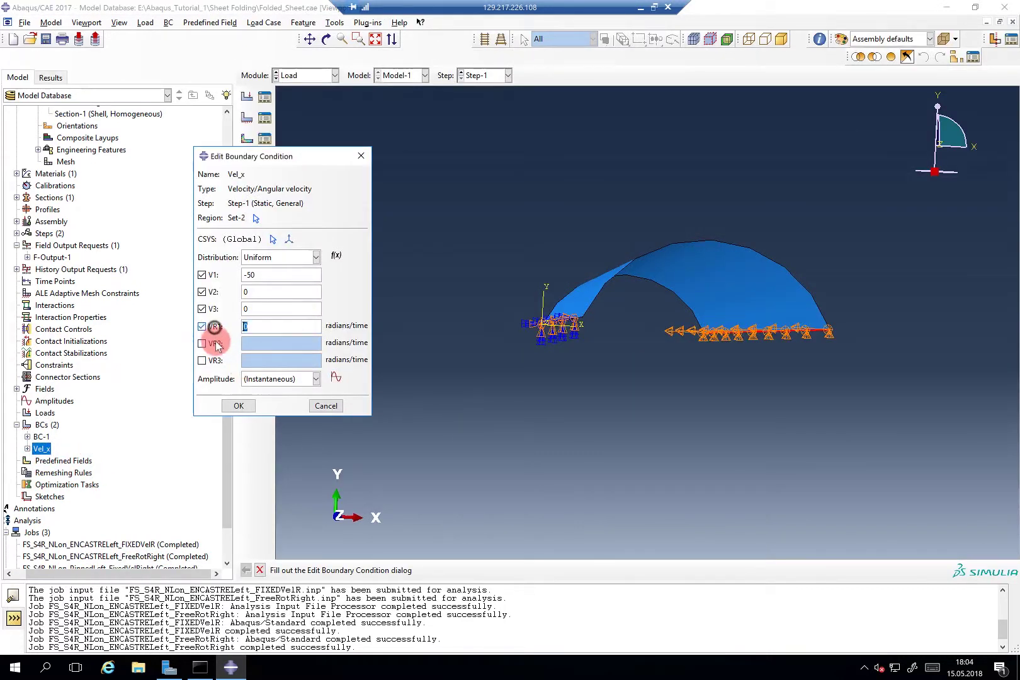
{"action": "left_click", "coordinate": [216, 344]}
{"action": "left_click", "coordinate": [213, 360]}
{"action": "left_click", "coordinate": [239, 406]}
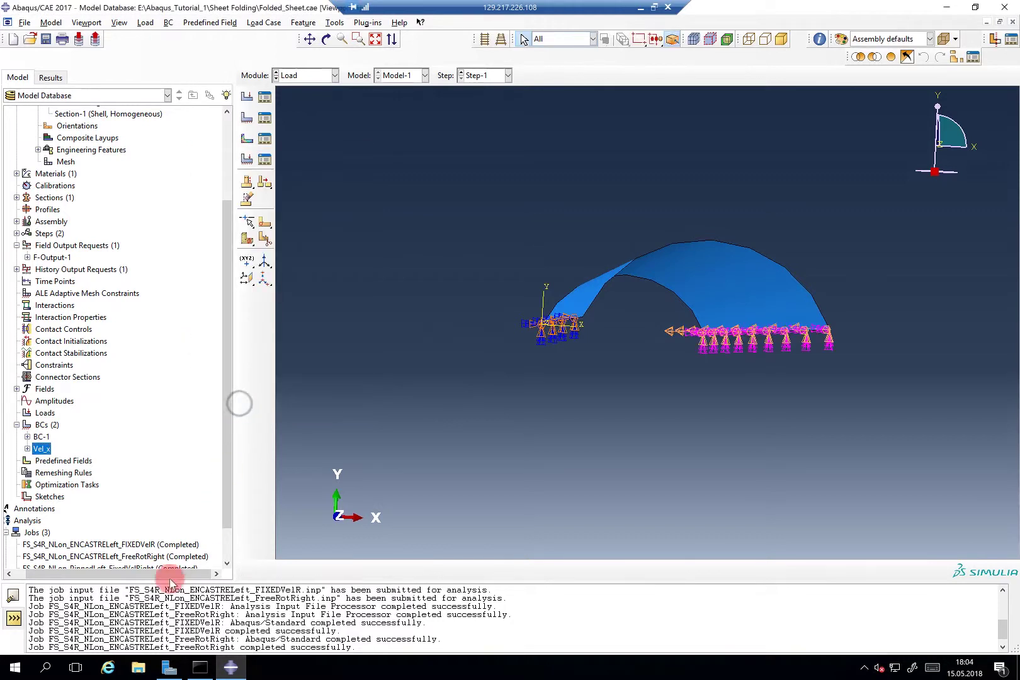
Resubmit the FS_S4R_NLon_ENCASTRELeft_FIXEDVelR job and allow its existing job files to be overwritten.
{"action": "left_click", "coordinate": [146, 544]}
{"action": "right_click", "coordinate": [147, 544]}
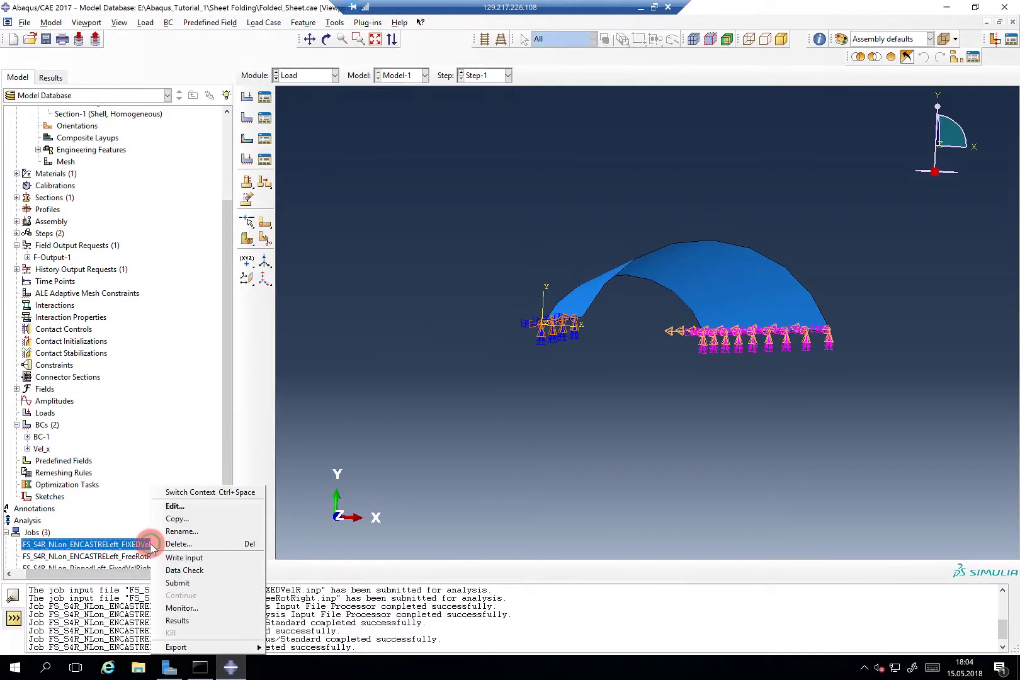
{"action": "left_click", "coordinate": [187, 581]}
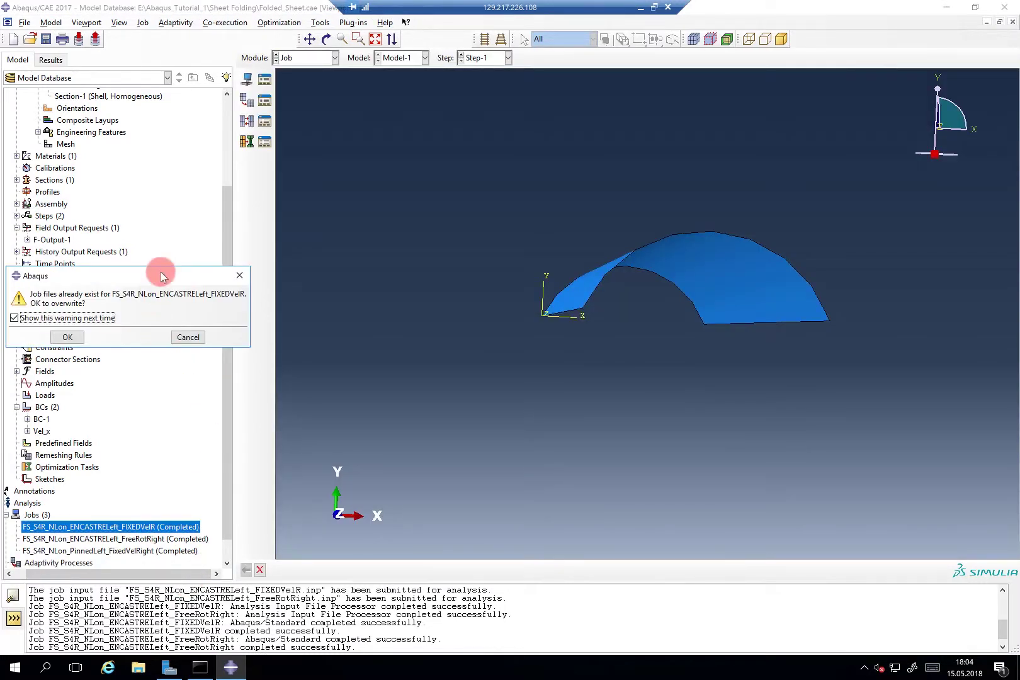
{"action": "left_click_drag", "start_coordinate": [161, 274], "coordinate": [358, 307]}
{"action": "left_click", "coordinate": [264, 373]}
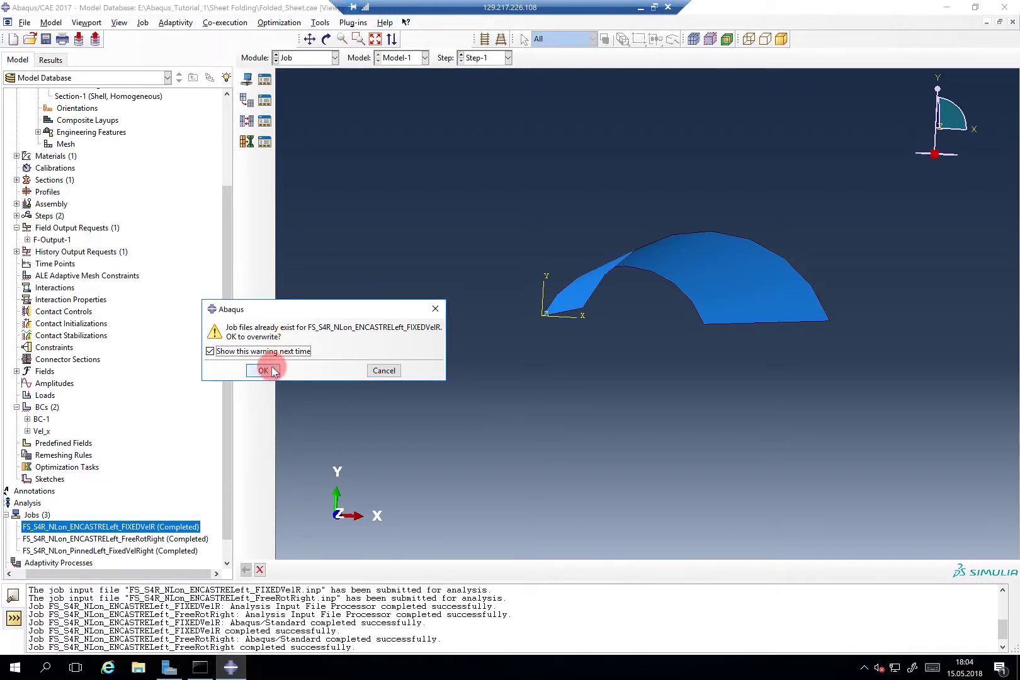
{"action": "left_click", "coordinate": [267, 369]}
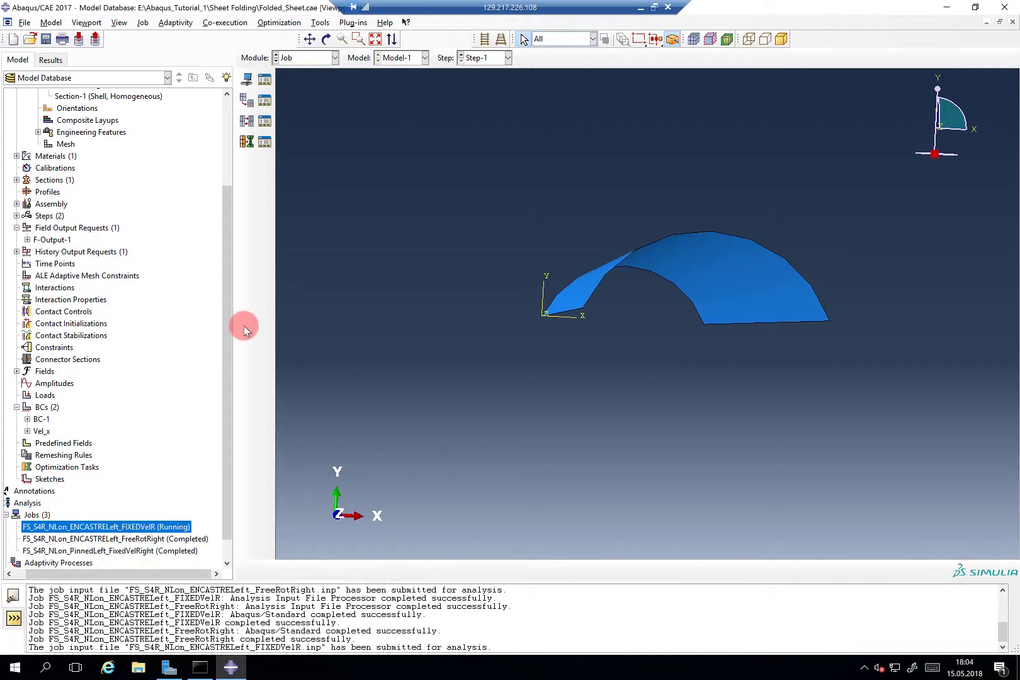
Widen the model tree and collapse the Model-1 branch to bring the list of jobs into view.
{"action": "left_click_drag", "start_coordinate": [229, 314], "coordinate": [228, 198]}
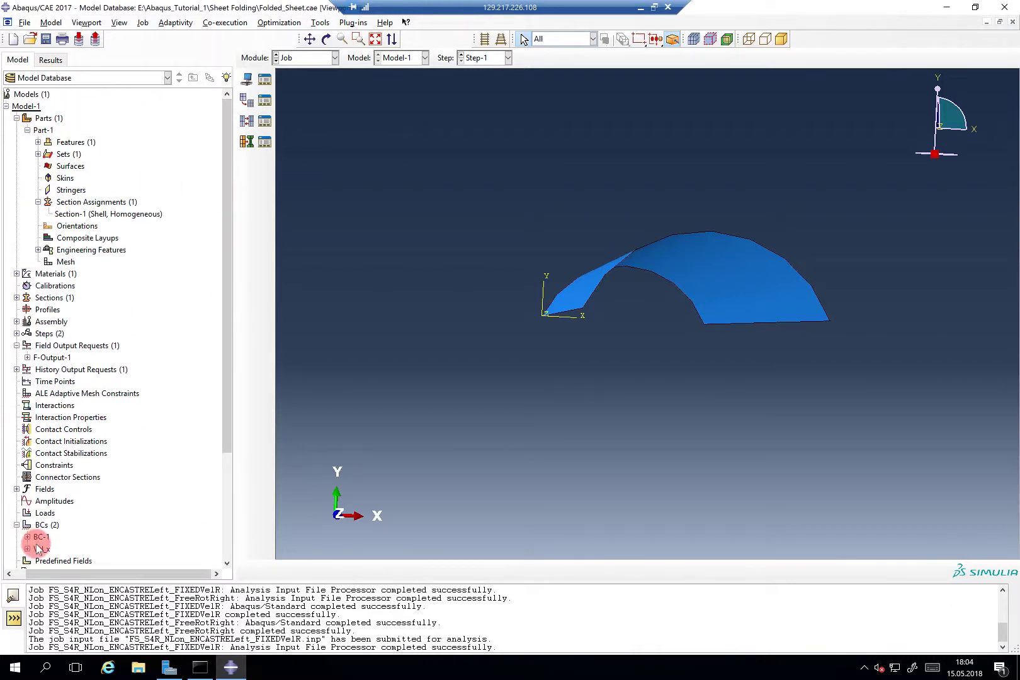
{"action": "left_click_drag", "start_coordinate": [239, 499], "coordinate": [258, 496]}
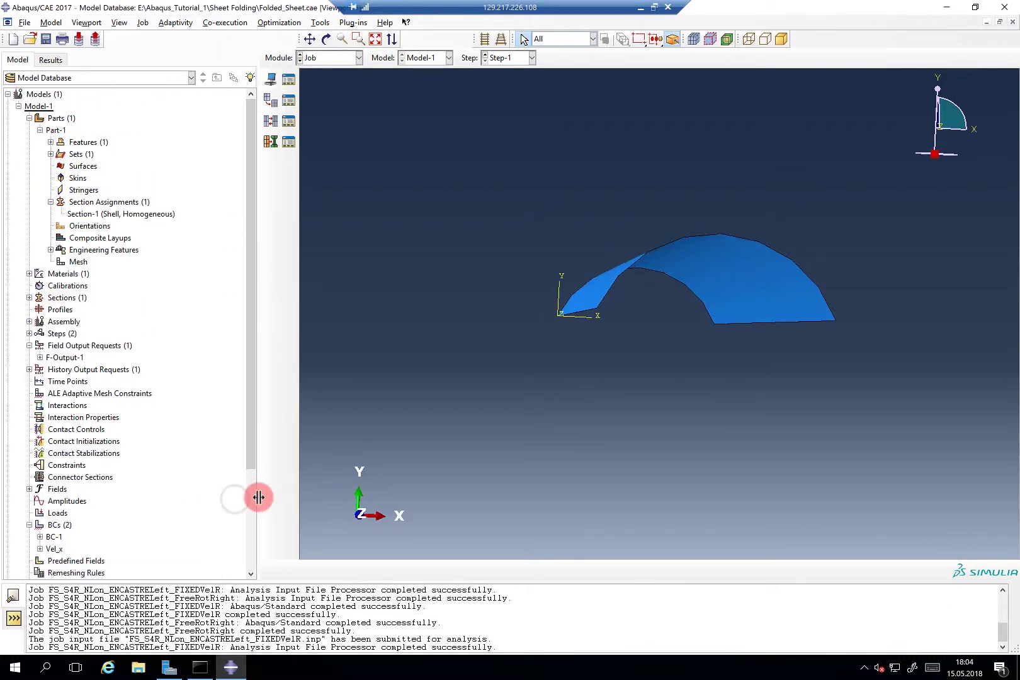
{"action": "left_click", "coordinate": [18, 105]}
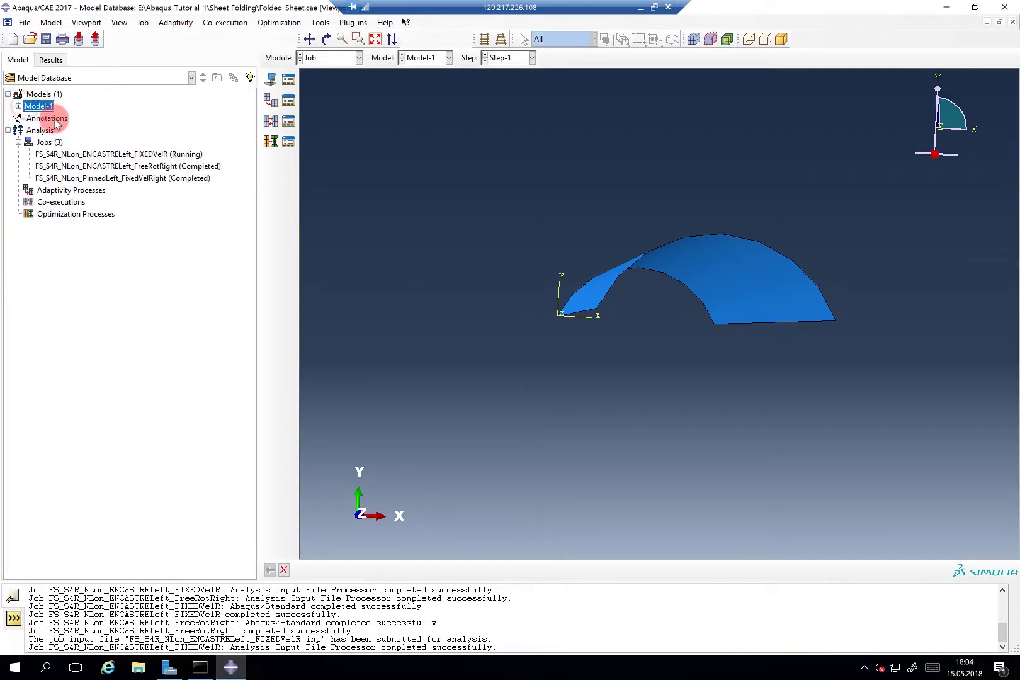